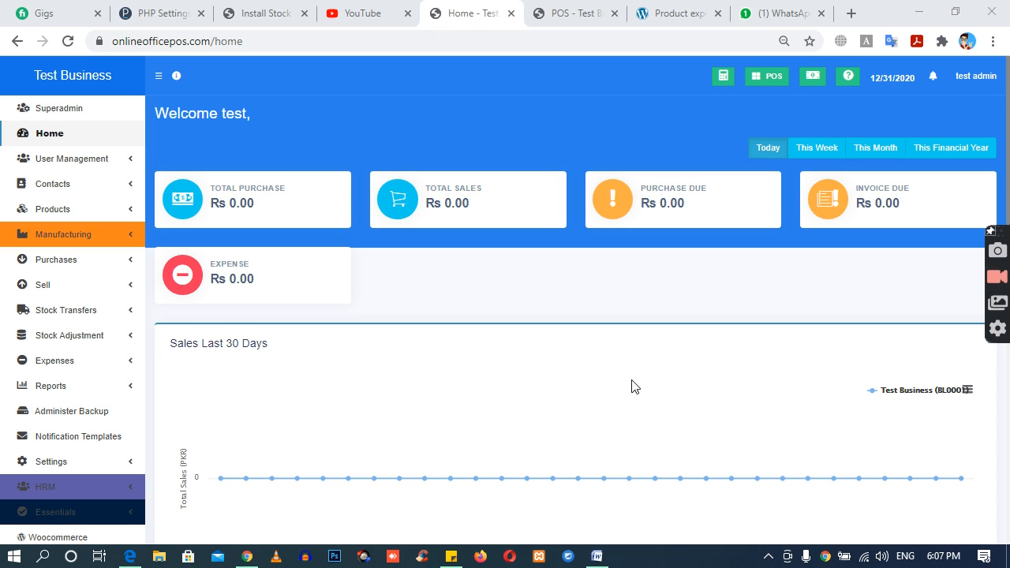
Step: Switch to the Word document manufacturing module and information.docx and read the Recipe and Production definitions at its start
left_click(599, 556)
scroll(422, 237, "up", 15)
scroll(416, 215, "up", 12)
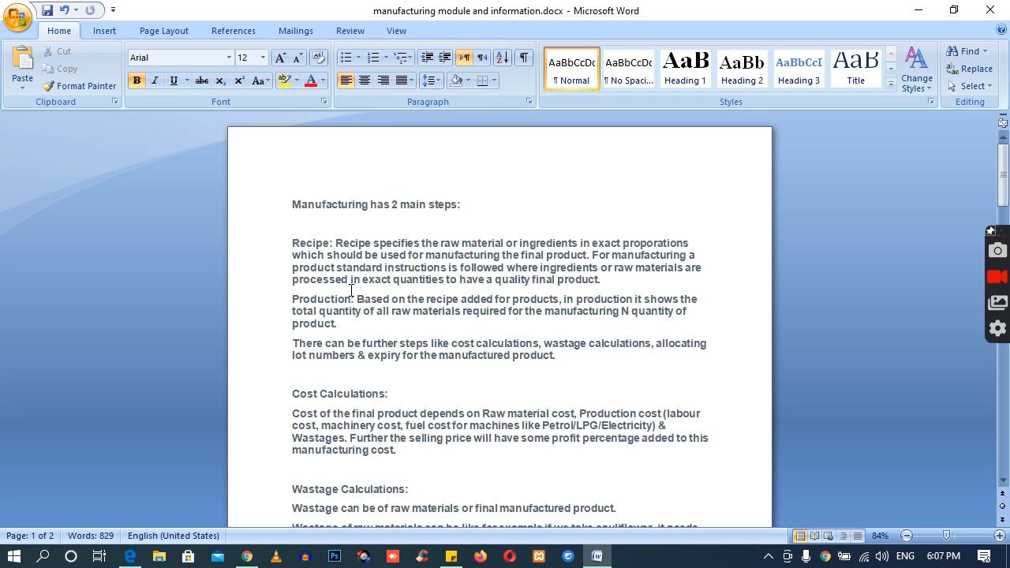
double_click(309, 245)
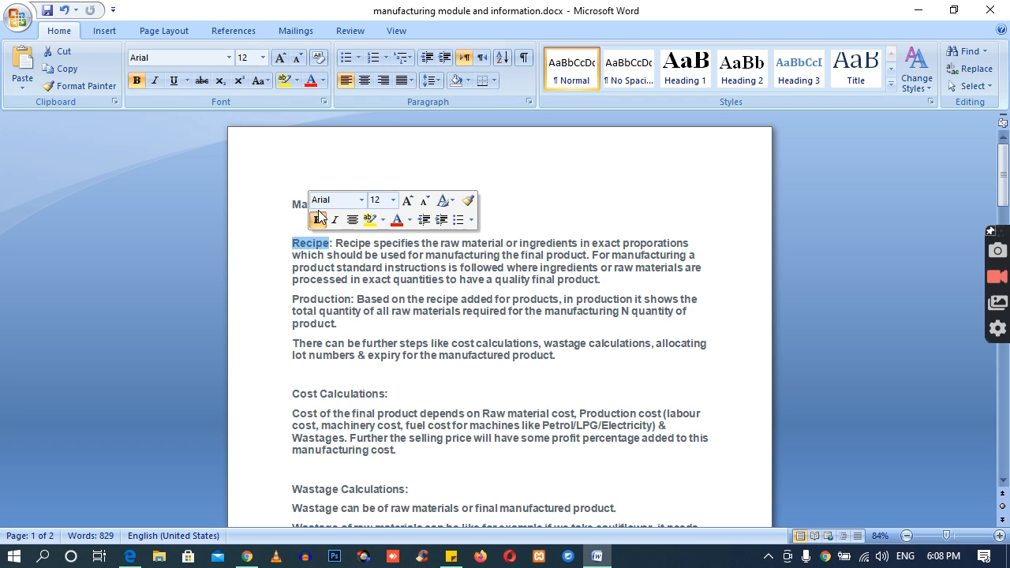
left_click(290, 204)
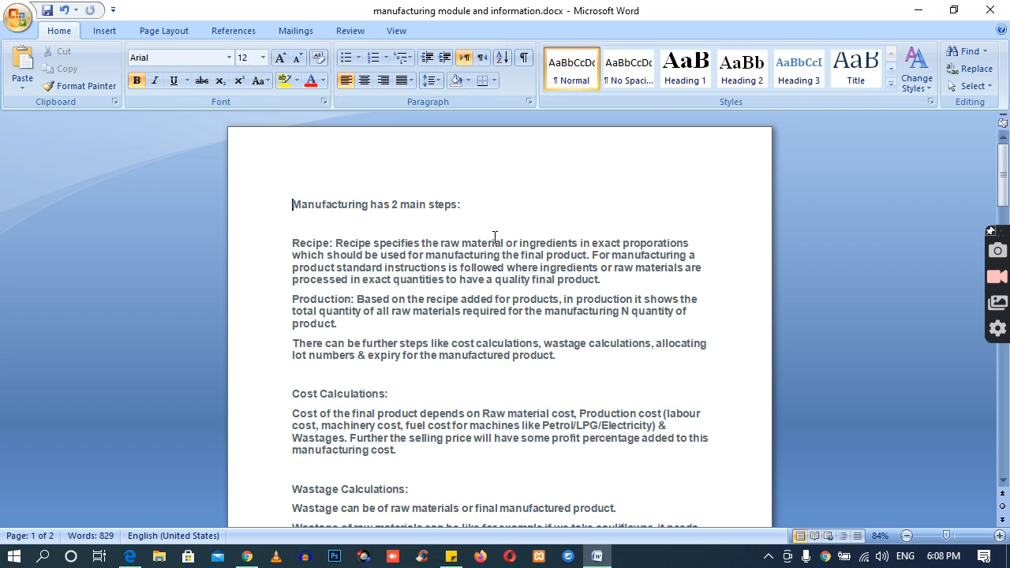
double_click(309, 255)
double_click(301, 244)
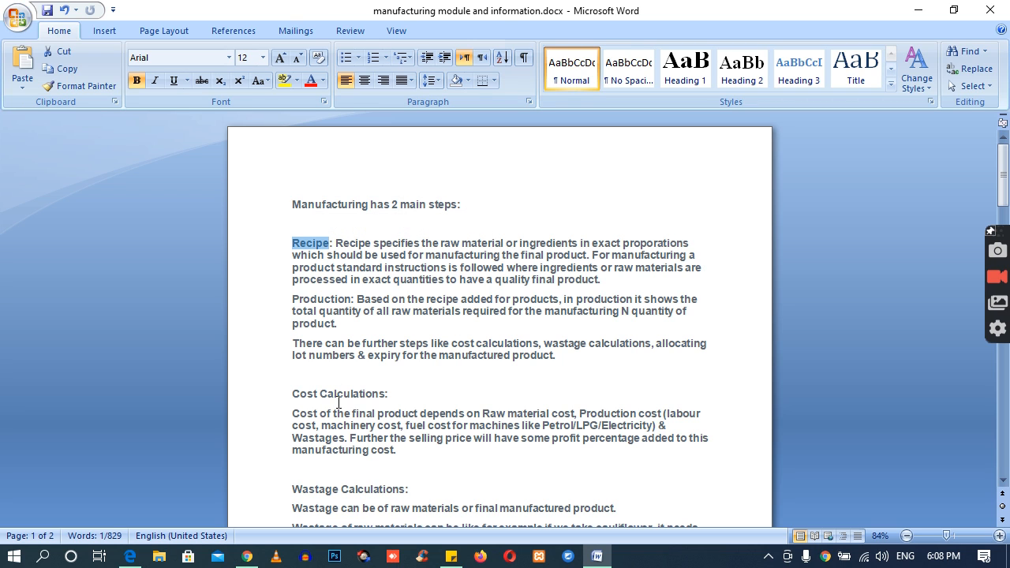
double_click(313, 300)
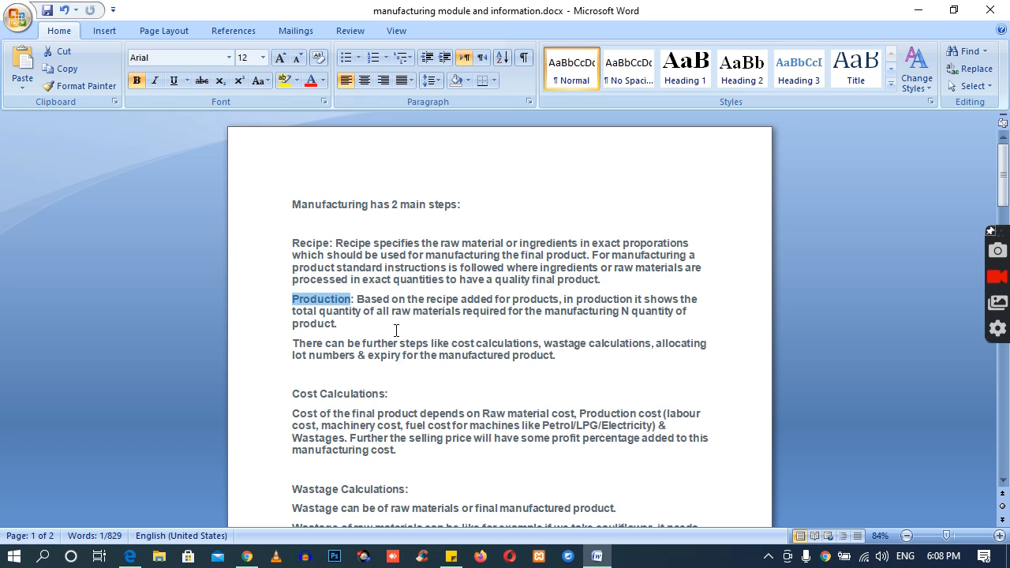
double_click(311, 246)
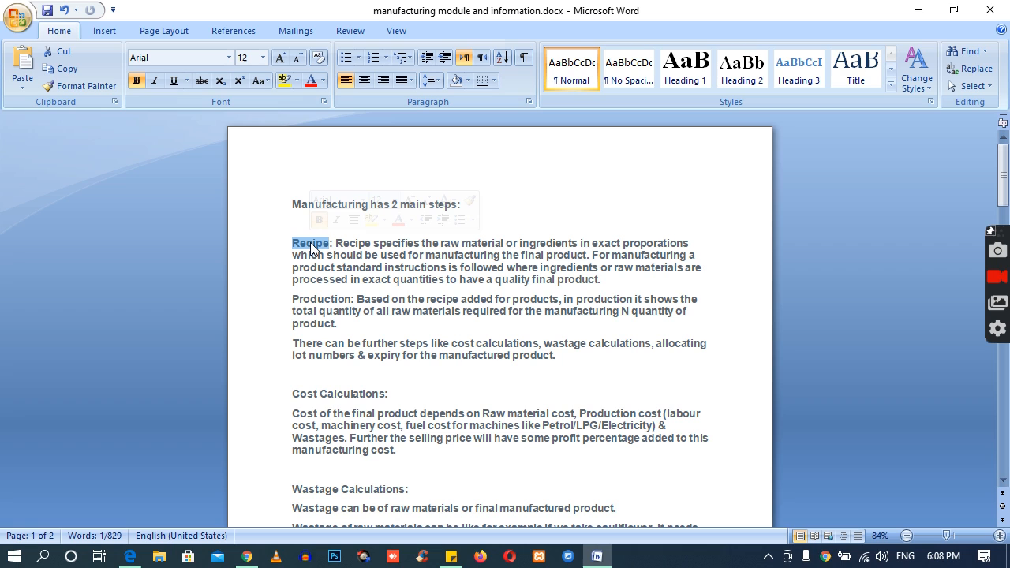
left_click(313, 244)
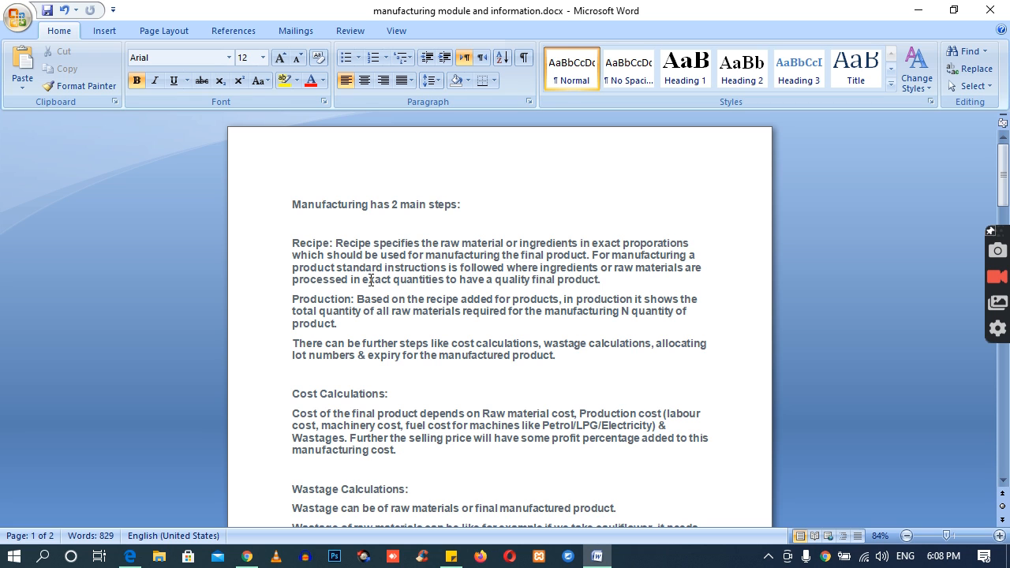
Step: Review the Cost Calculations, Wastage Calculations and Lot number sections of the document
scroll(373, 329, "down", 1)
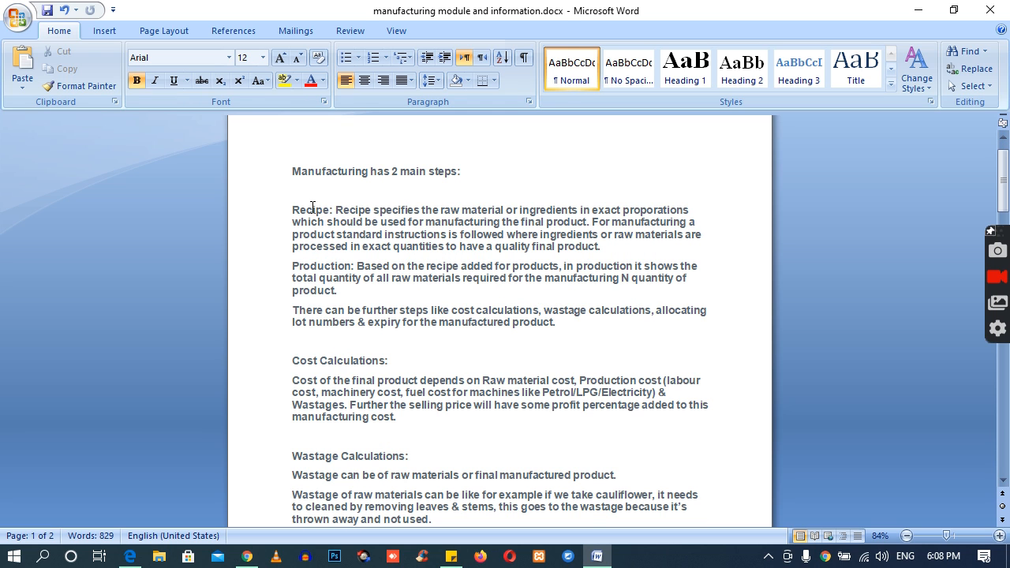
left_click_drag(294, 209, 407, 404)
left_click(407, 404)
scroll(407, 401, "down", 1)
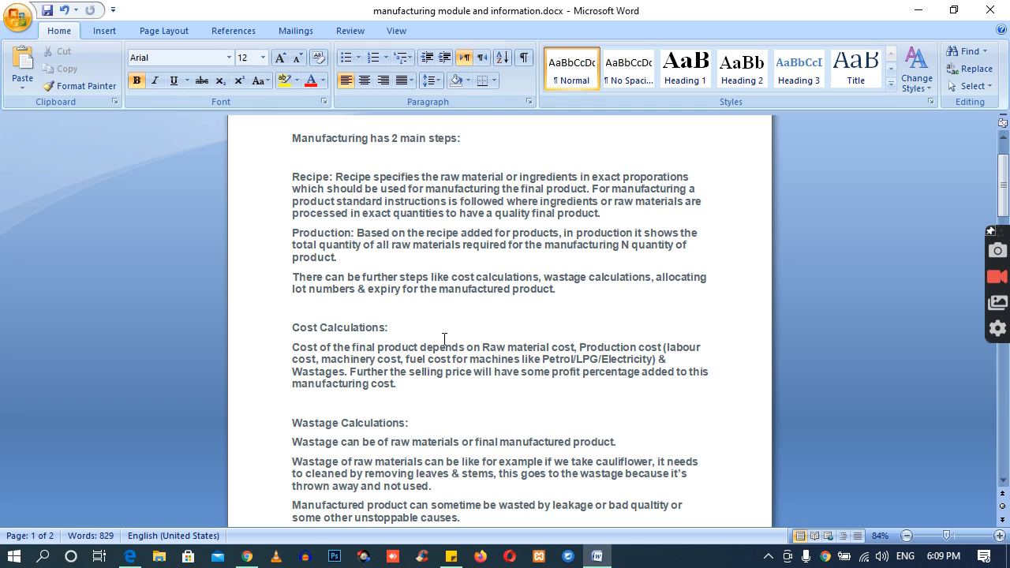
scroll(444, 338, "down", 1)
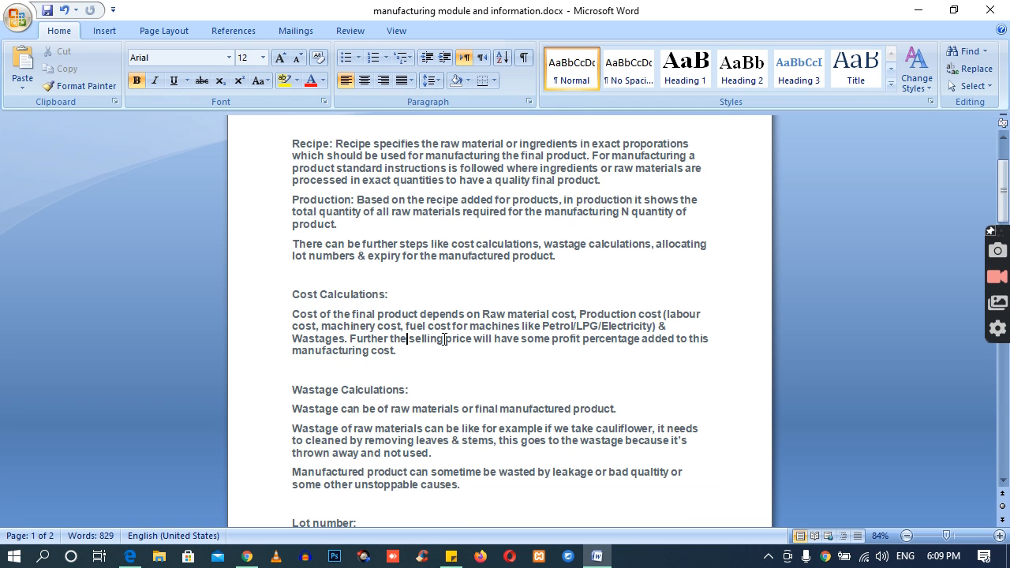
scroll(445, 339, "down", 3)
left_click_drag(293, 291, 405, 304)
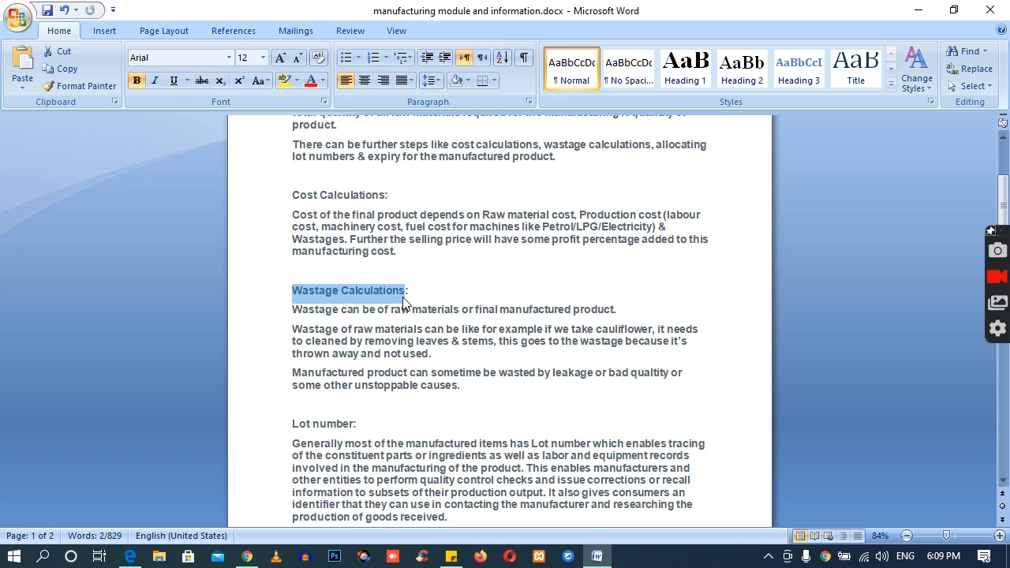
left_click_drag(293, 426, 350, 428)
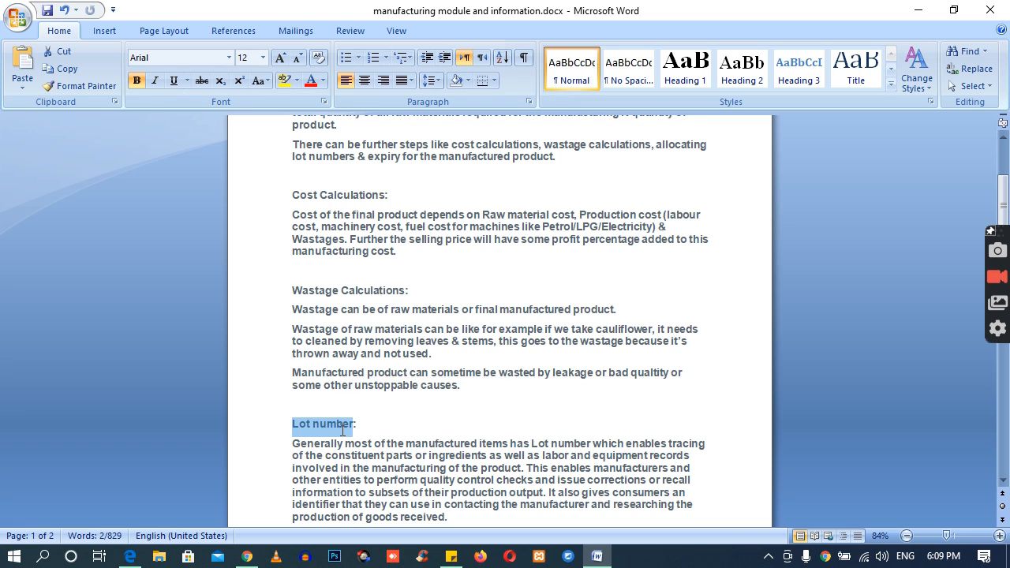
left_click(365, 424)
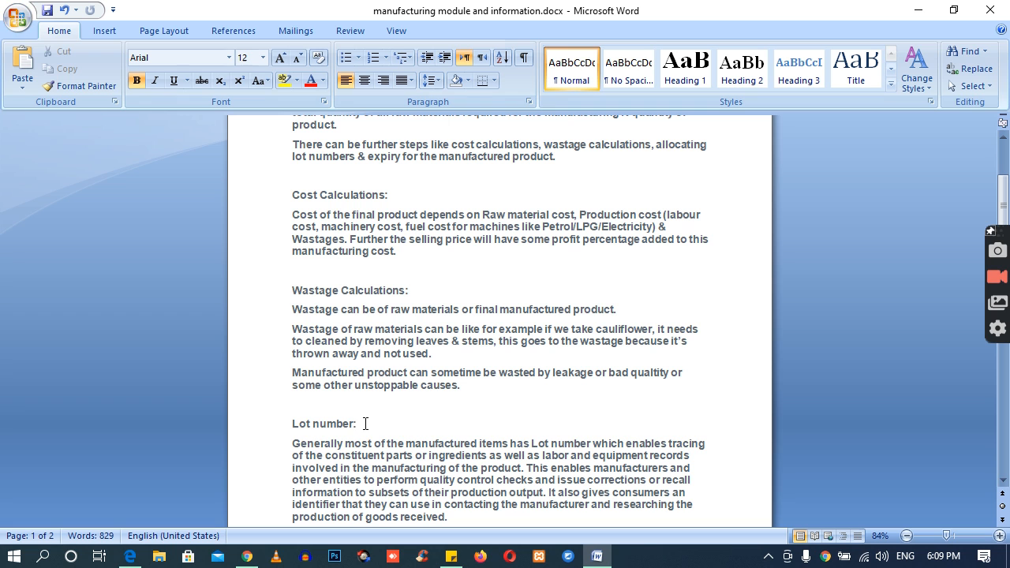
Step: Read the Expiration Date section, including its explanatory paragraph at the start of the second page
scroll(349, 422, "down", 3)
scroll(350, 424, "down", 2)
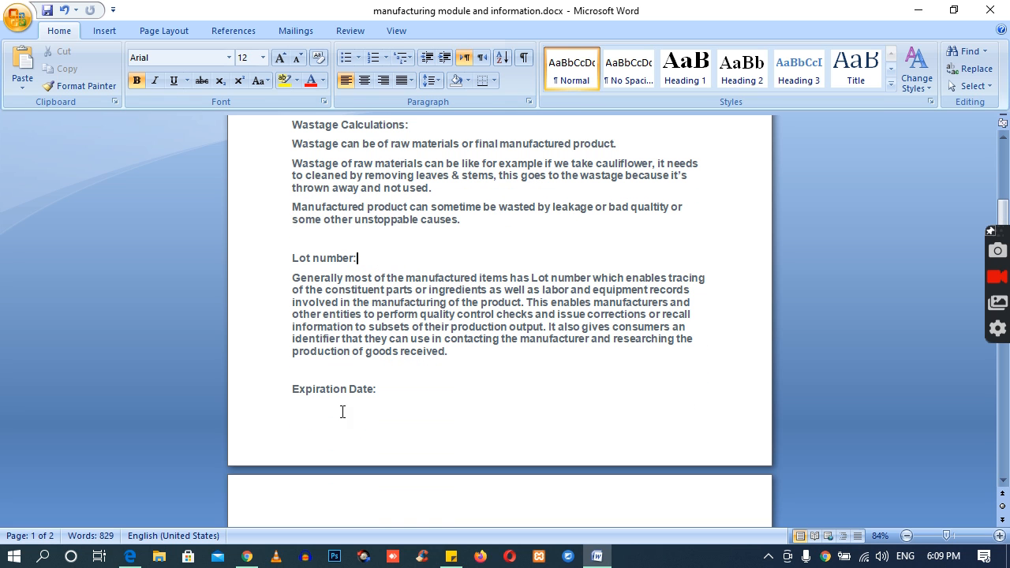
left_click_drag(293, 389, 361, 394)
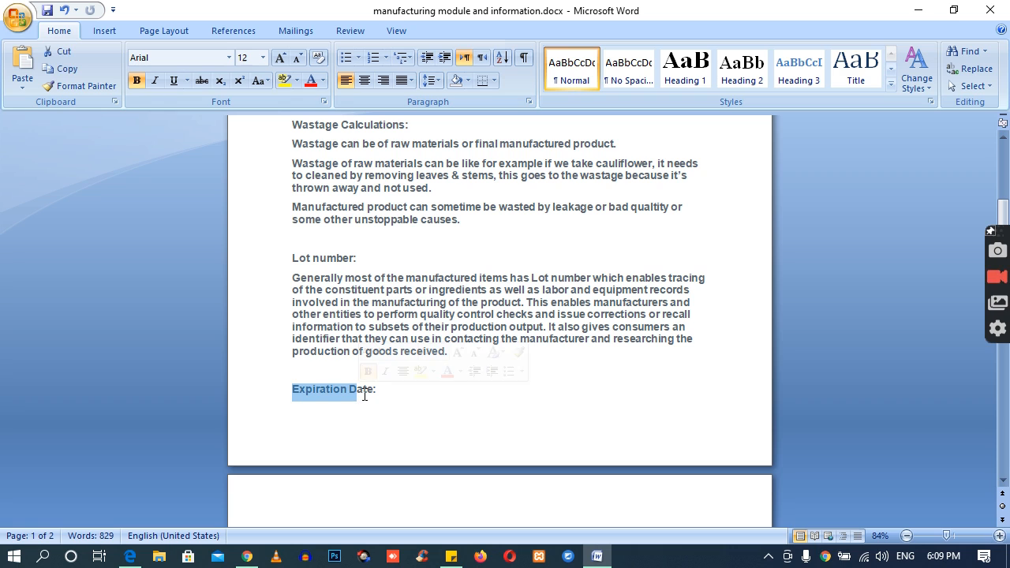
left_click(363, 395)
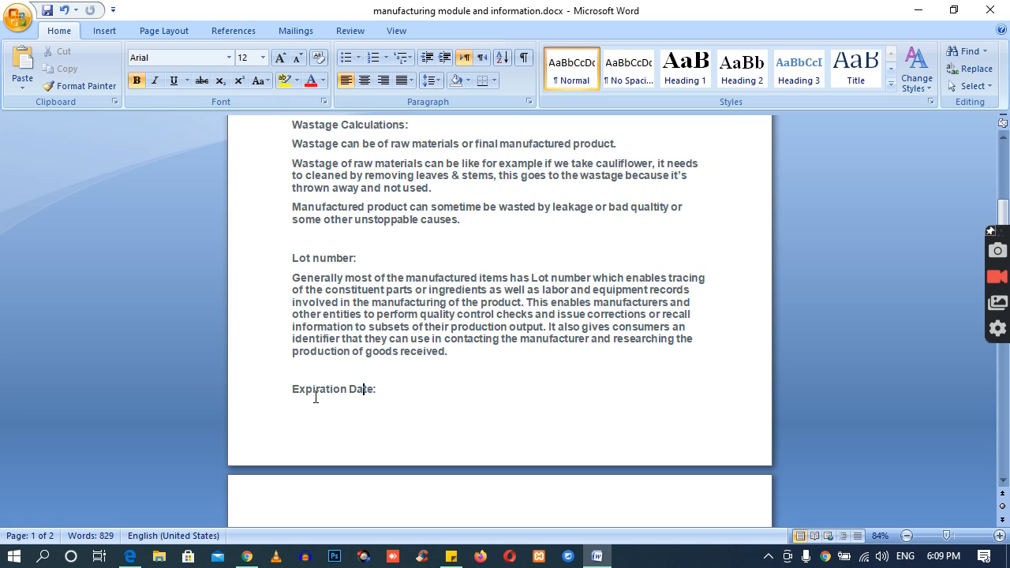
scroll(397, 386, "down", 2)
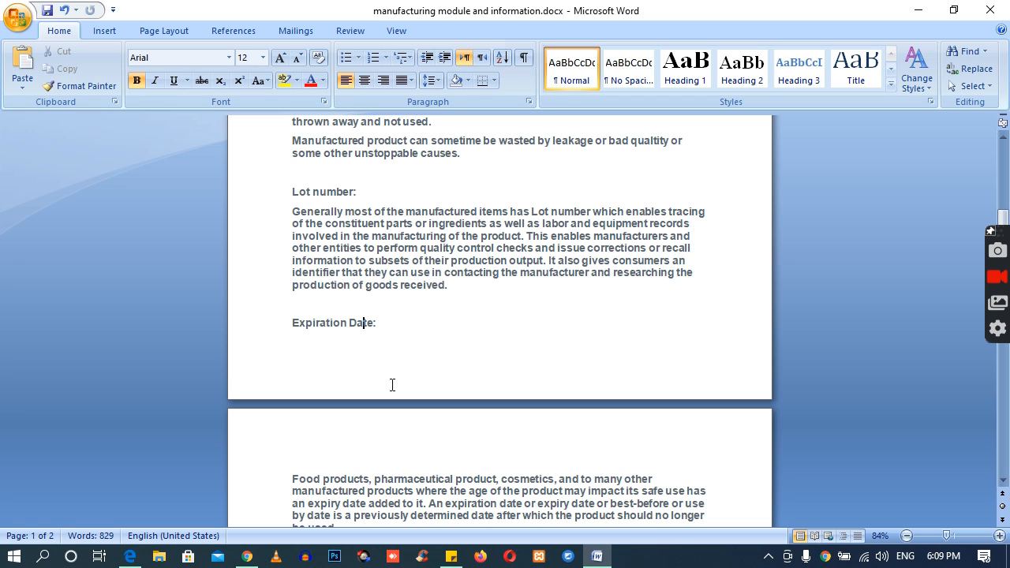
scroll(392, 387, "down", 2)
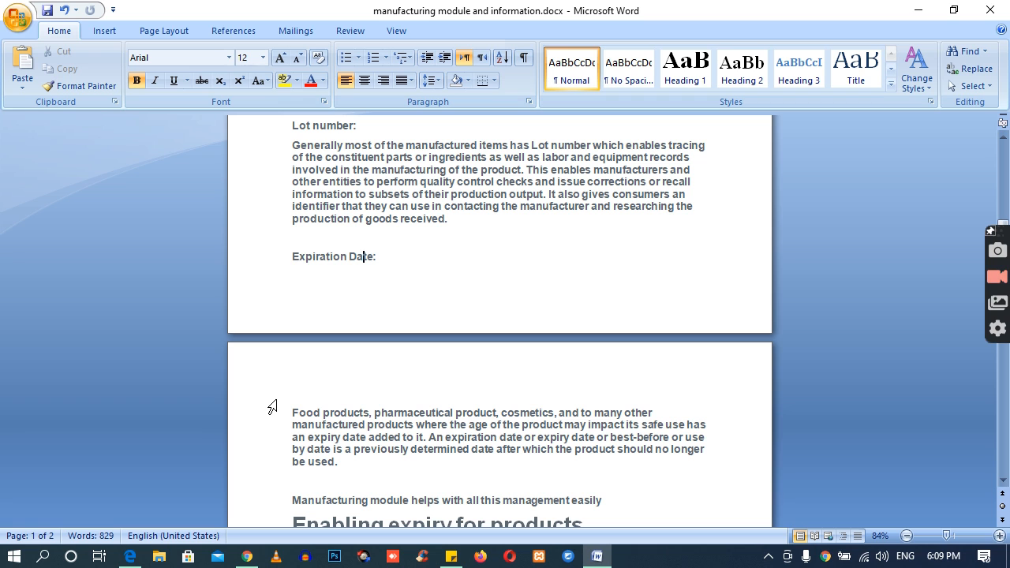
scroll(349, 406, "down", 5)
left_click_drag(292, 245, 479, 264)
left_click(485, 271)
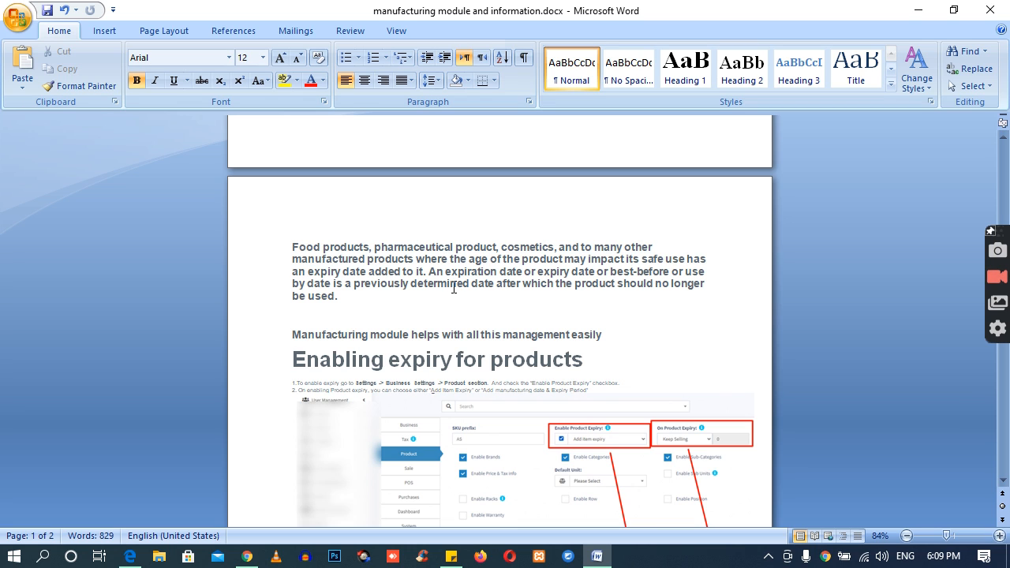
Step: Examine the "Enabling expiry for products" section and its illustration of the product settings at a larger zoom
left_click_drag(314, 361, 582, 355)
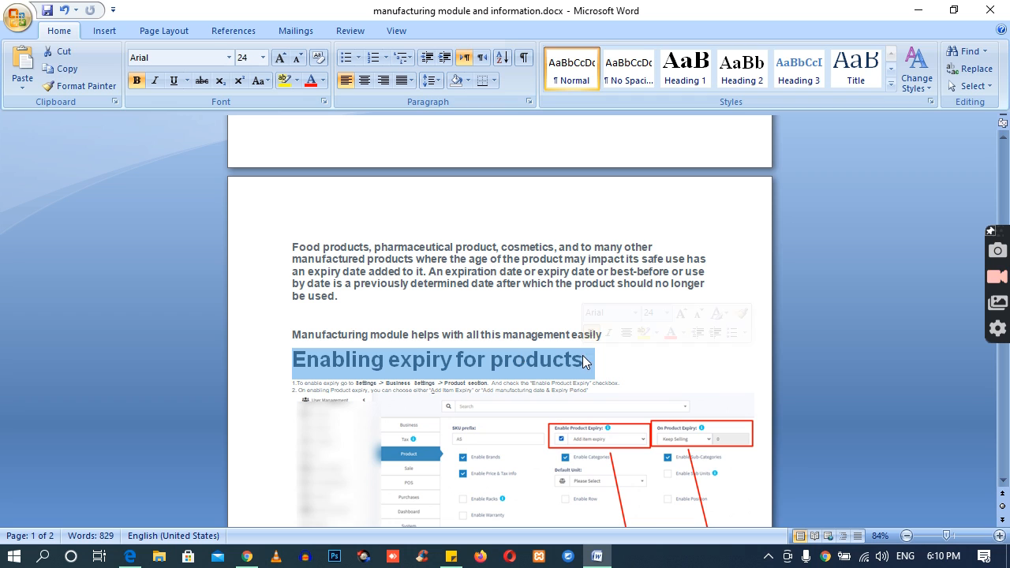
scroll(504, 365, "down", 3)
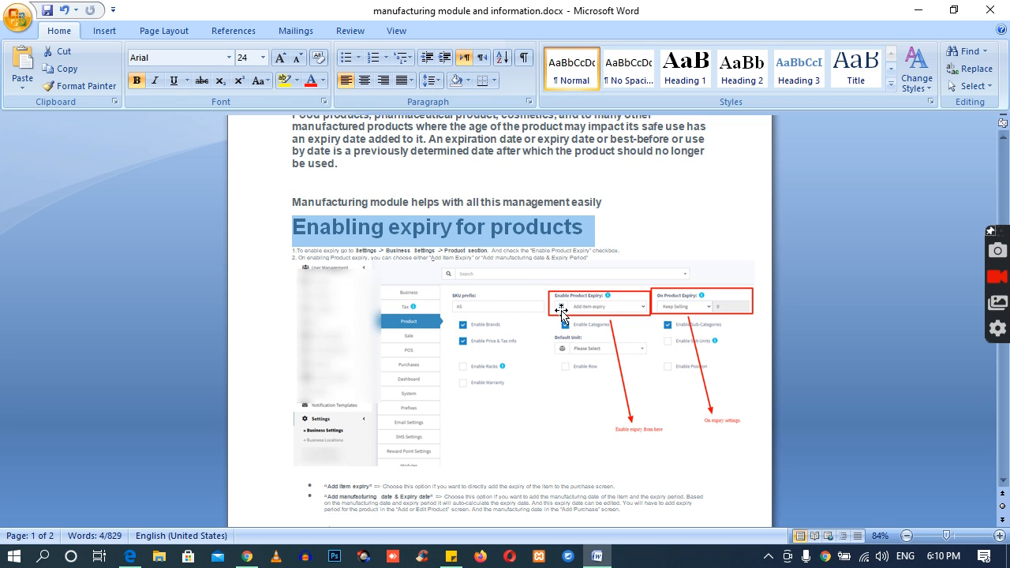
scroll(545, 384, "down", 2)
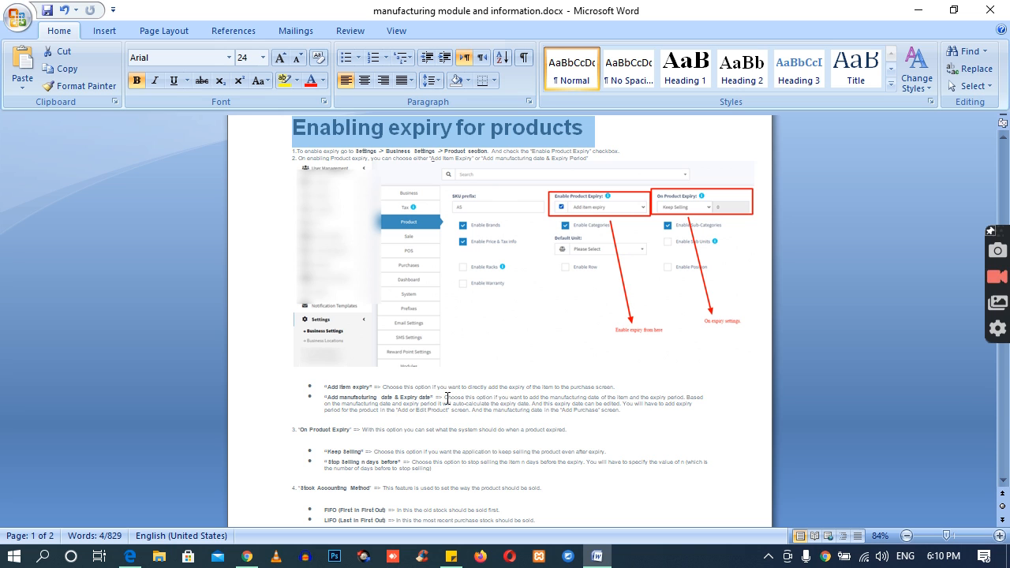
scroll(483, 382, "up", 4, "ctrl")
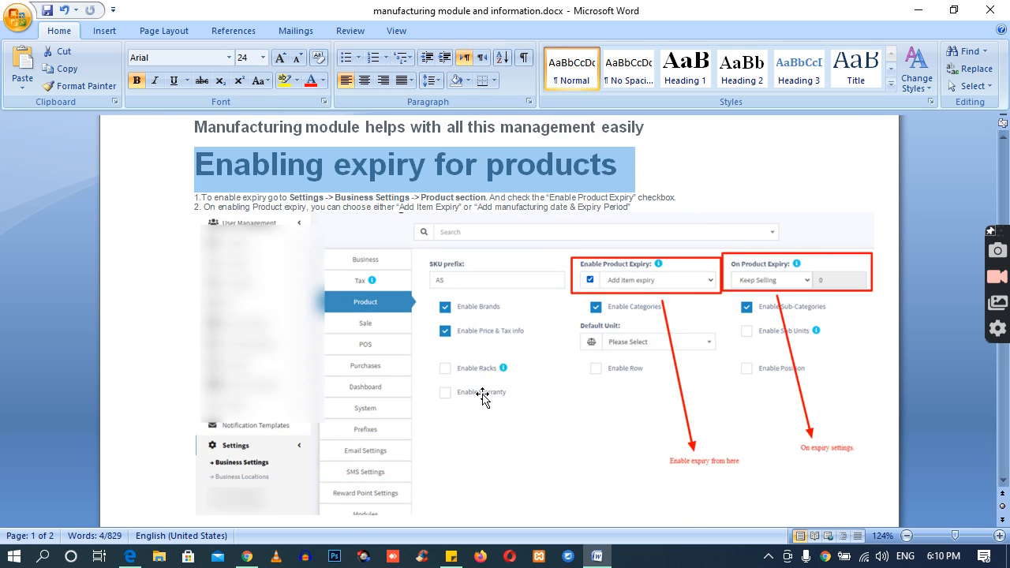
scroll(484, 395, "down", 3)
scroll(483, 395, "up", 1, "ctrl")
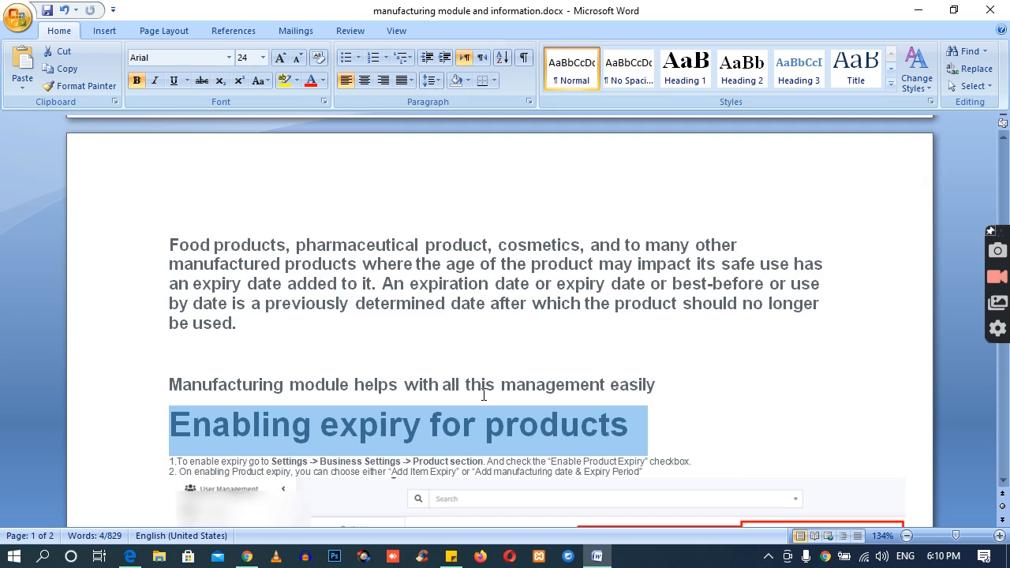
scroll(483, 395, "down", 9)
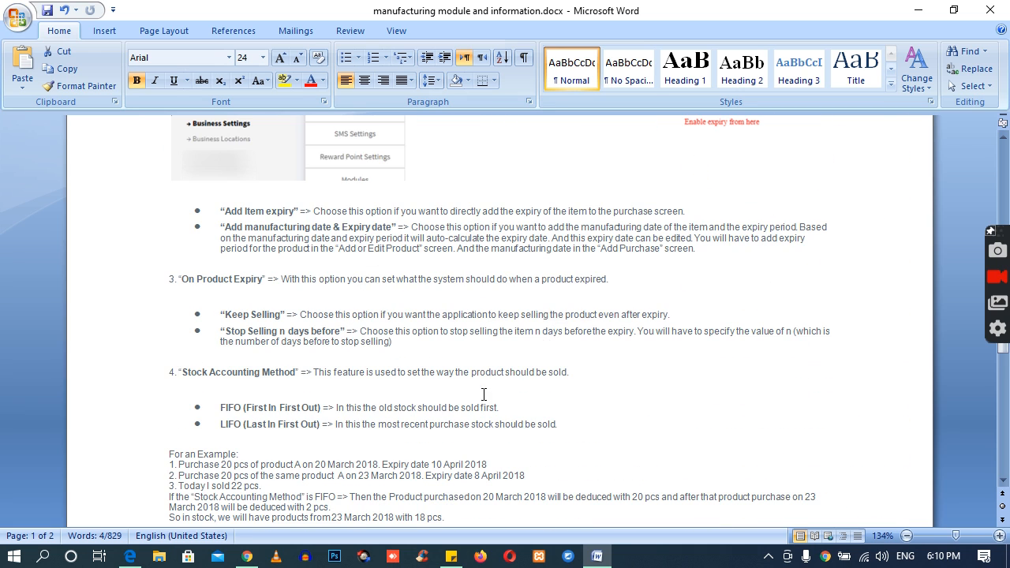
Step: Review the notes on item expiry options, On Product Expiry and Stock Accounting Method, including the stock example
left_click_drag(206, 409, 566, 425)
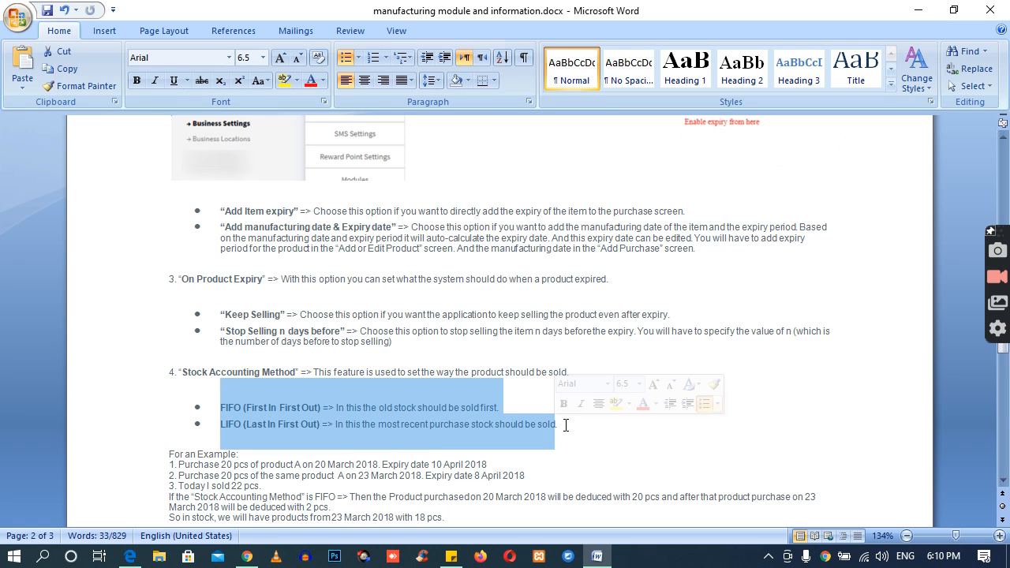
left_click(331, 424)
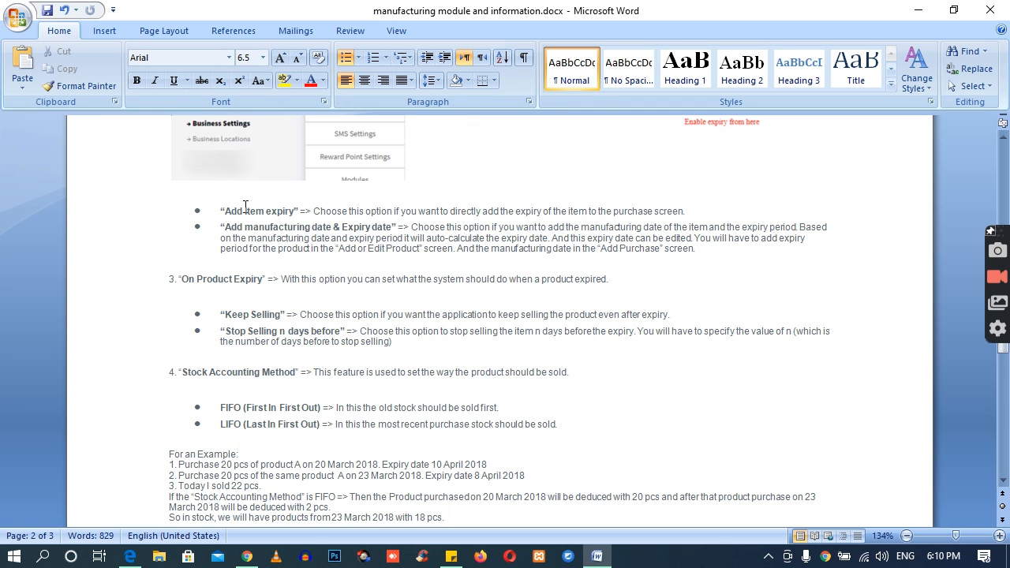
left_click_drag(222, 206, 592, 507)
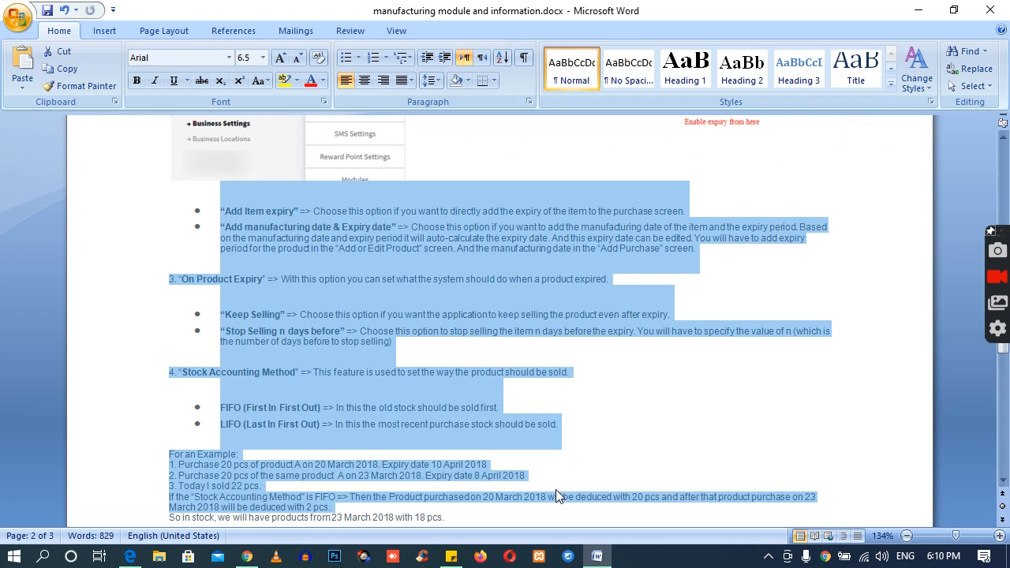
left_click(555, 490)
scroll(503, 464, "down", 3)
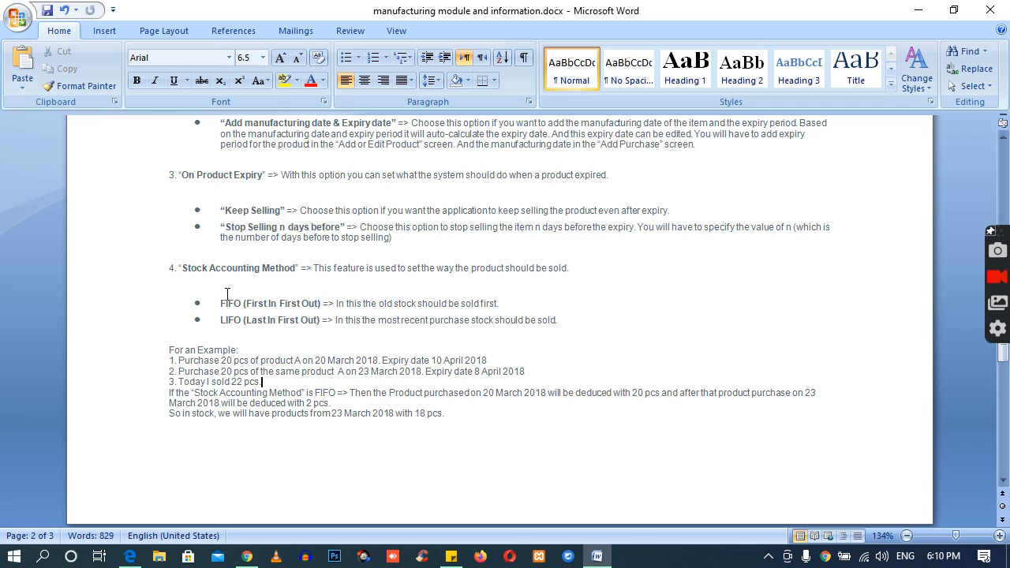
Step: Compare the FIFO (First In First Out) and LIFO (Last In First Out) definitions under Stock Accounting Method
left_click_drag(222, 302, 494, 314)
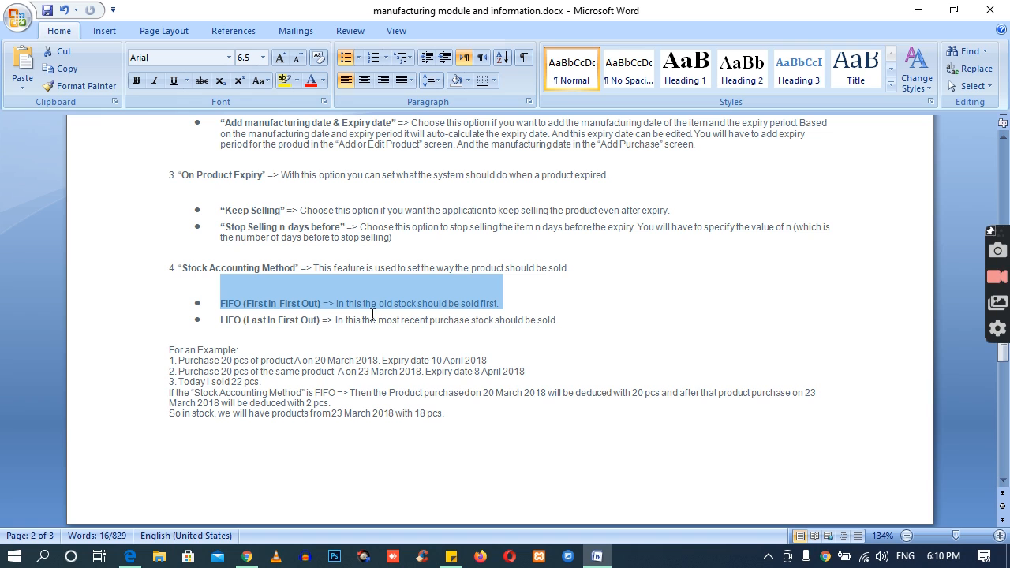
left_click(484, 311)
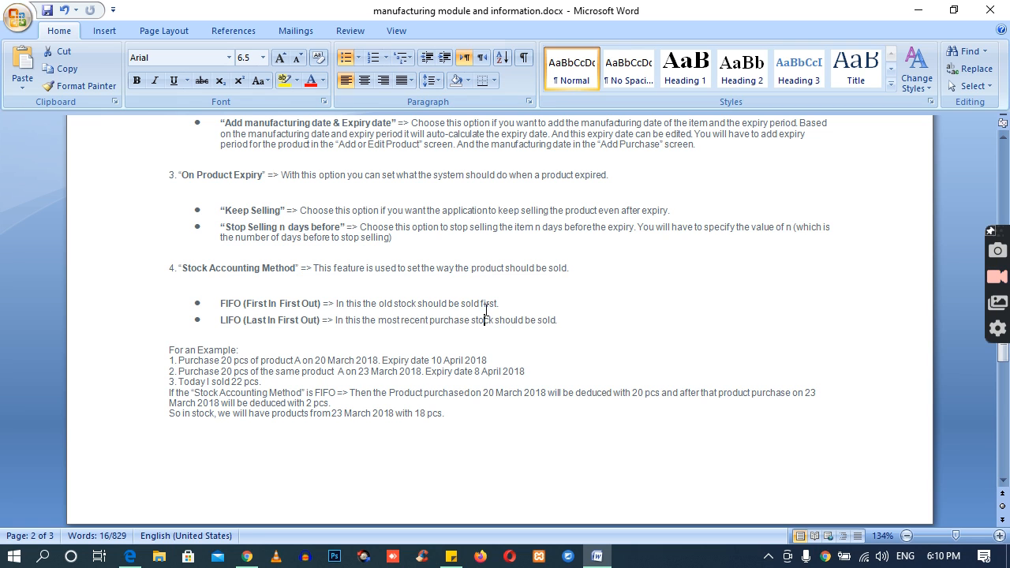
left_click_drag(334, 313, 496, 296)
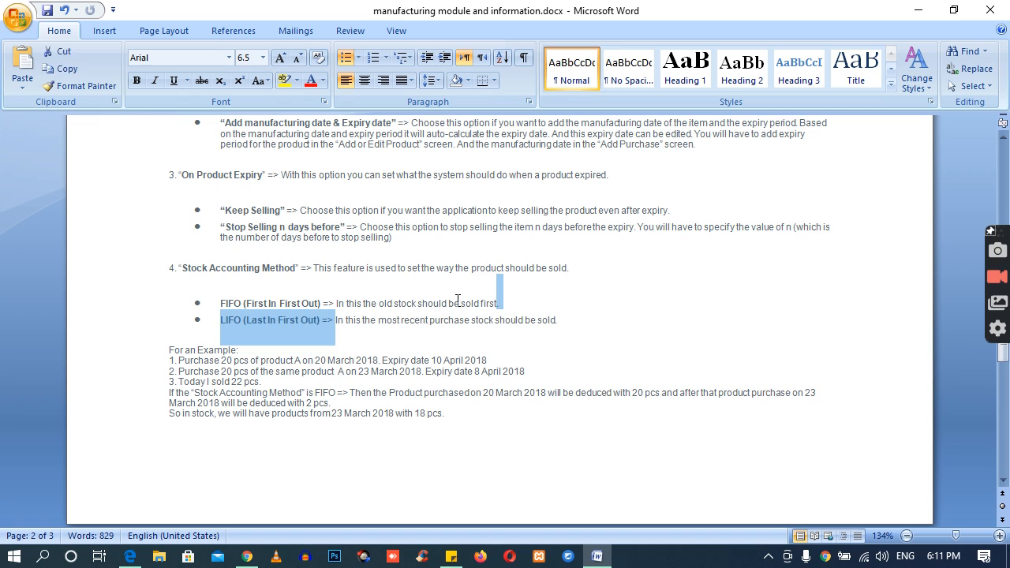
left_click(455, 302)
left_click_drag(328, 320, 550, 326)
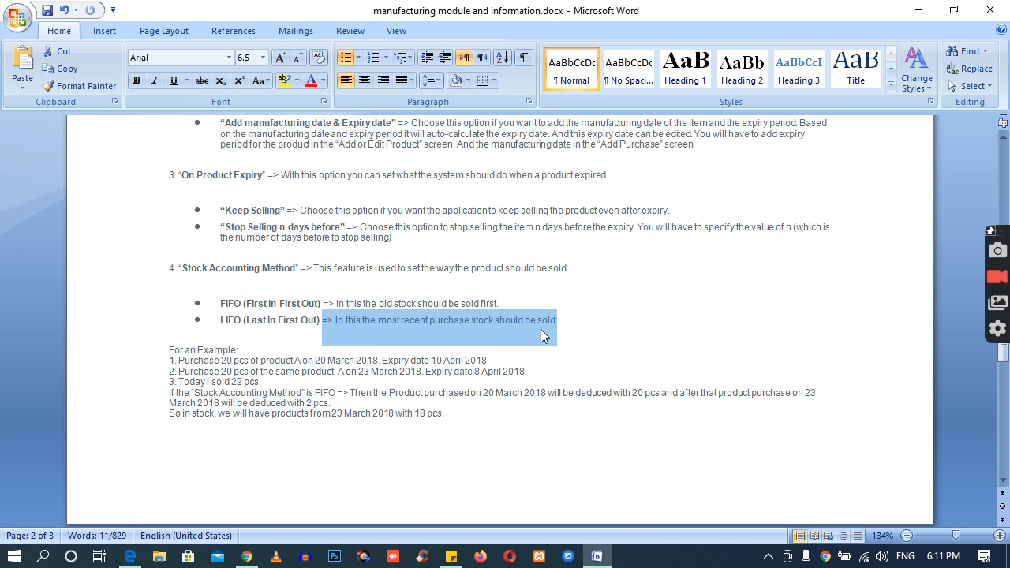
left_click(484, 325)
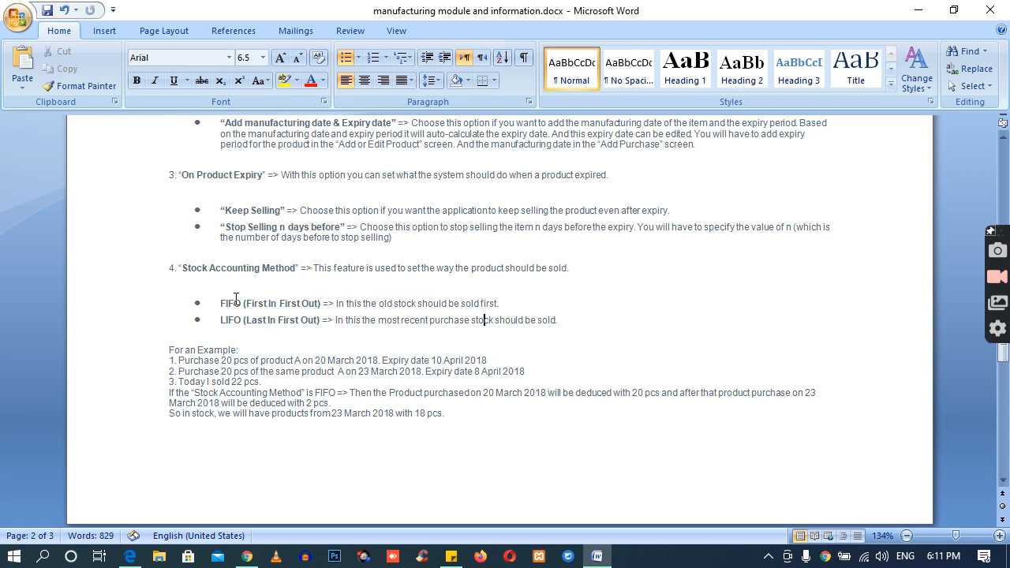
left_click_drag(220, 304, 559, 311)
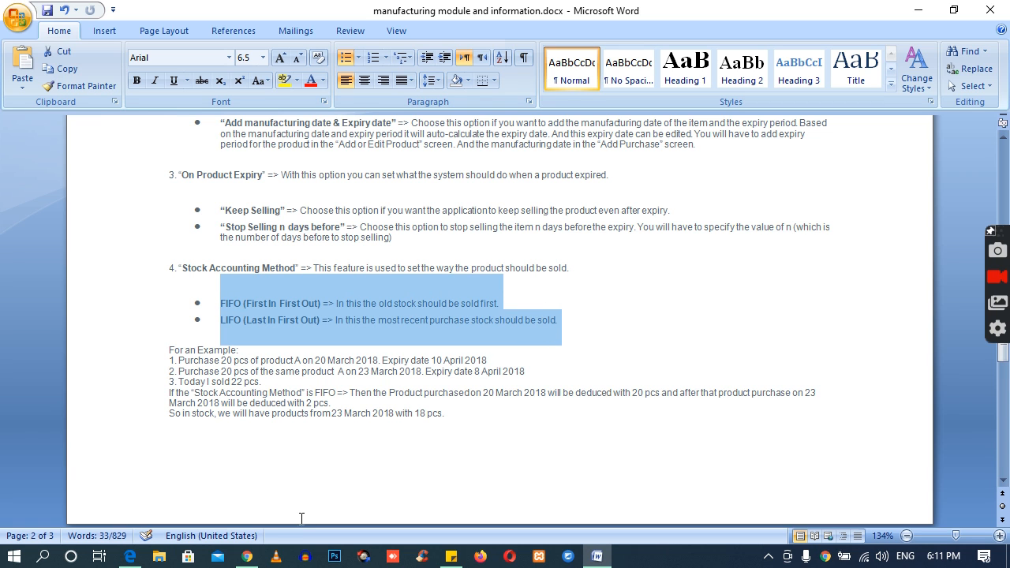
Step: Switch to the online POS system in Chrome and check the Stock Accounting Method option in the business settings
left_click(247, 557)
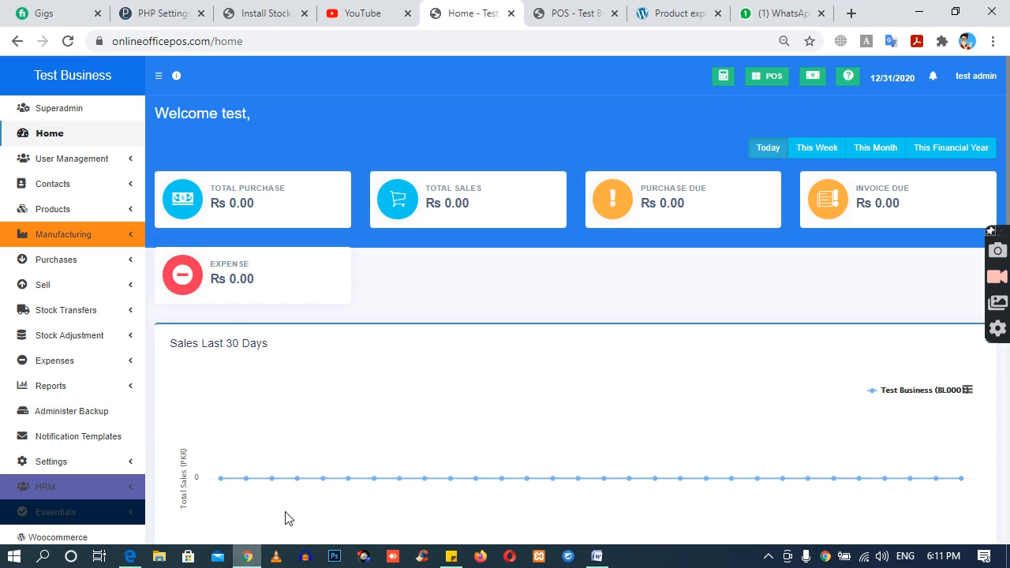
left_click(66, 464)
left_click(68, 486)
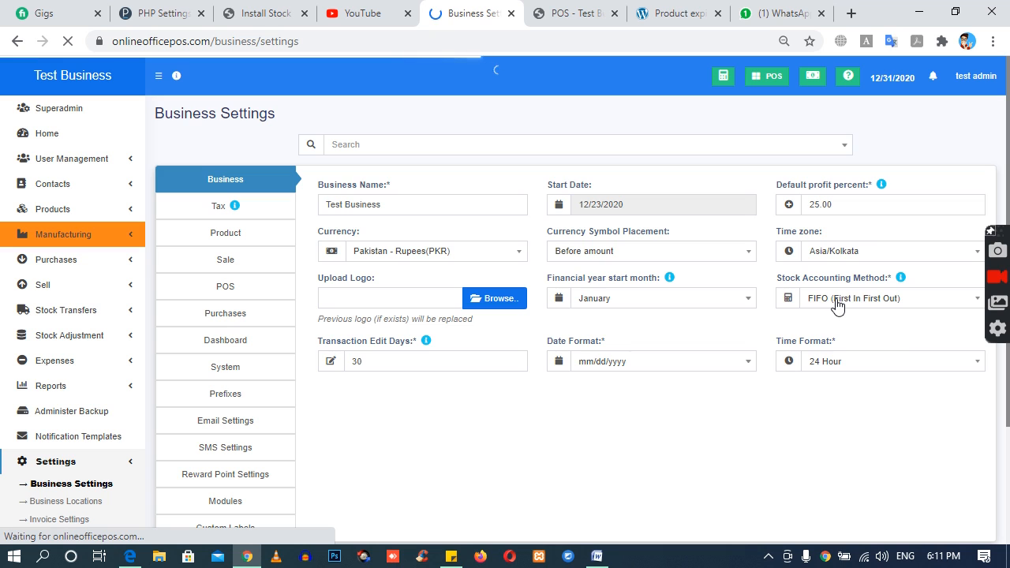
left_click(838, 301)
left_click(837, 302)
left_click(837, 303)
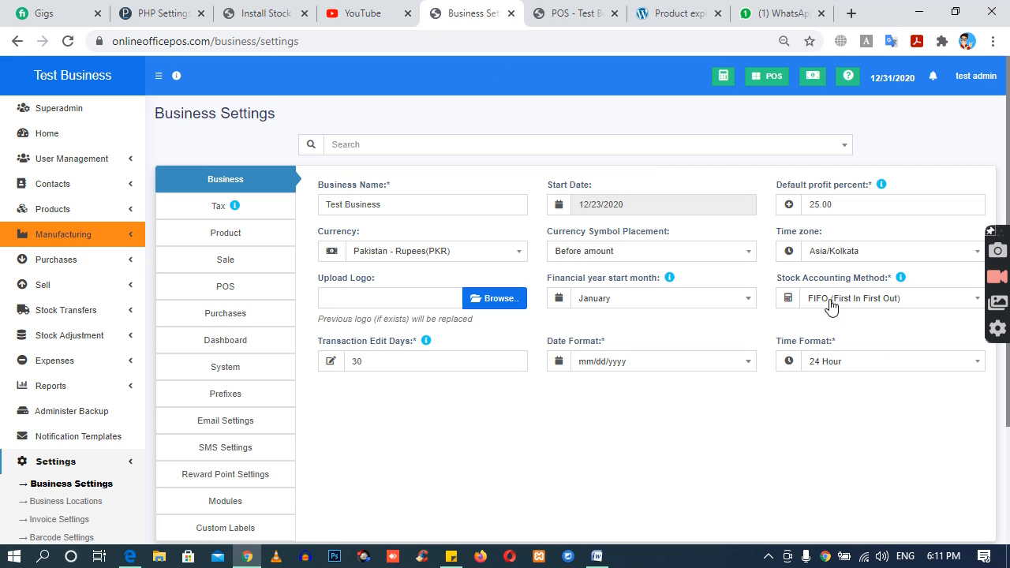
Step: Review the Product and Purchases sections of the business settings, including the product expiry and lot number options
left_click(197, 213)
left_click(218, 235)
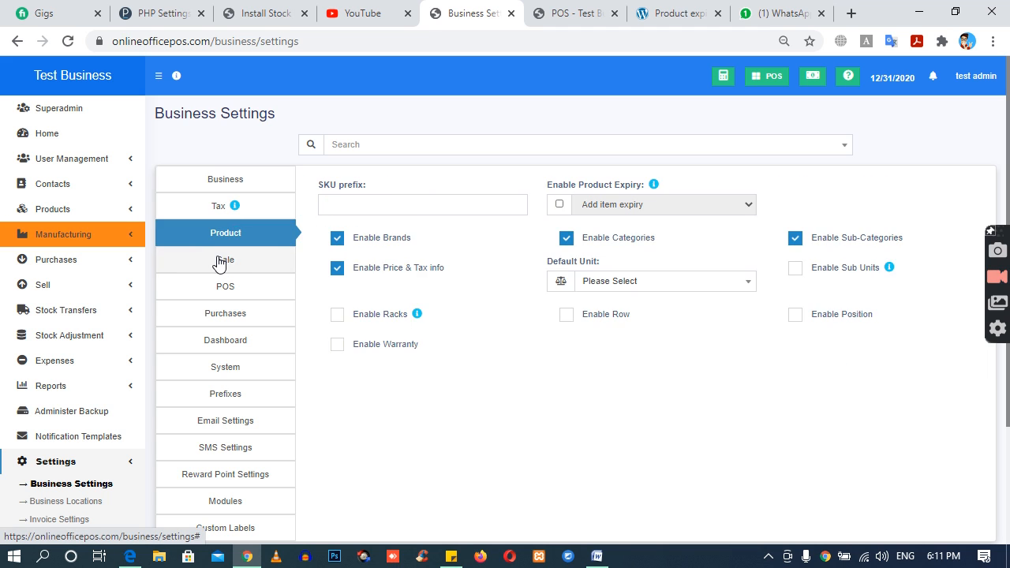
left_click(221, 261)
left_click(227, 226)
left_click(234, 314)
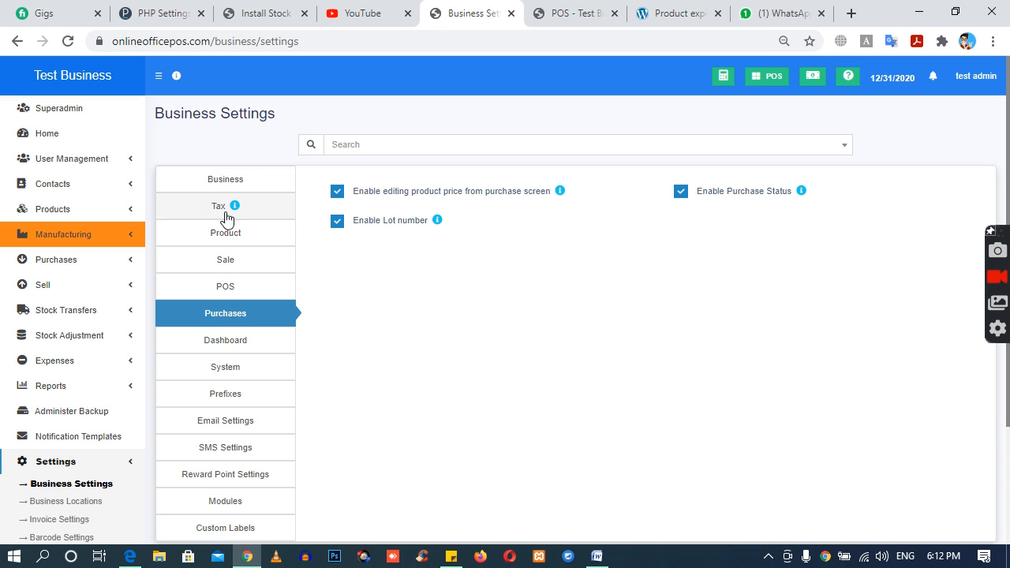
left_click(81, 469)
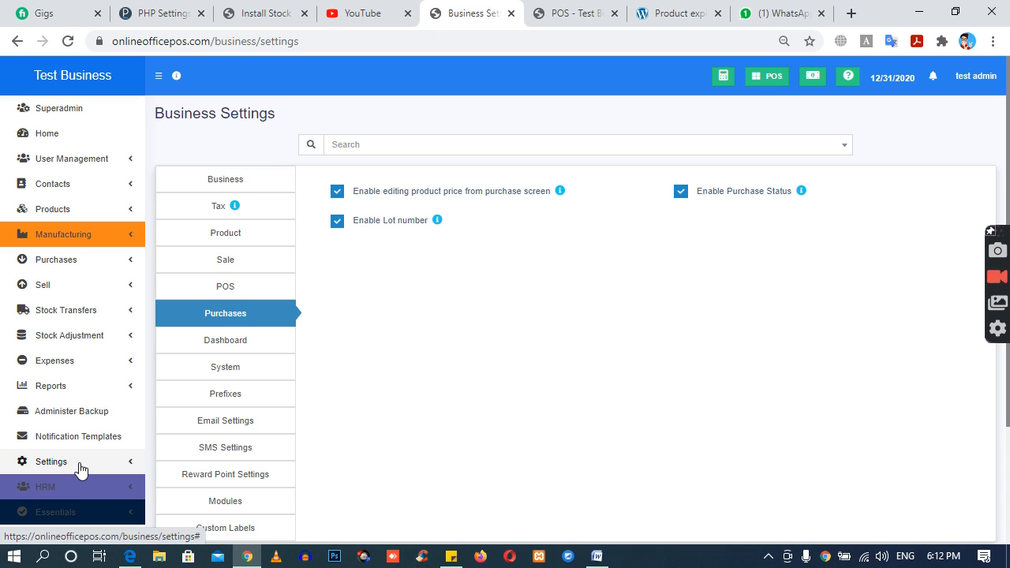
Step: Start a new product named "SSD drive" with Pieces (Pc(s)) as its unit
left_click(87, 210)
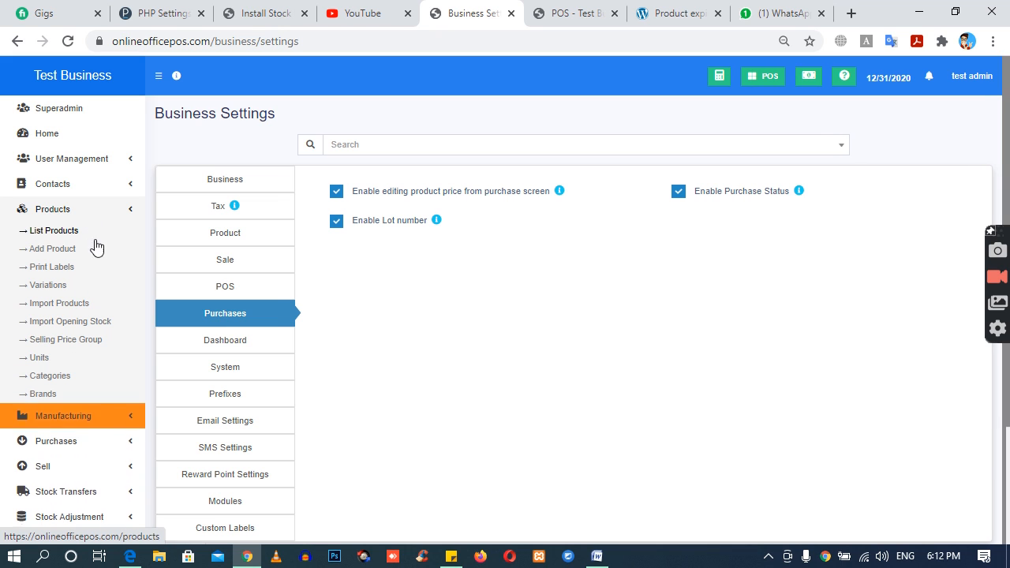
left_click(48, 249)
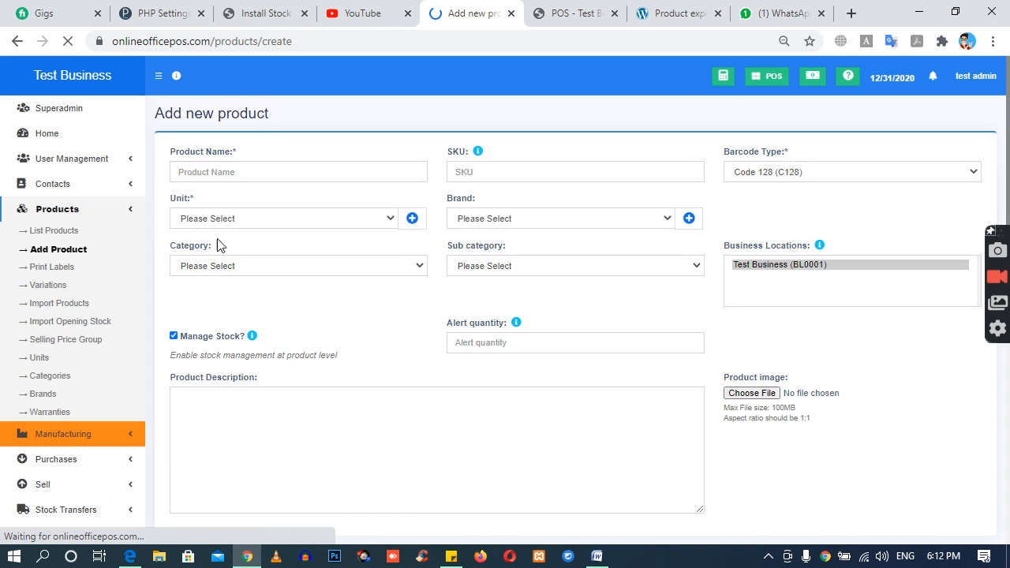
left_click(239, 171)
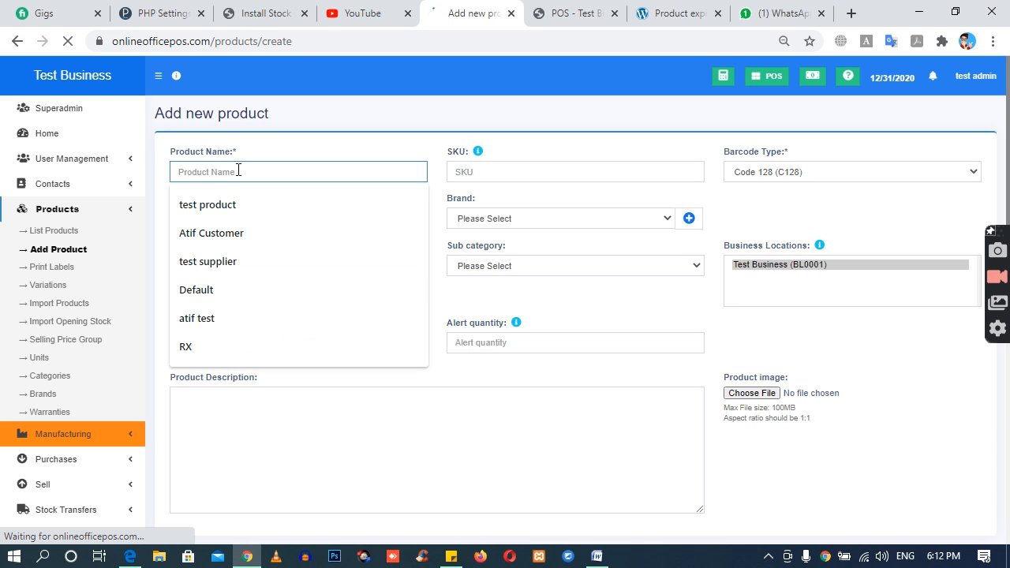
type("SSD")
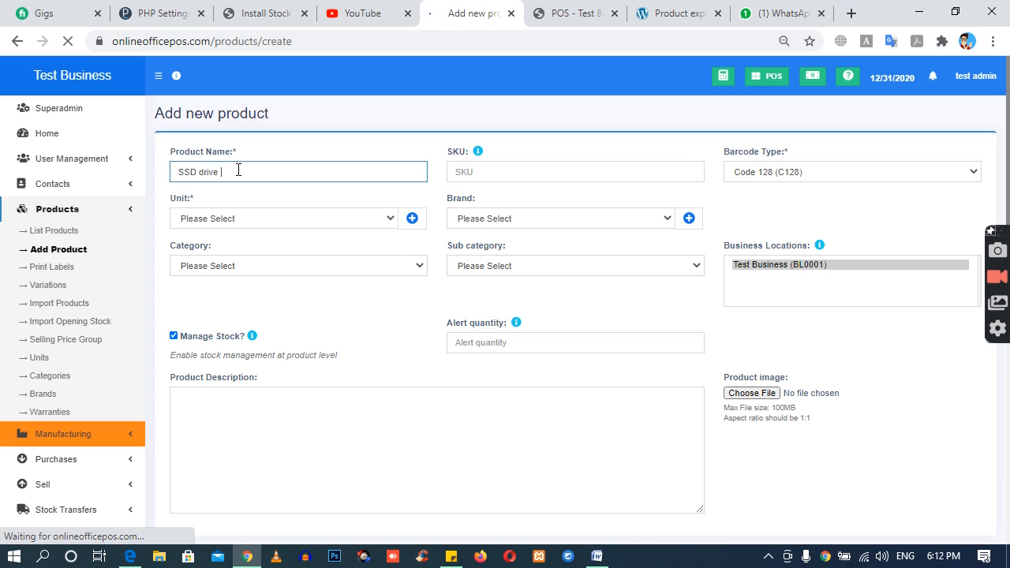
type(" drive")
left_click(218, 218)
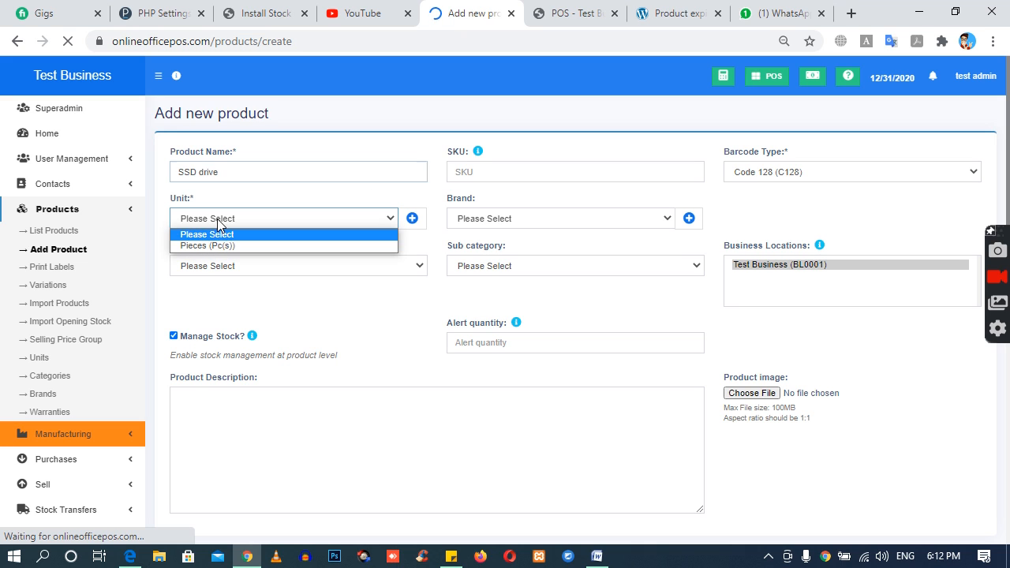
left_click(217, 242)
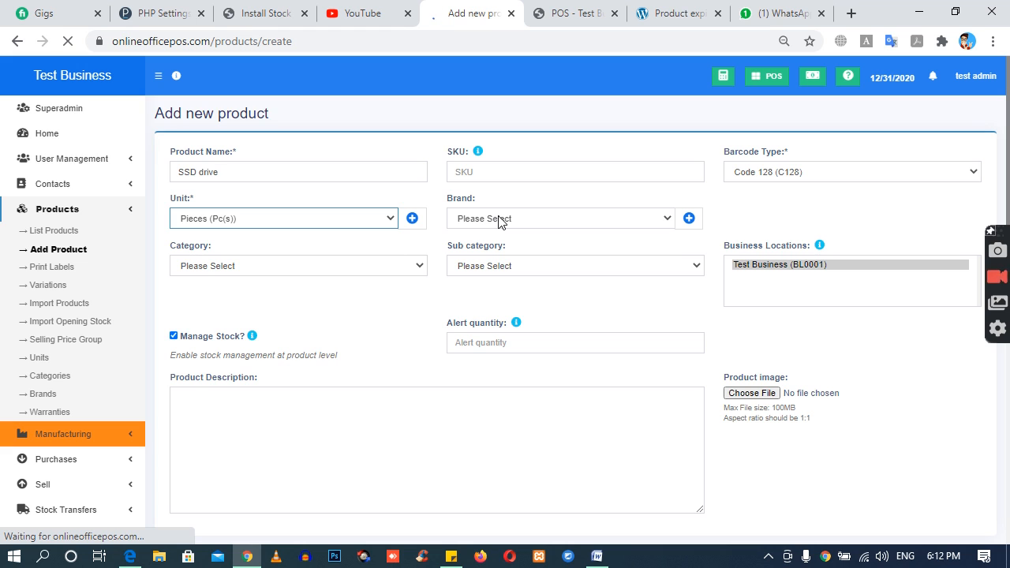
left_click(541, 211)
left_click(492, 198)
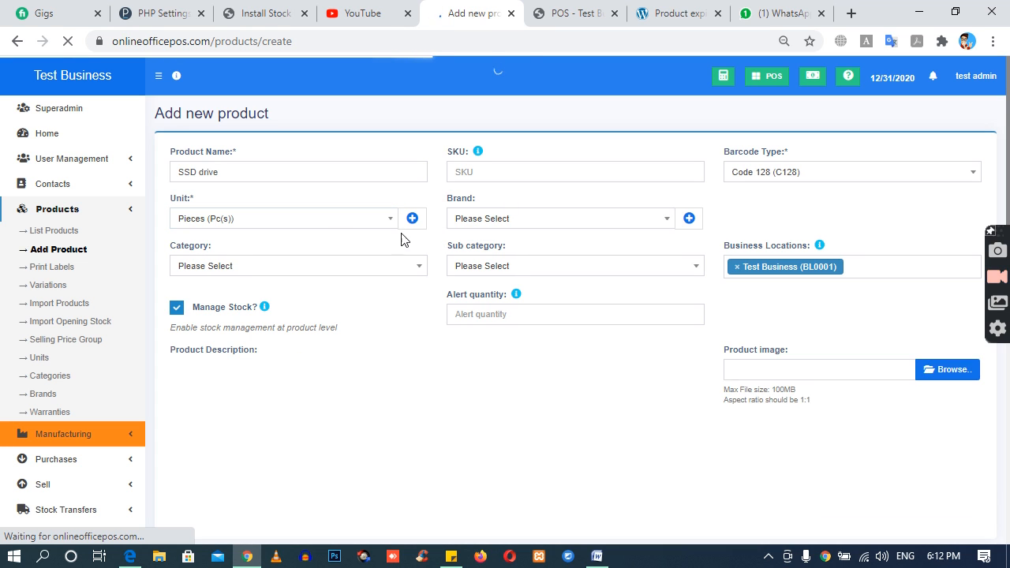
left_click(485, 227)
left_click(527, 226)
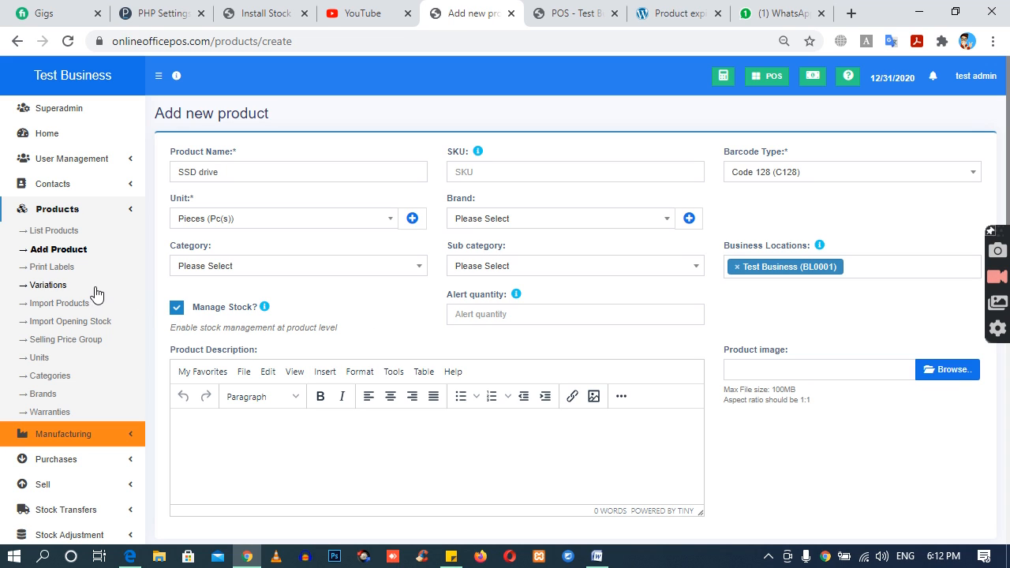
Step: Set the new product's alert quantity to 1
left_click(488, 316)
type("1")
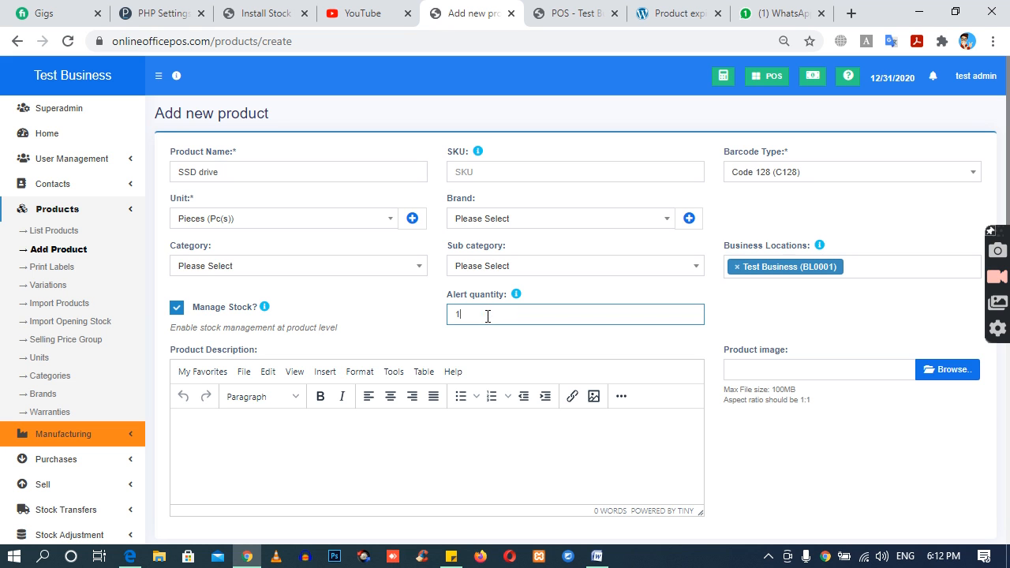
left_click(400, 324)
Step: Set the product's default purchase price to 100 including tax and its default selling price to 150
scroll(411, 323, "down", 3)
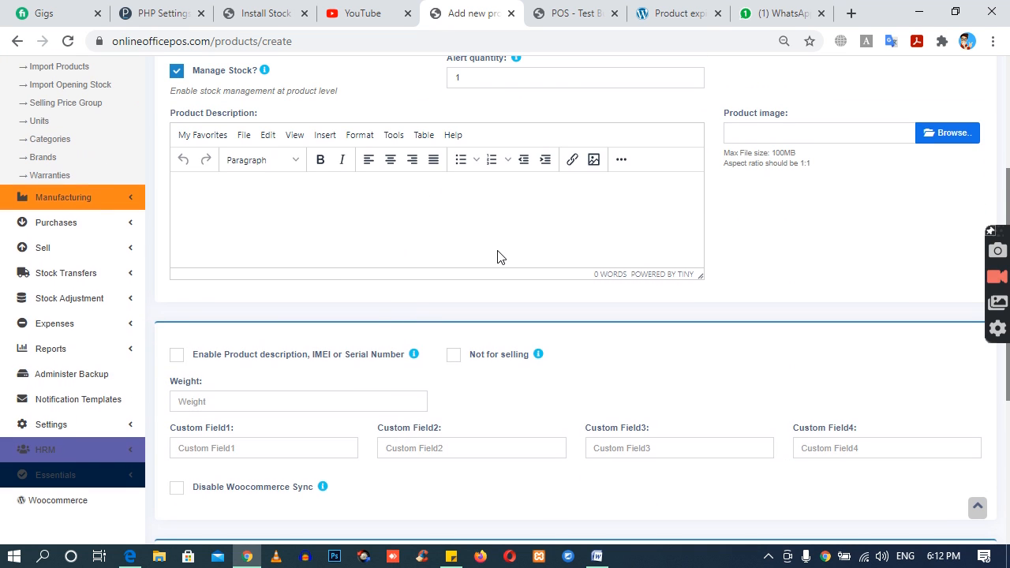
scroll(498, 255, "down", 3)
left_click(377, 460)
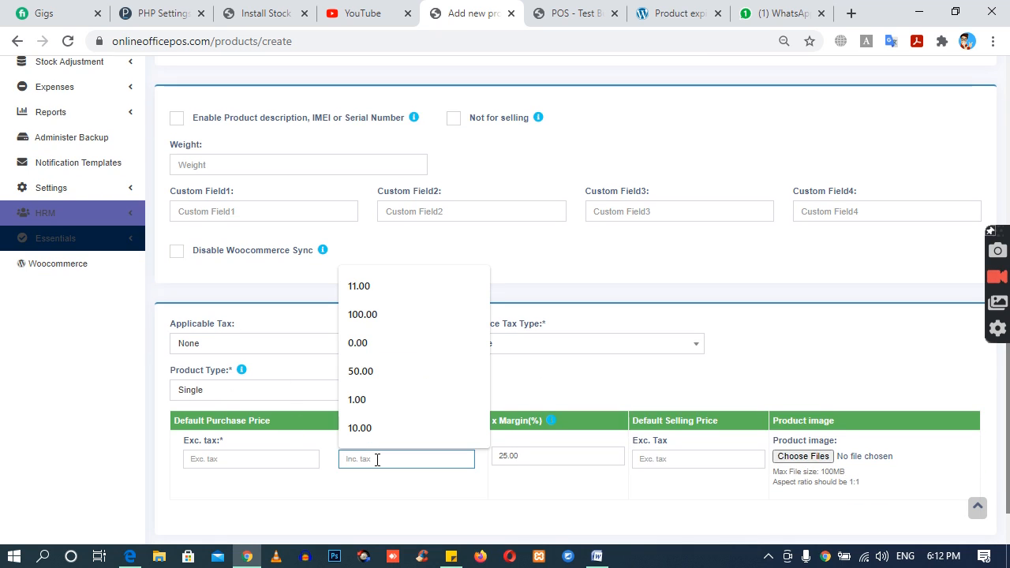
type("100")
key("Tab")
key("Tab")
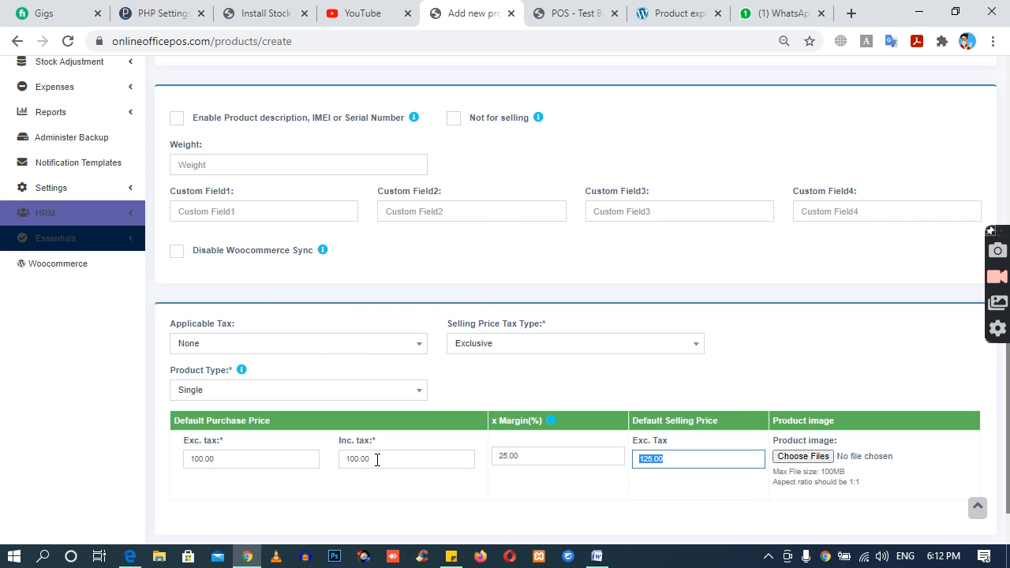
type("150")
left_click(388, 515)
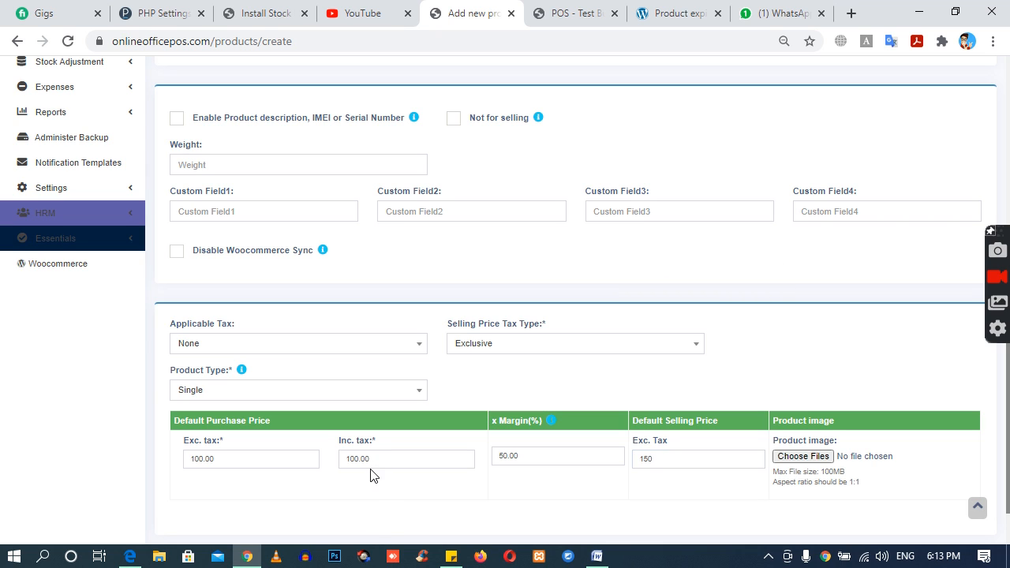
Step: Look over the rest of the product form and save the new SSD drive product
scroll(374, 476, "up", 2)
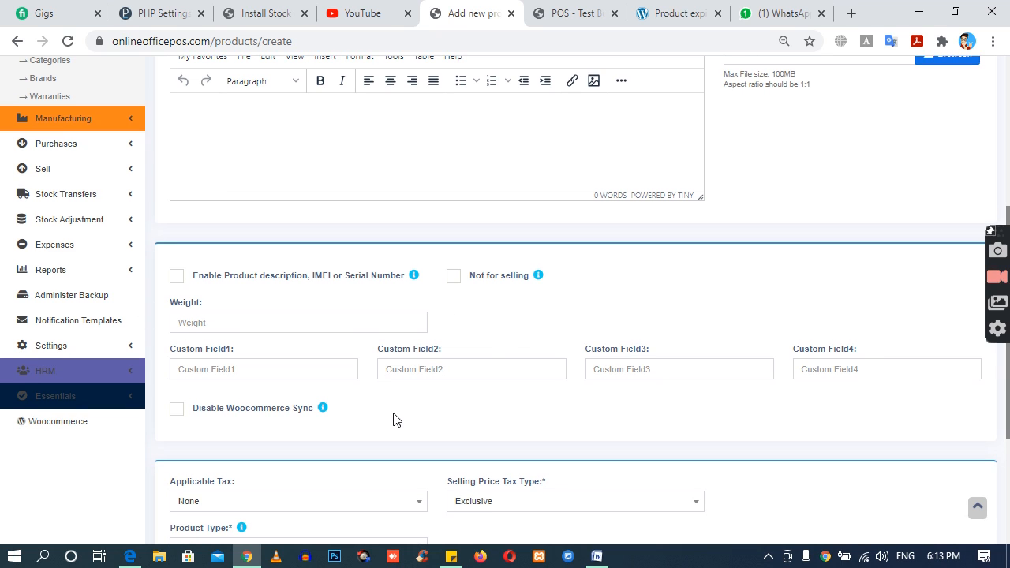
scroll(396, 420, "down", 3)
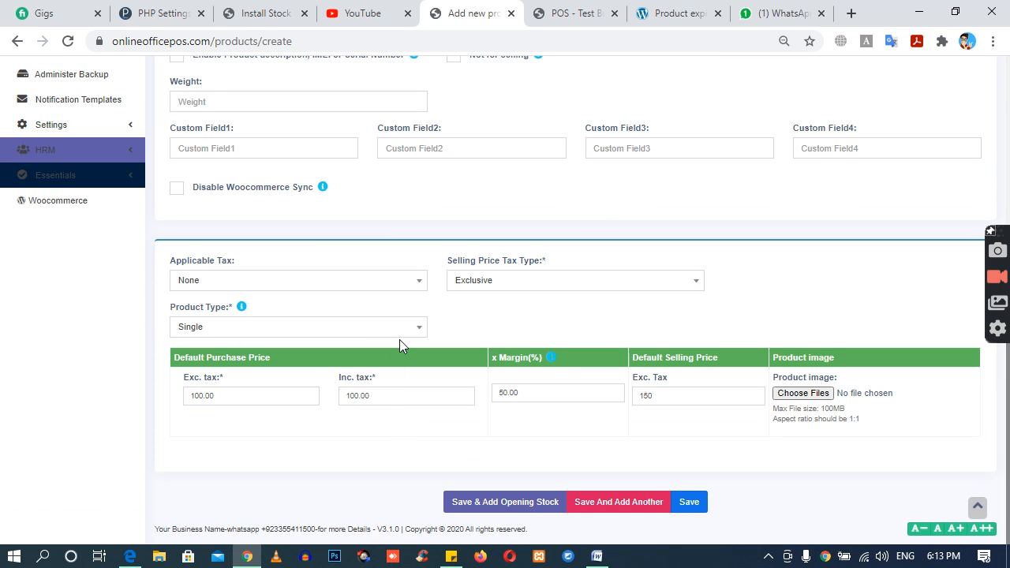
scroll(401, 339, "up", 6)
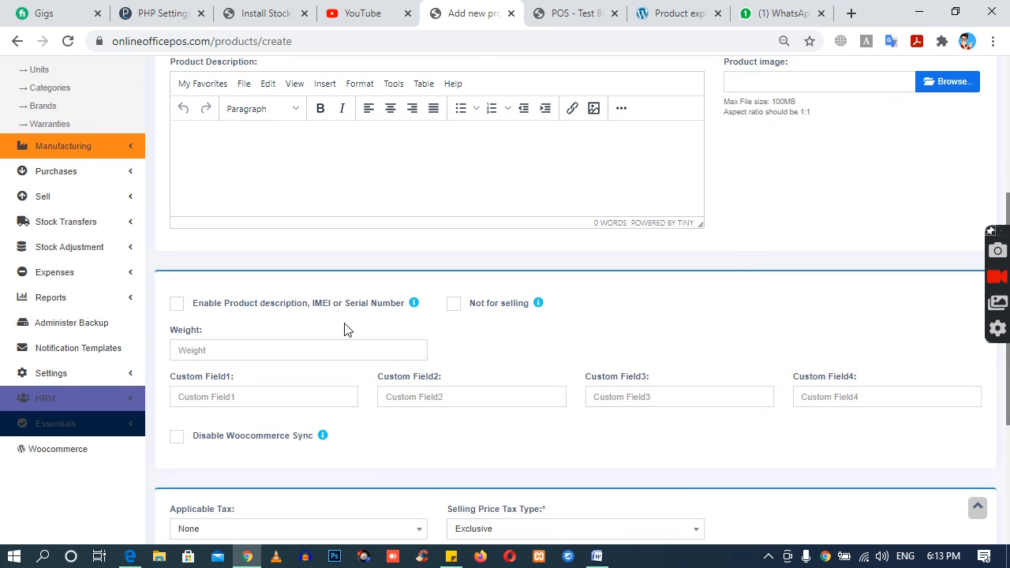
scroll(627, 371, "down", 4)
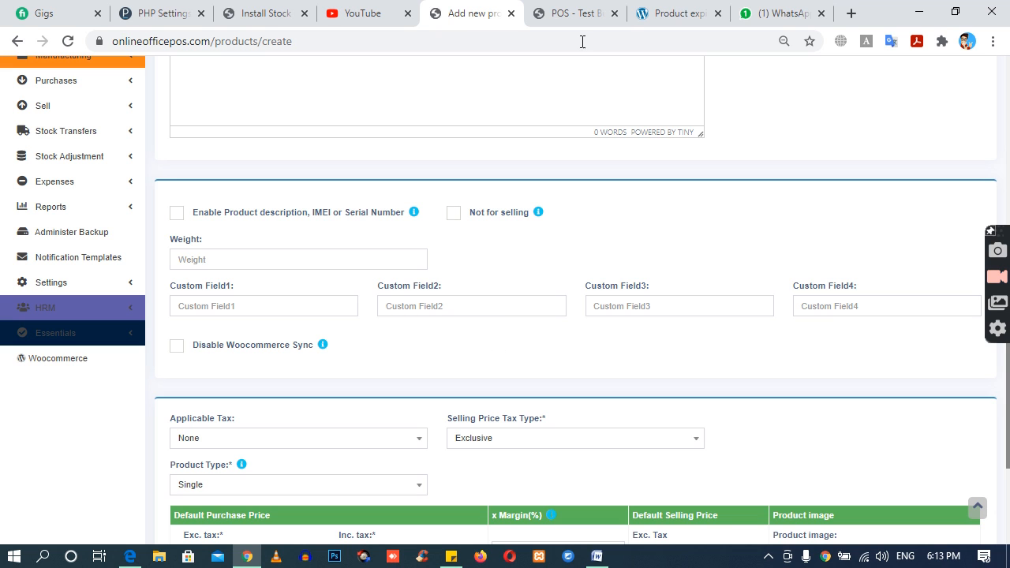
left_click(593, 8)
left_click(496, 8)
scroll(483, 286, "down", 2)
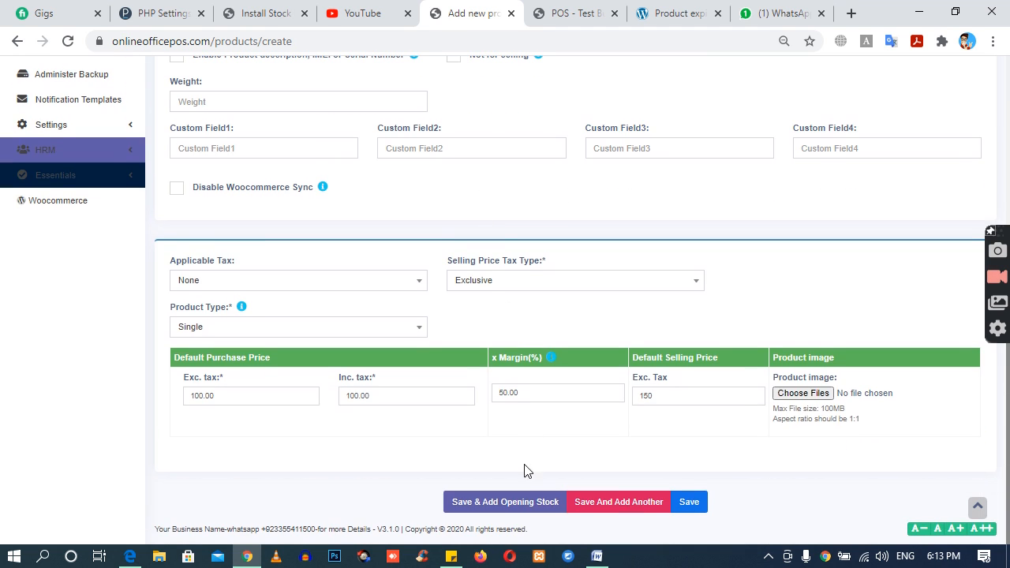
left_click(692, 504)
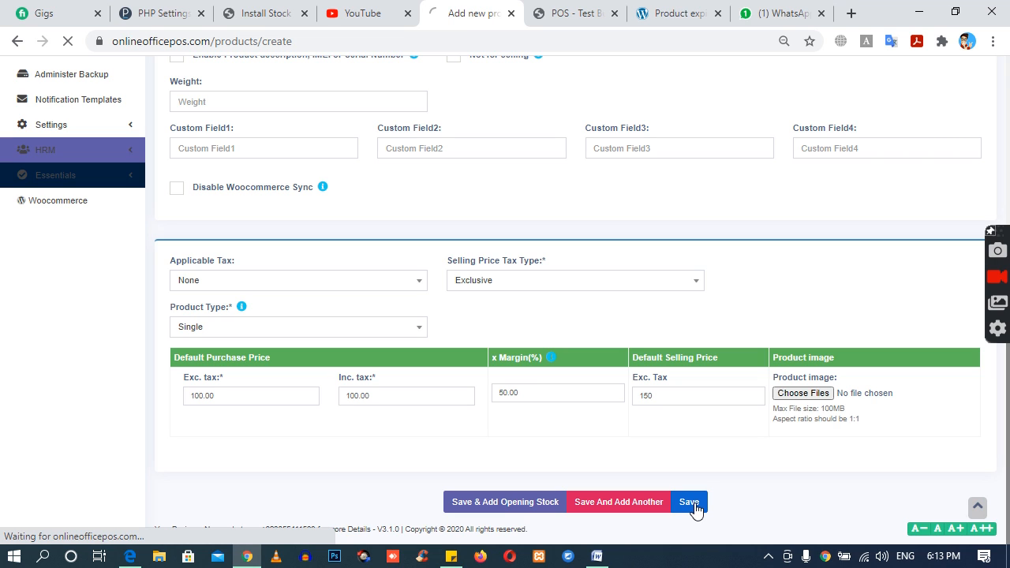
Step: Refresh the POS sale screen and try to add the SSD drive to the sale
left_click(578, 11)
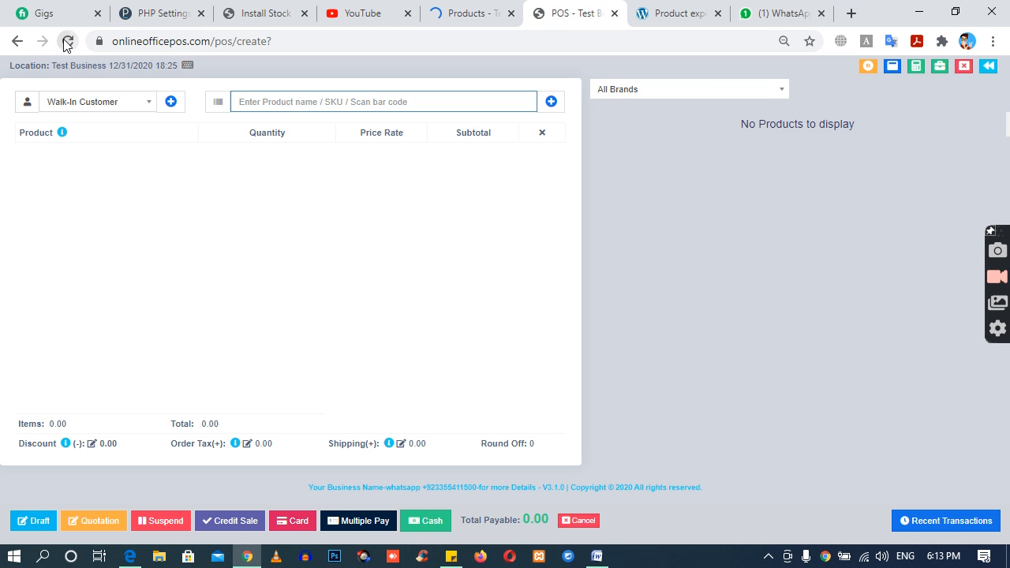
left_click(67, 42)
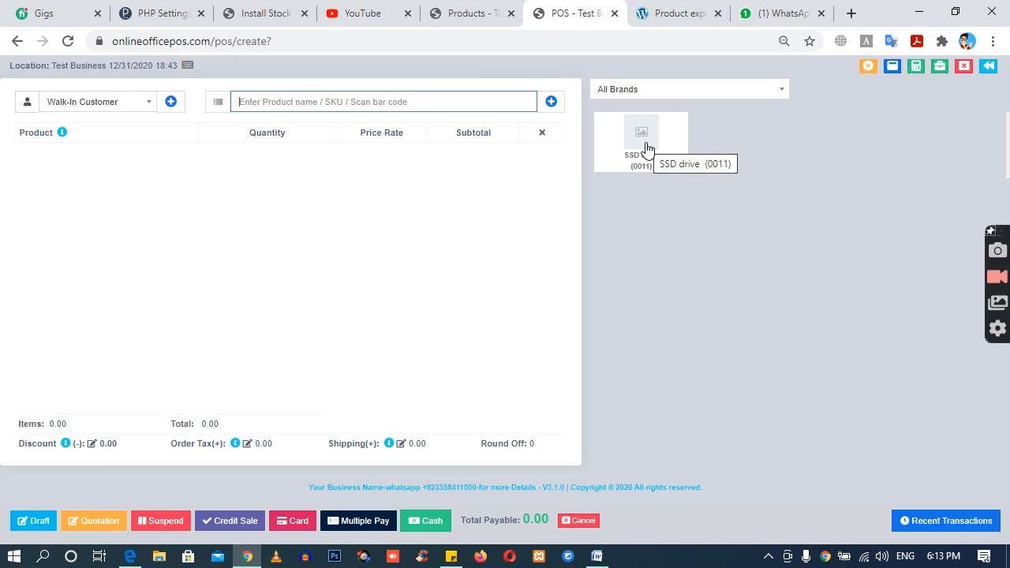
left_click(646, 146)
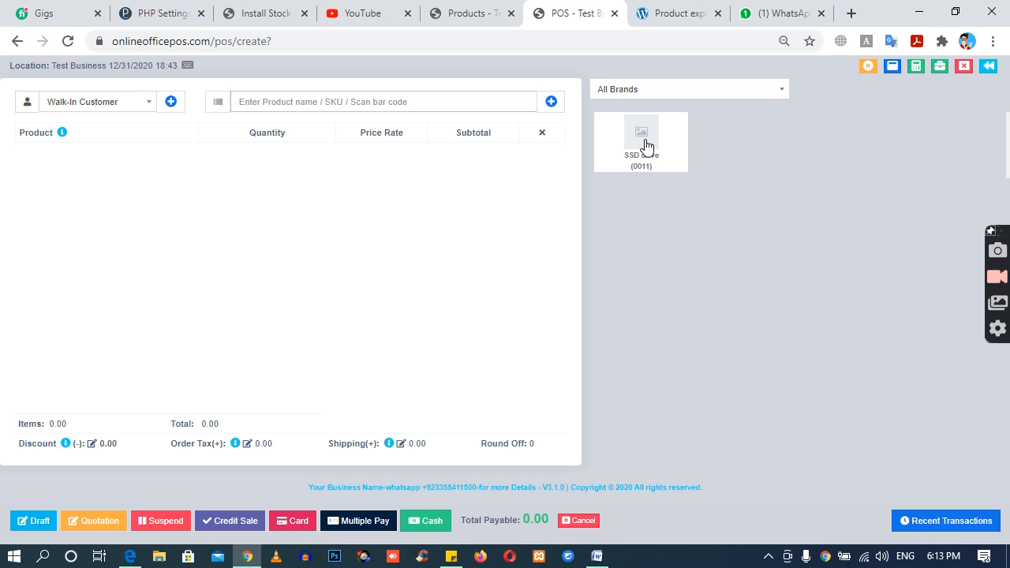
left_click(646, 146)
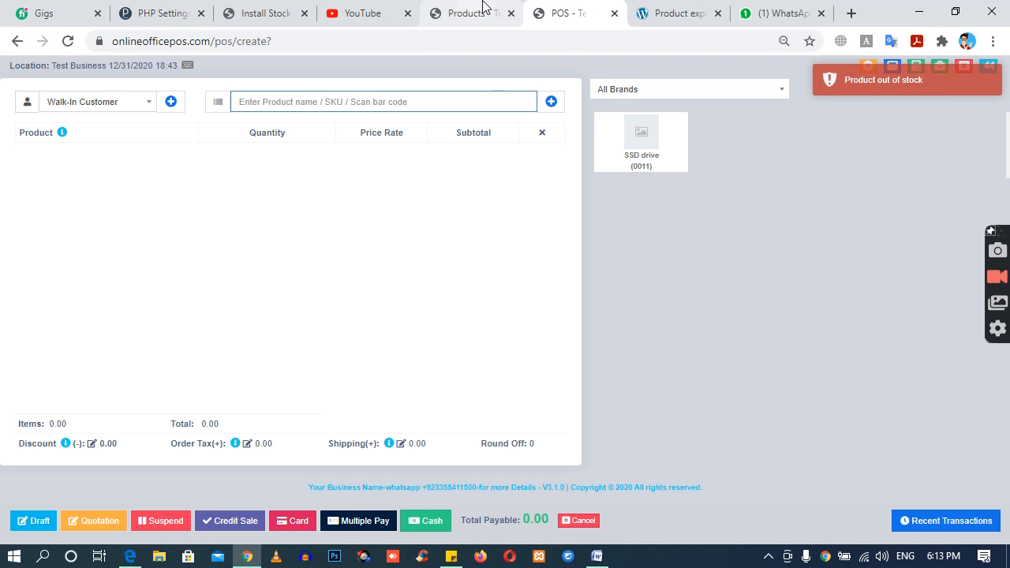
Step: Open the SSD drive for editing from the product list
left_click(483, 11)
scroll(426, 372, "down", 3)
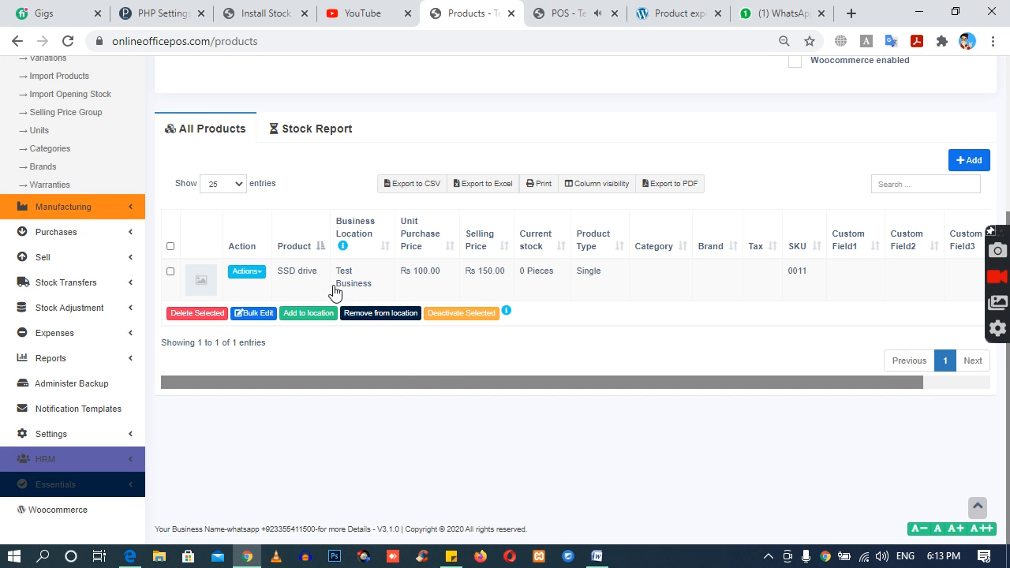
left_click(260, 272)
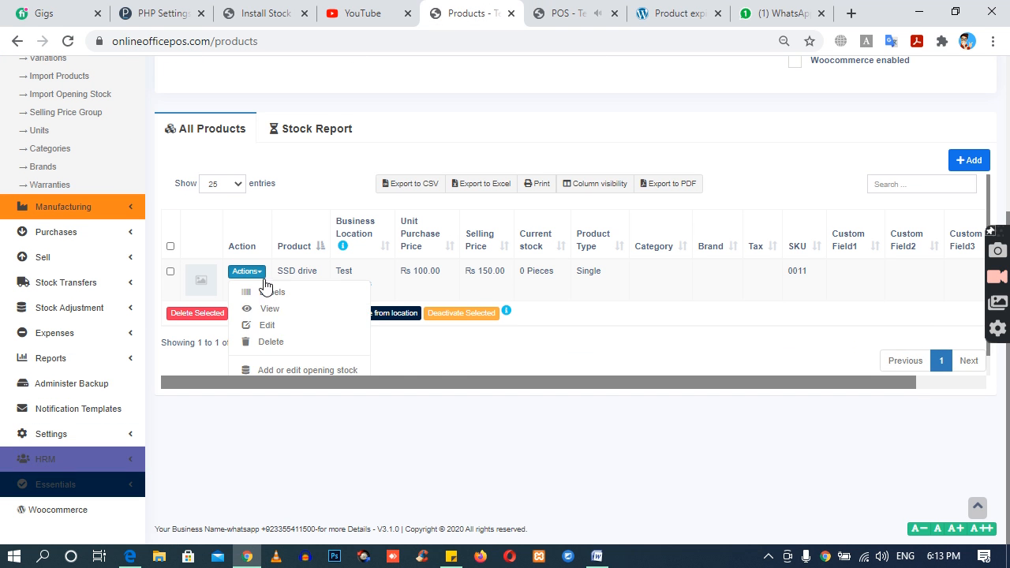
left_click(283, 326)
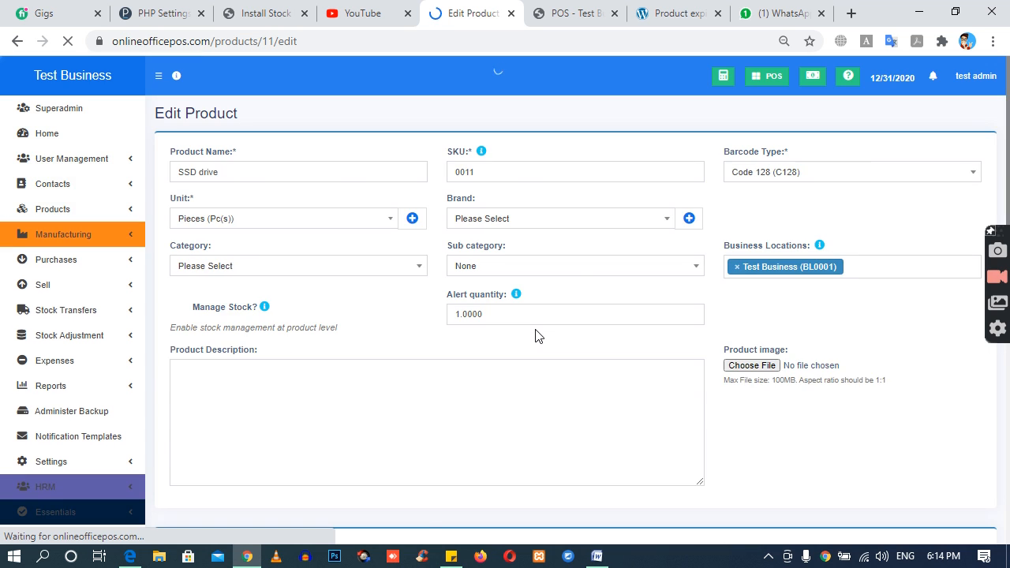
Step: Mark the SSD drive as not for selling and save the product update
scroll(535, 335, "down", 8)
scroll(537, 336, "down", 2)
scroll(479, 256, "up", 5)
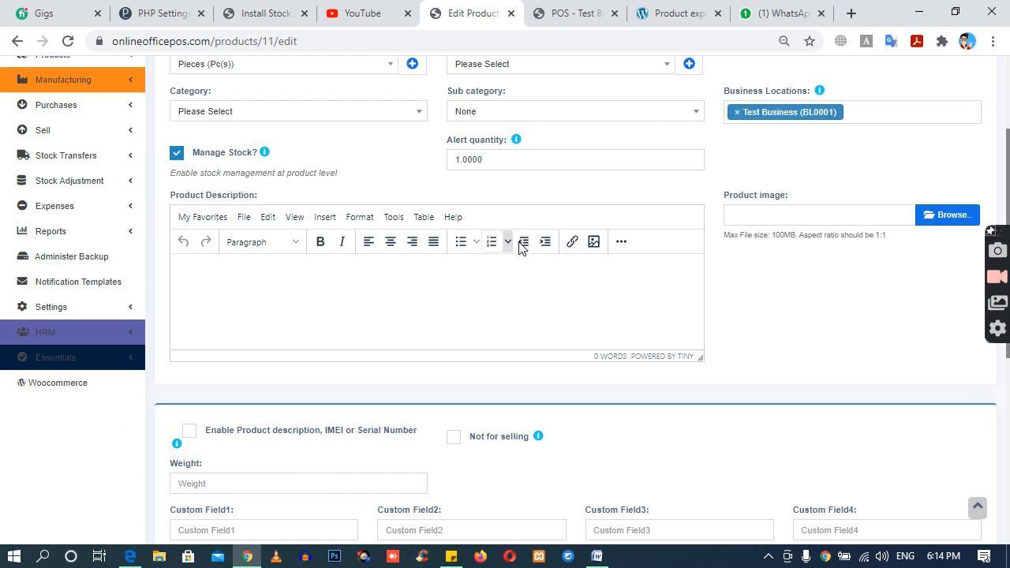
left_click(454, 436)
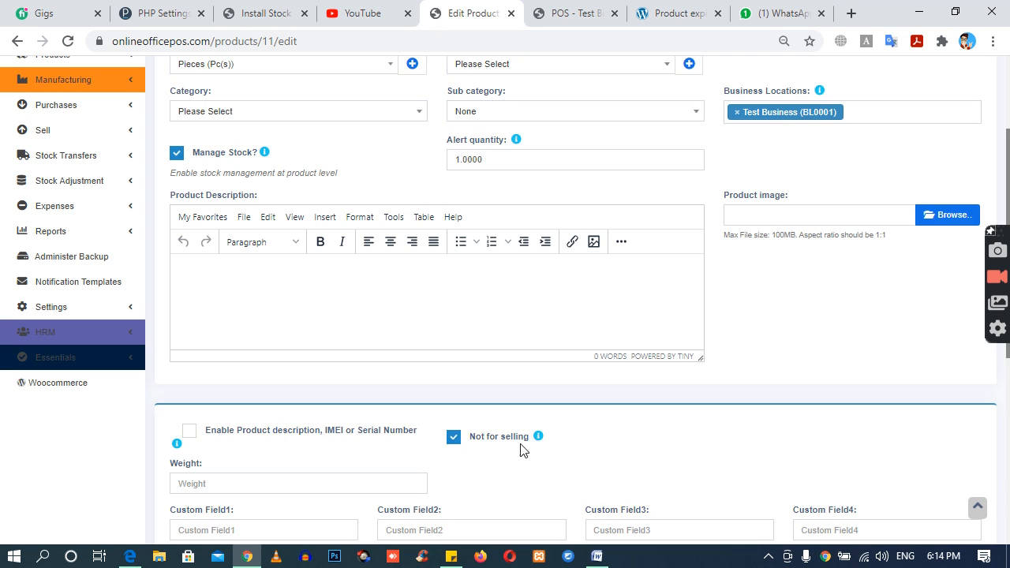
scroll(552, 441, "down", 5)
left_click(705, 513)
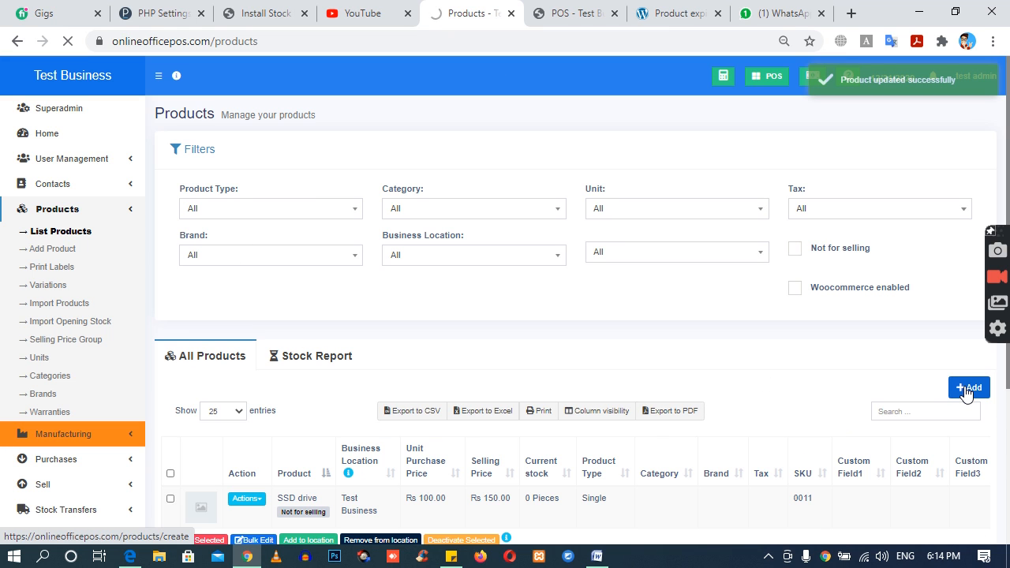
Step: Start a new product named "mother board HP" and mark it as not for selling
left_click(968, 389)
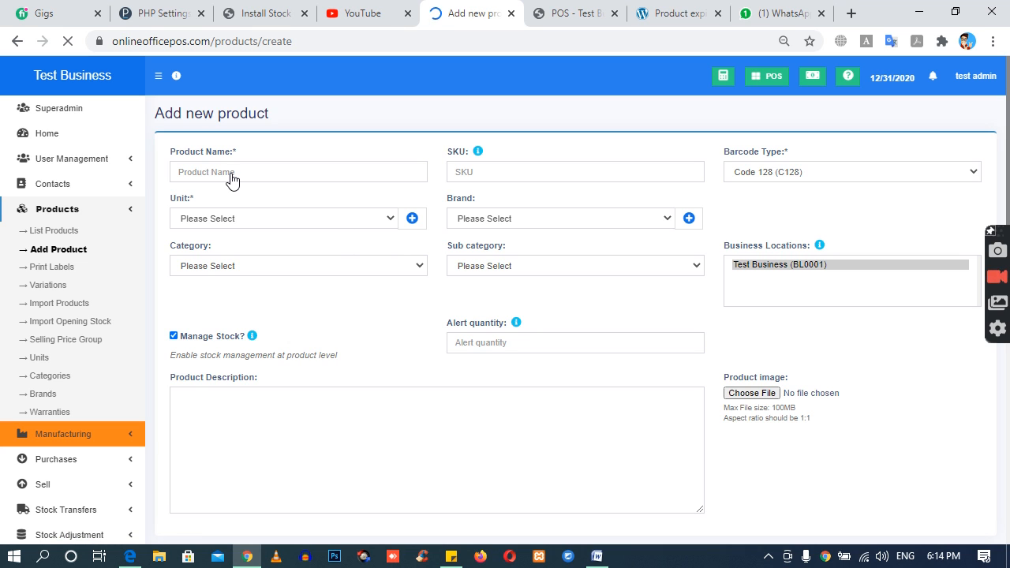
left_click(231, 172)
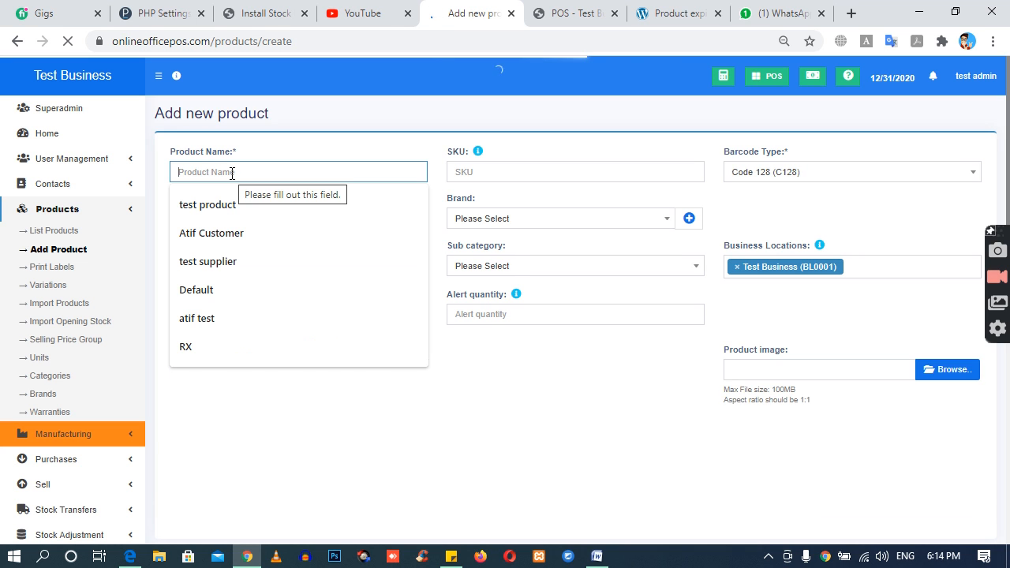
type("mother board HP")
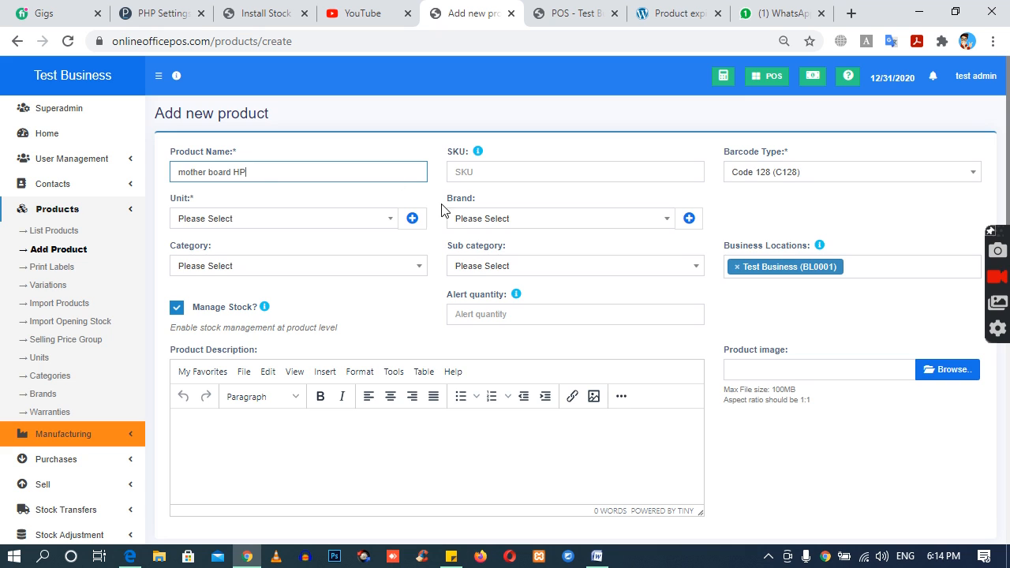
scroll(450, 216, "down", 2)
scroll(387, 246, "down", 2)
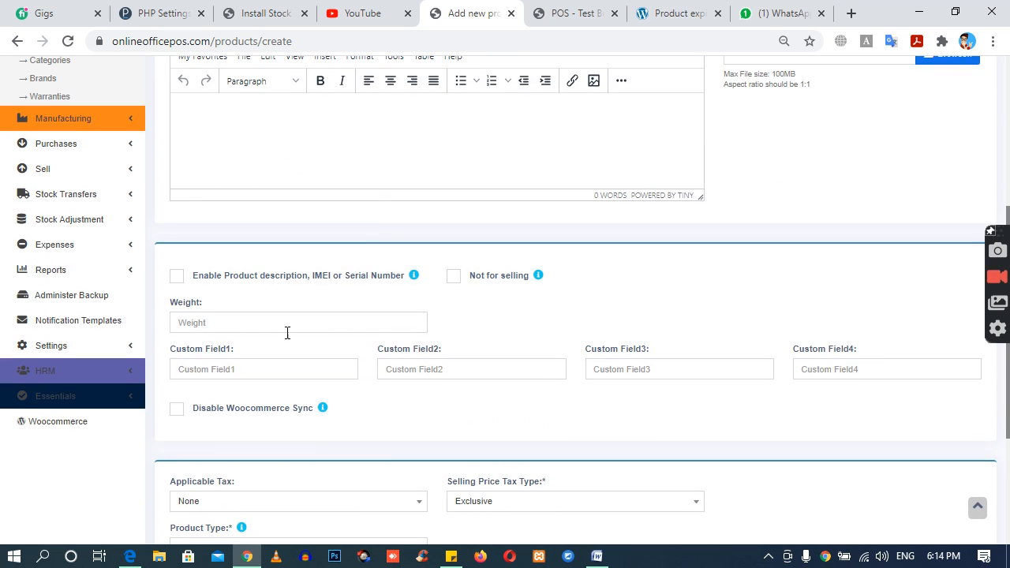
scroll(374, 388, "down", 2)
left_click(454, 118)
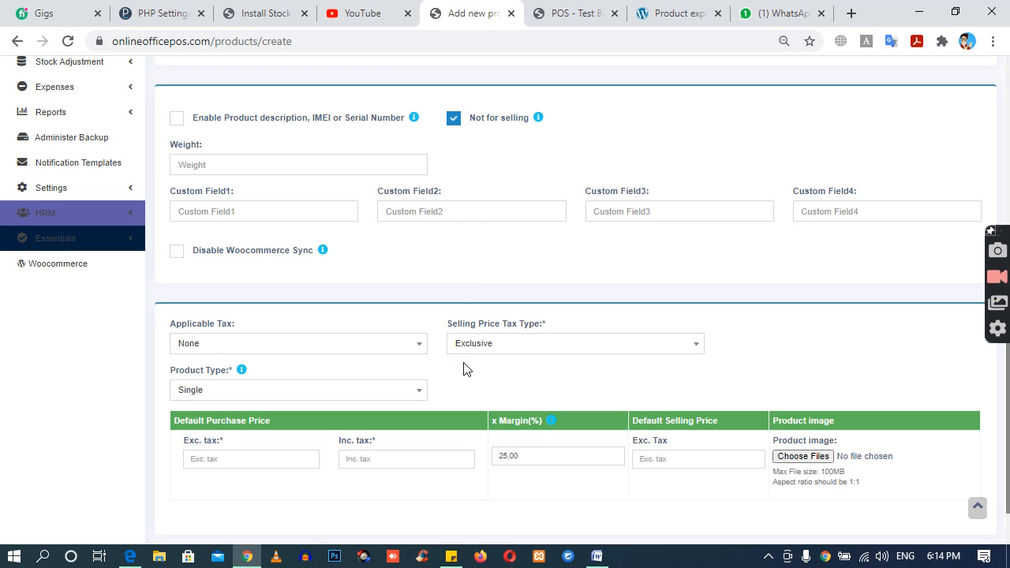
Step: Set the motherboard's default purchase price including tax to 500 and try to save the product
scroll(463, 368, "down", 1)
left_click(392, 396)
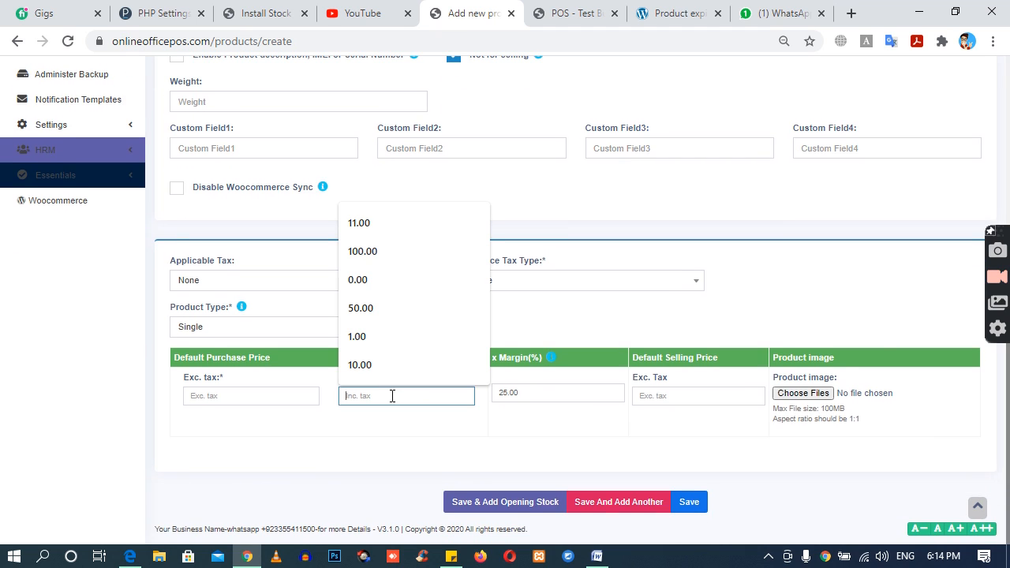
type("500")
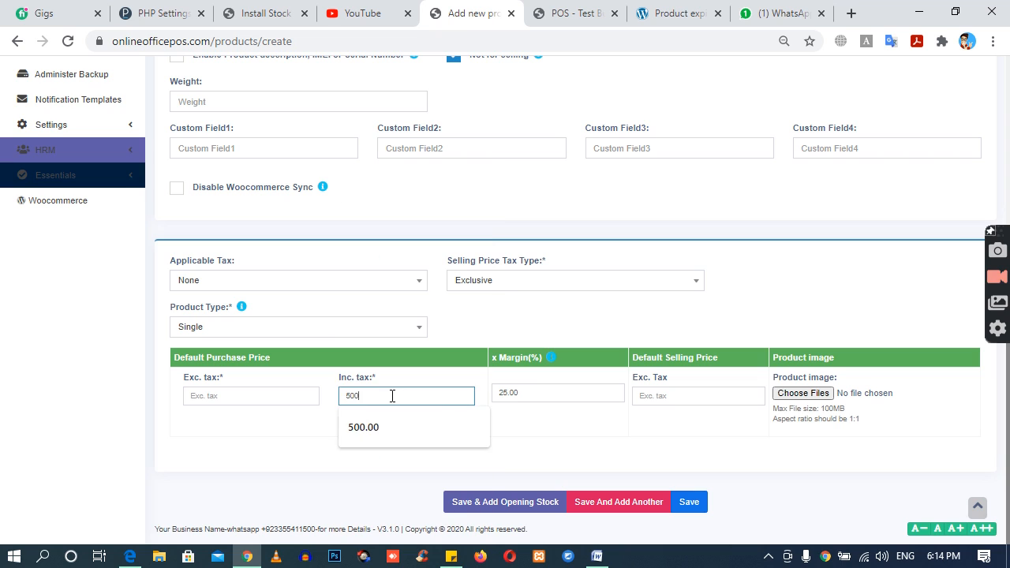
key("Tab")
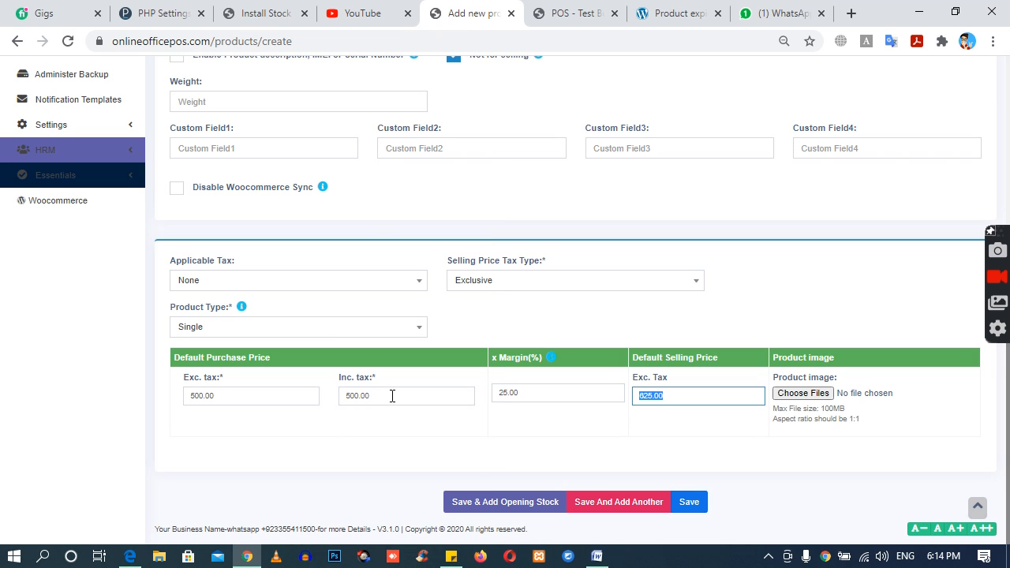
left_click(688, 505)
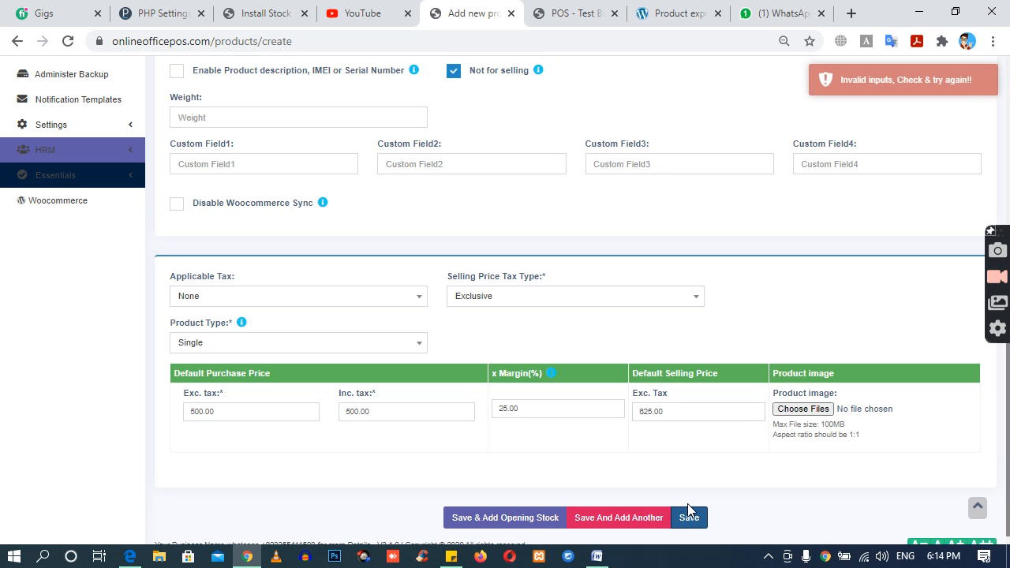
Step: Set the motherboard's unit to Pieces (Pc(s)) and save the product
scroll(608, 434, "up", 7)
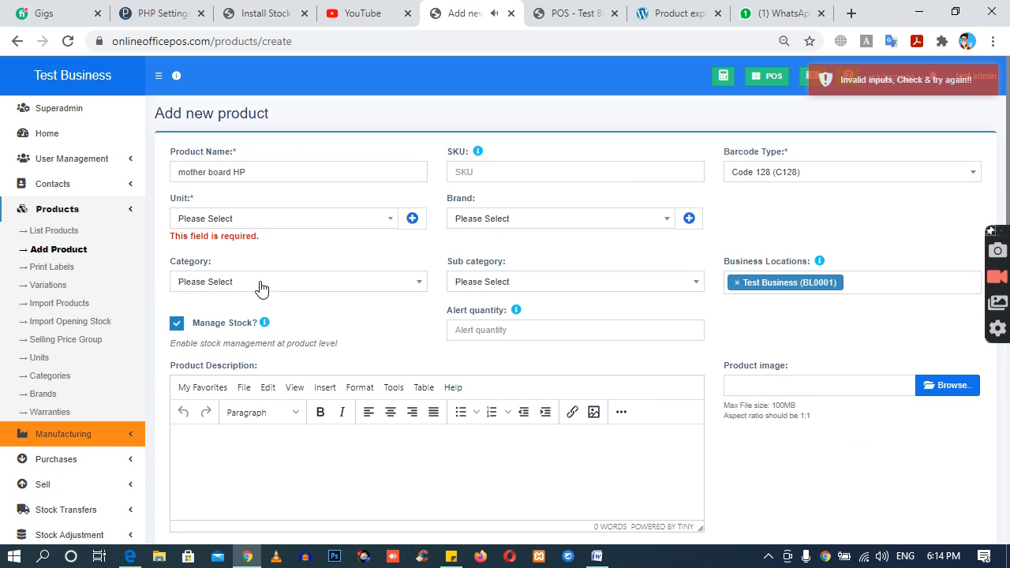
left_click(196, 218)
left_click(202, 263)
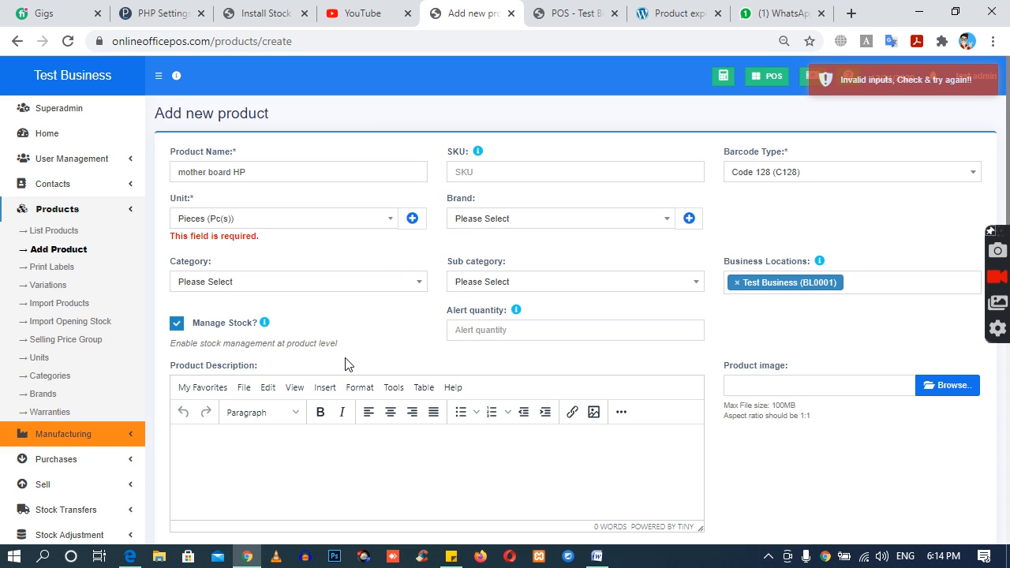
scroll(681, 451, "down", 10)
left_click(698, 506)
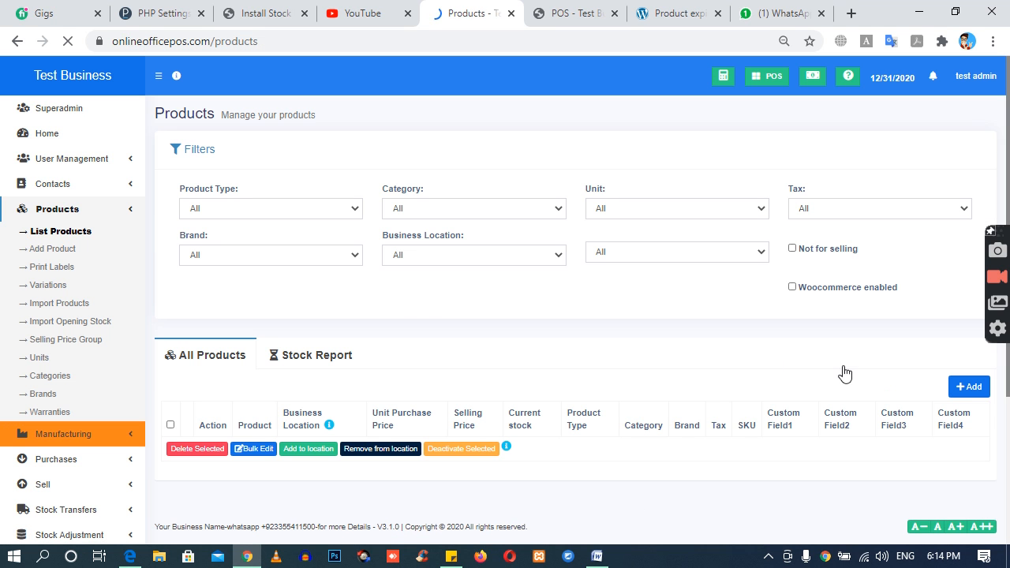
Step: Start another new product from the product list and name it "ram 4GB"
scroll(972, 392, "down", 2)
scroll(970, 386, "up", 2)
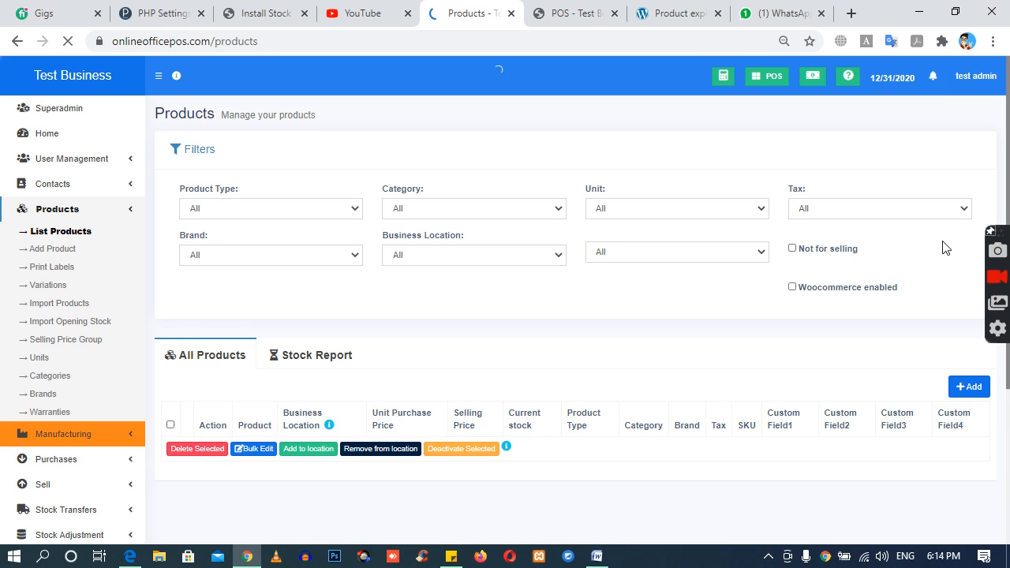
scroll(727, 381, "down", 3)
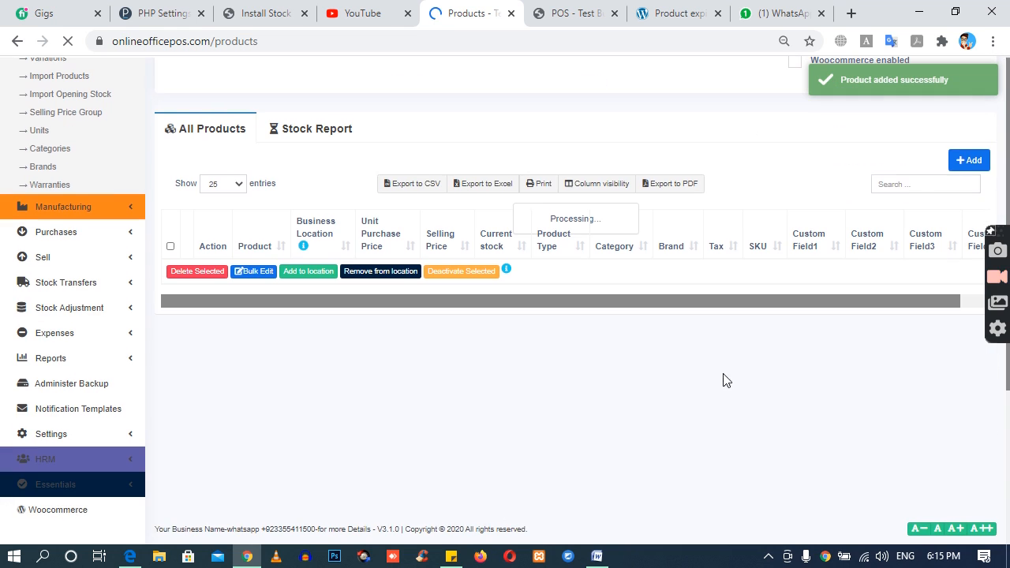
left_click(965, 162)
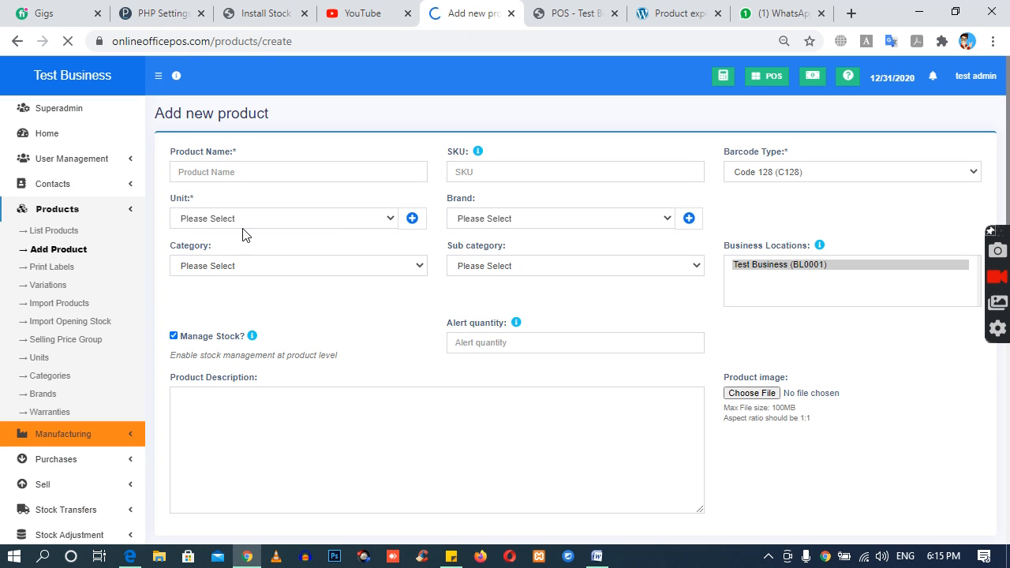
left_click(195, 173)
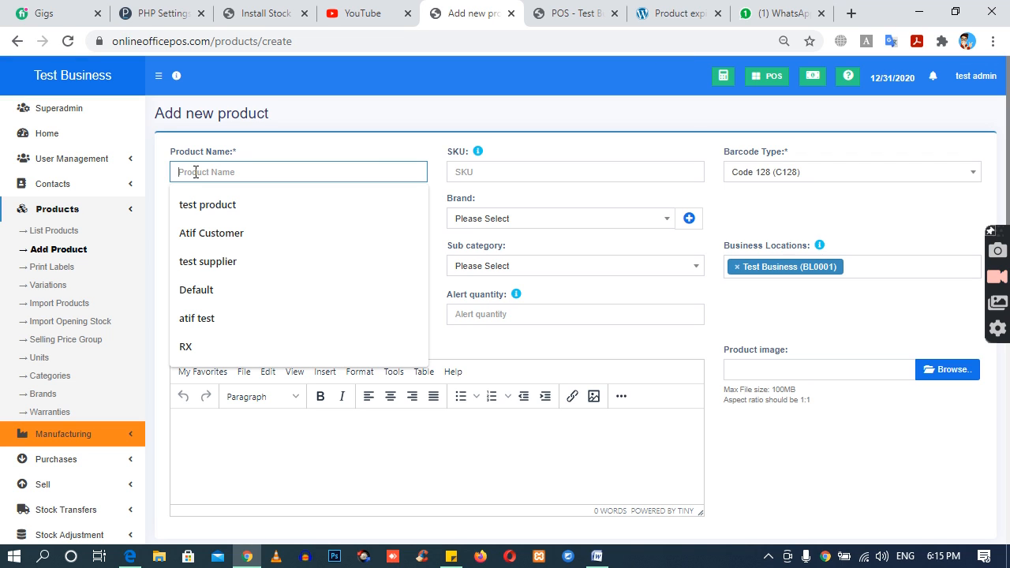
type("m")
key("BackSpace")
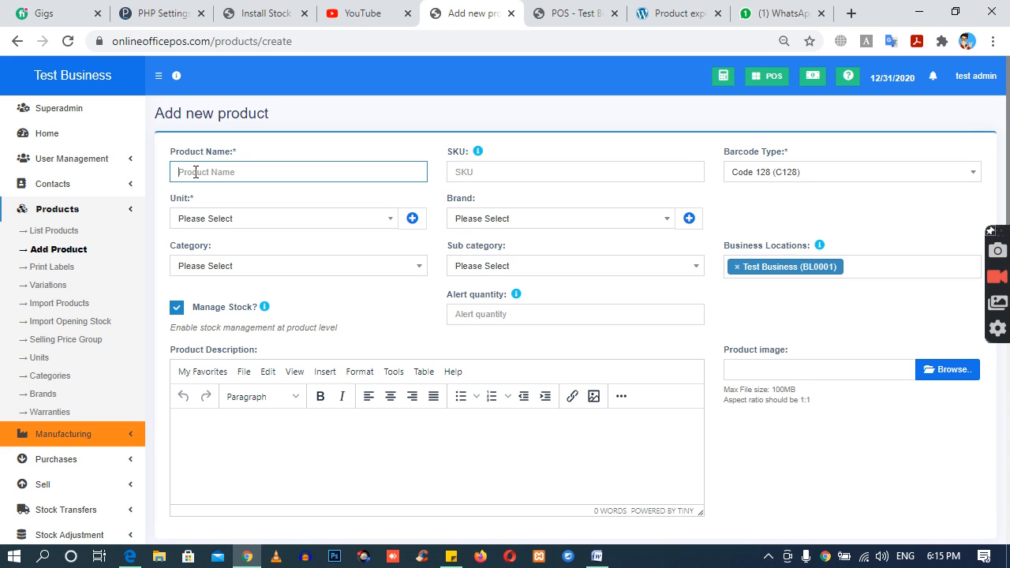
type("ram 4GB")
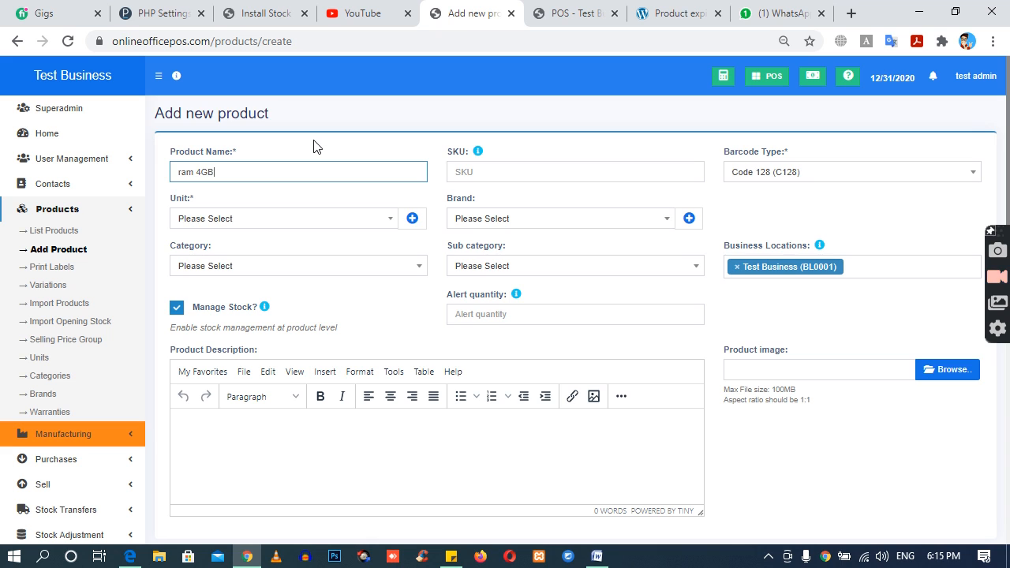
Step: Set the RAM product's unit to Pieces (Pc(s)) and its alert quantity to 1
left_click(234, 220)
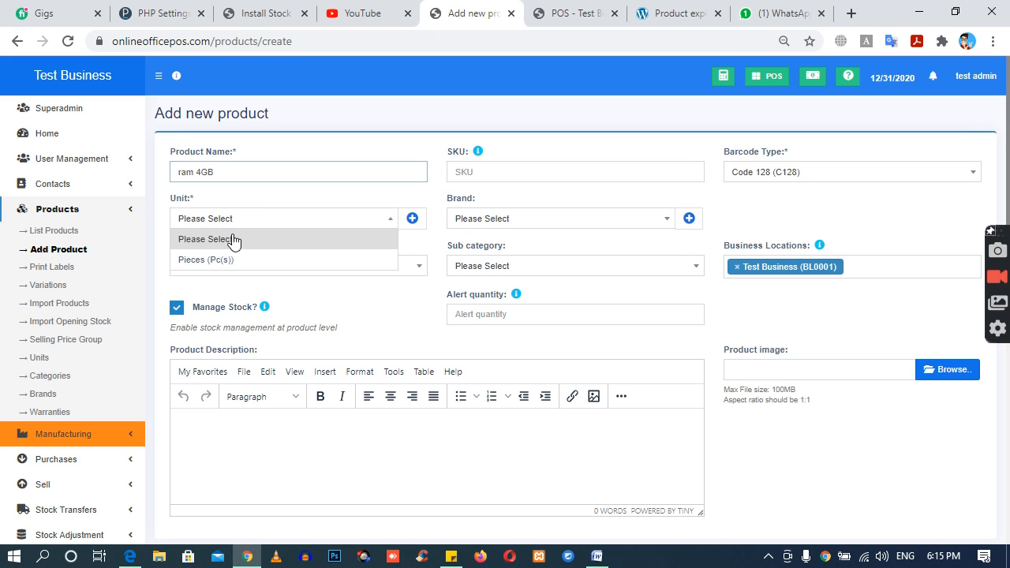
left_click(232, 260)
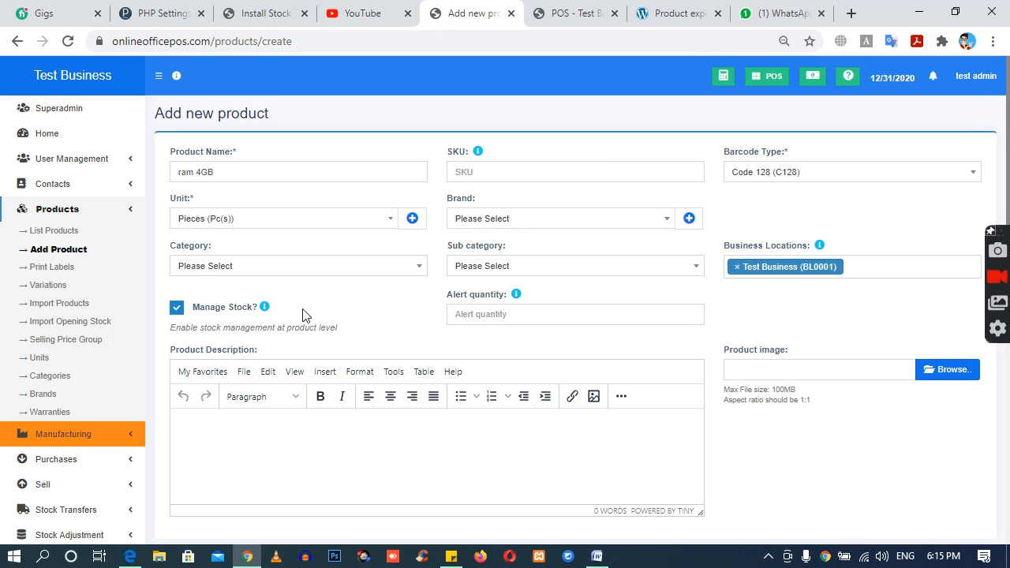
left_click(468, 313)
type("1")
Step: Set the RAM's purchase price including tax to 100 and selling price to 150, and save it with another product form opened
scroll(419, 337, "down", 5)
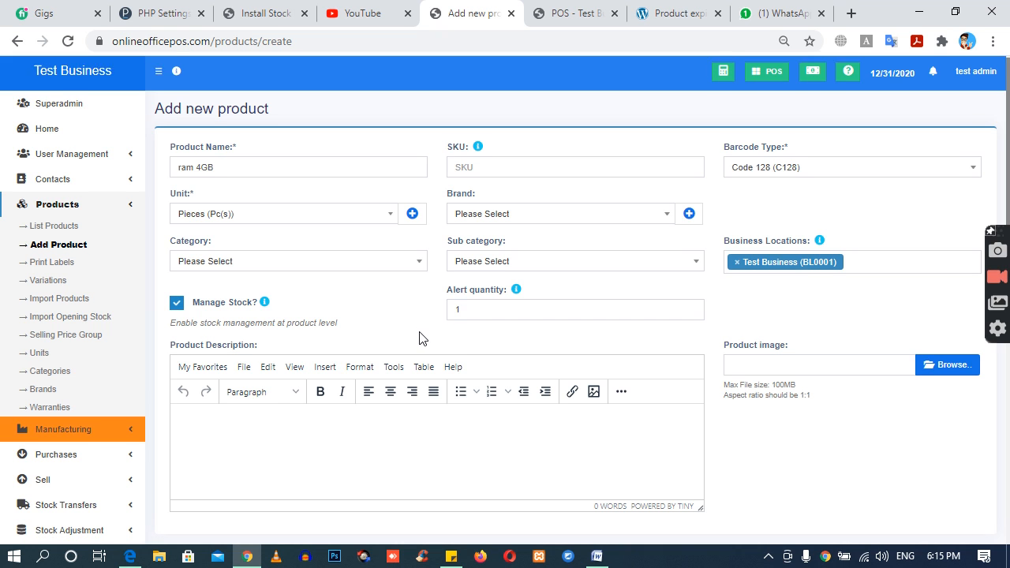
scroll(419, 339, "down", 2)
left_click(367, 401)
type("100")
key("Tab")
key("Tab")
type("150")
left_click(573, 441)
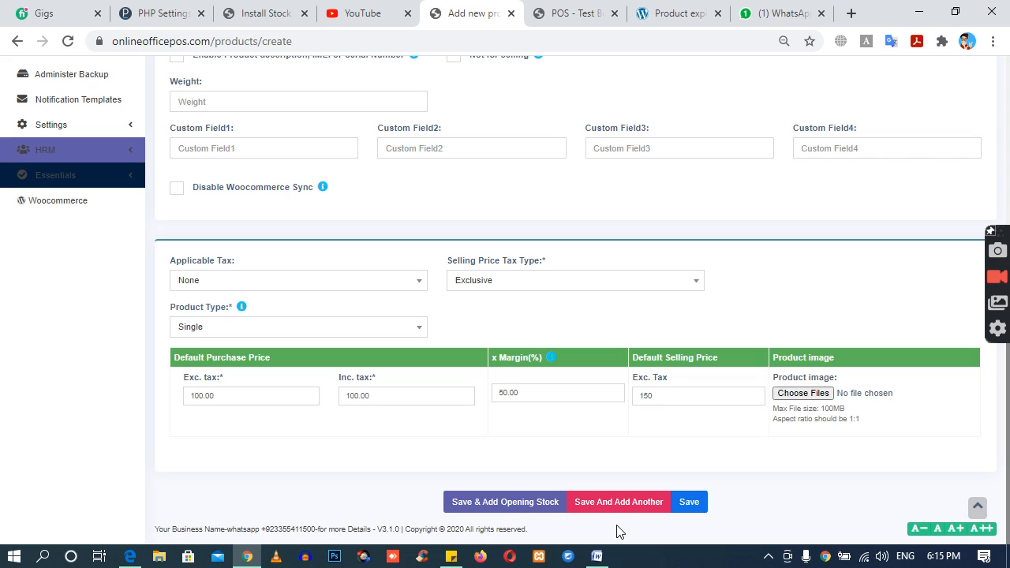
left_click(617, 506)
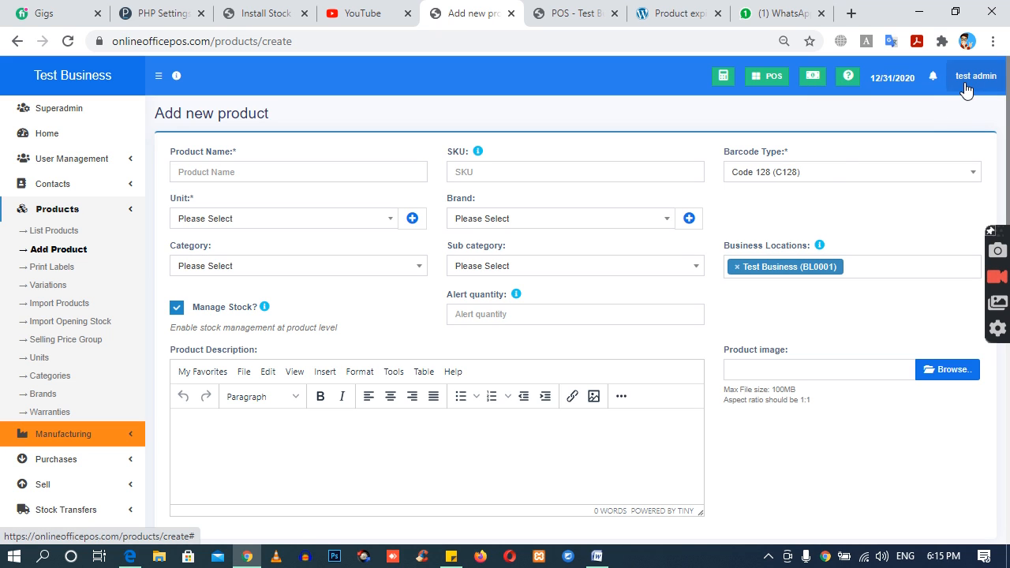
Step: Name the new product "laptop body" with an alert quantity of 1 and the unit Pieces (Pc(s))
left_click(256, 177)
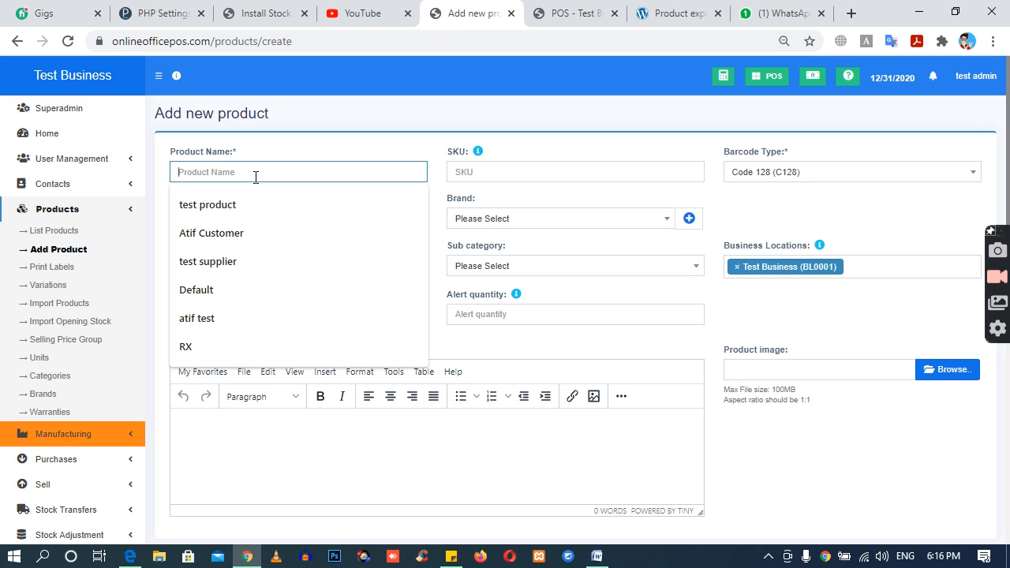
type("laptop body")
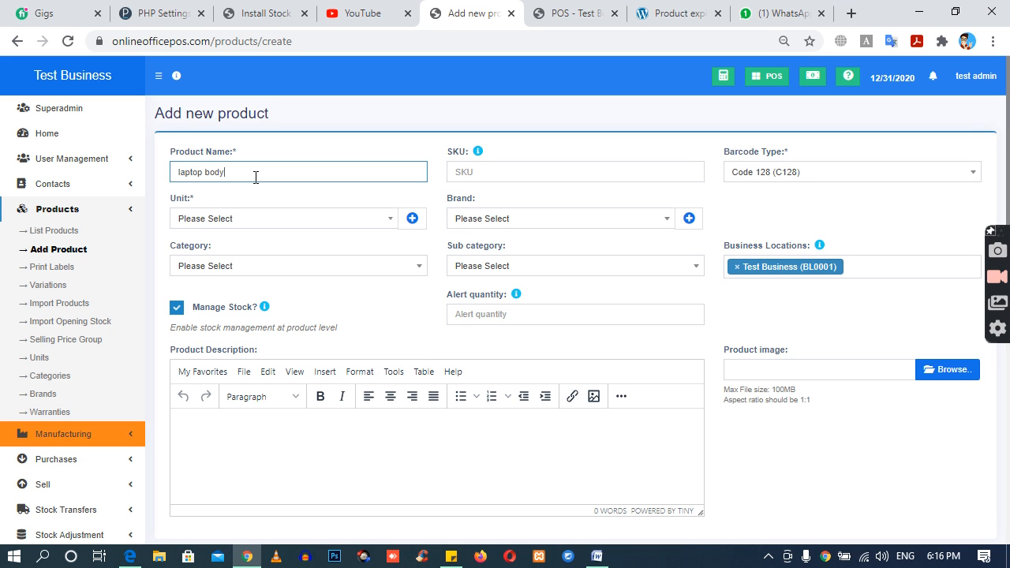
left_click(503, 313)
type("1")
left_click(224, 224)
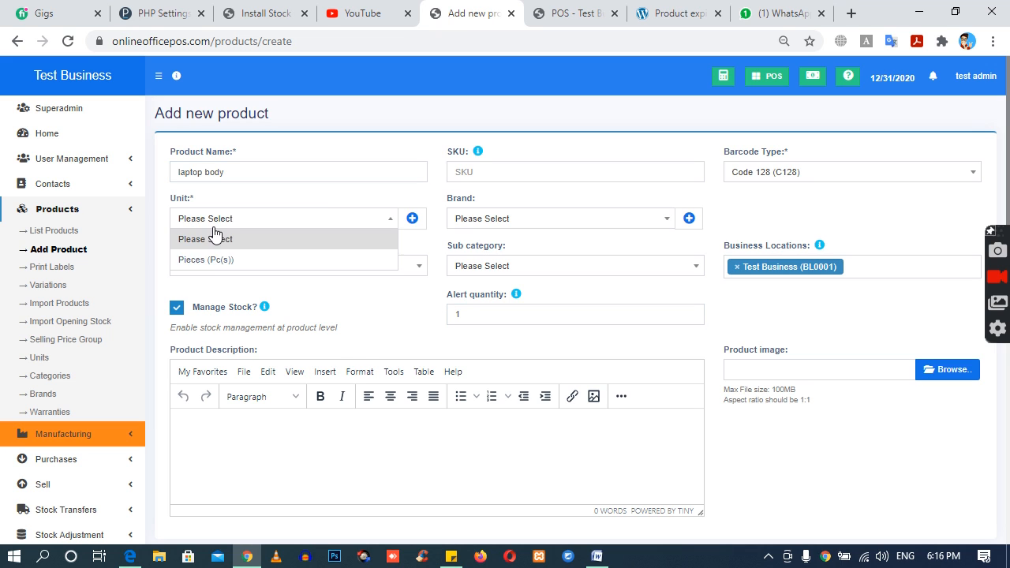
left_click(208, 260)
Step: Mark the laptop body product as not for selling
scroll(447, 329, "down", 2)
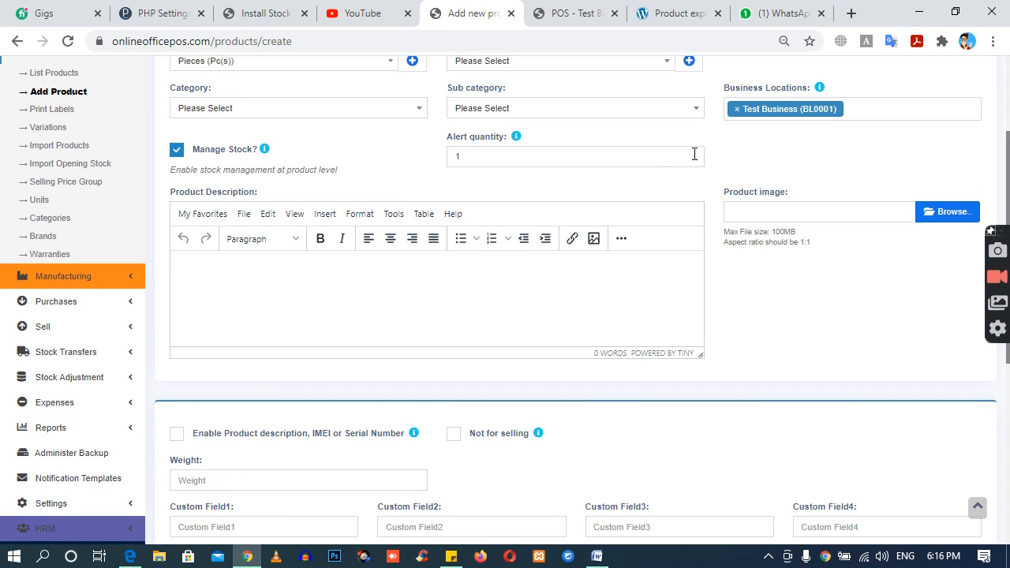
scroll(611, 267, "down", 4)
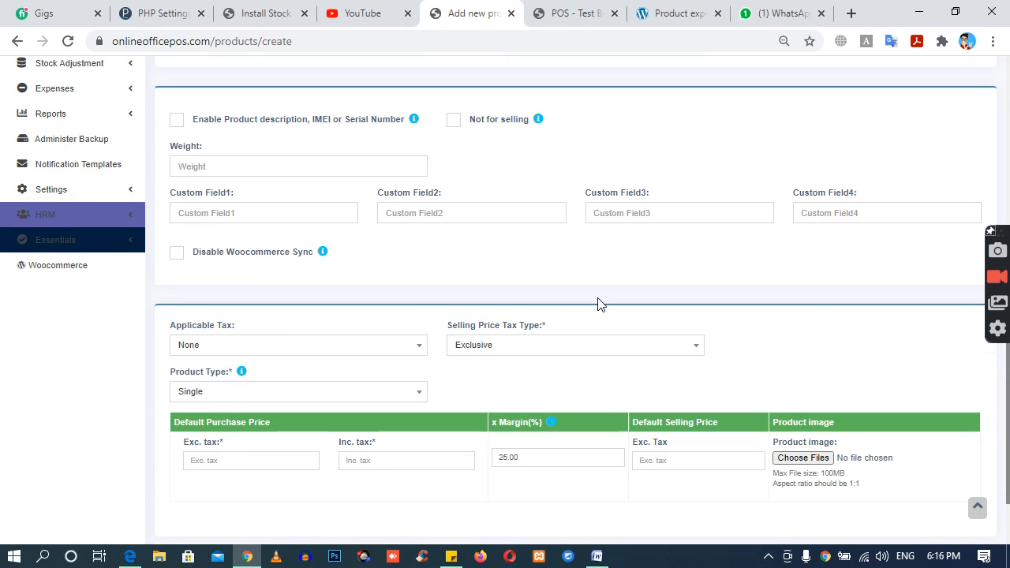
left_click(454, 120)
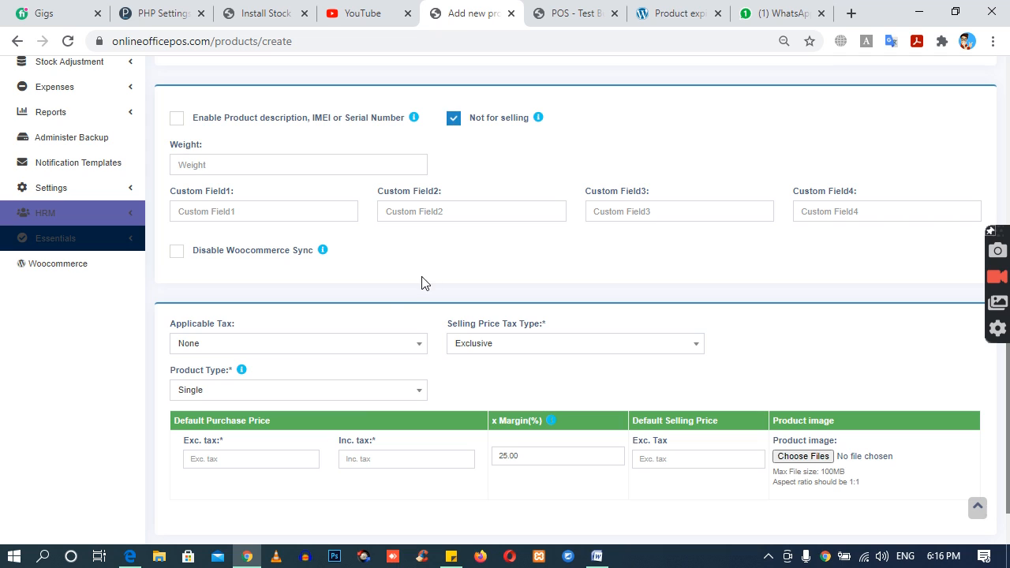
Step: Set the laptop body's default purchase price including tax to 200 and save the product
left_click(363, 455)
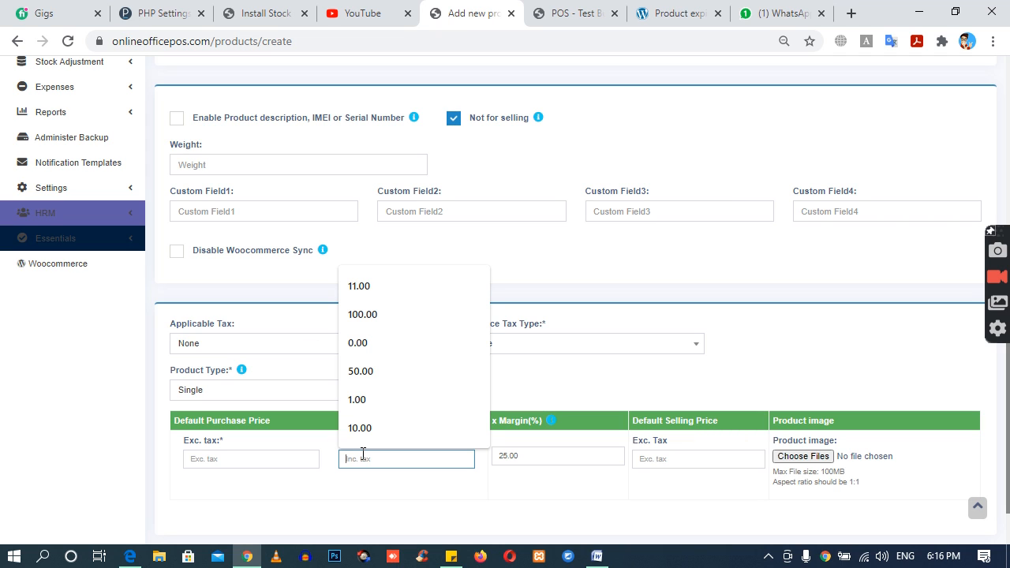
type("200")
key("Tab")
key("Tab")
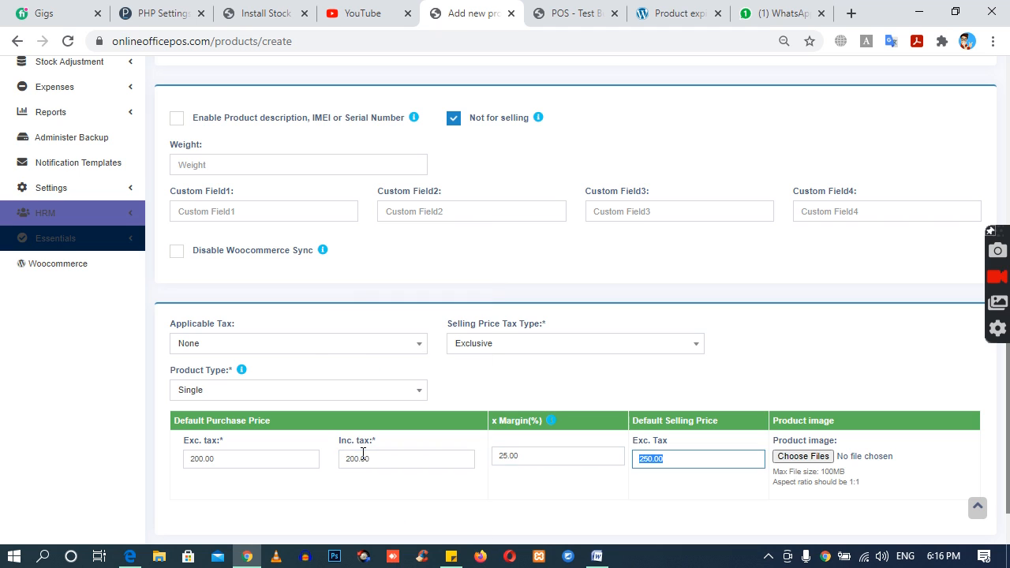
scroll(592, 503, "down", 1)
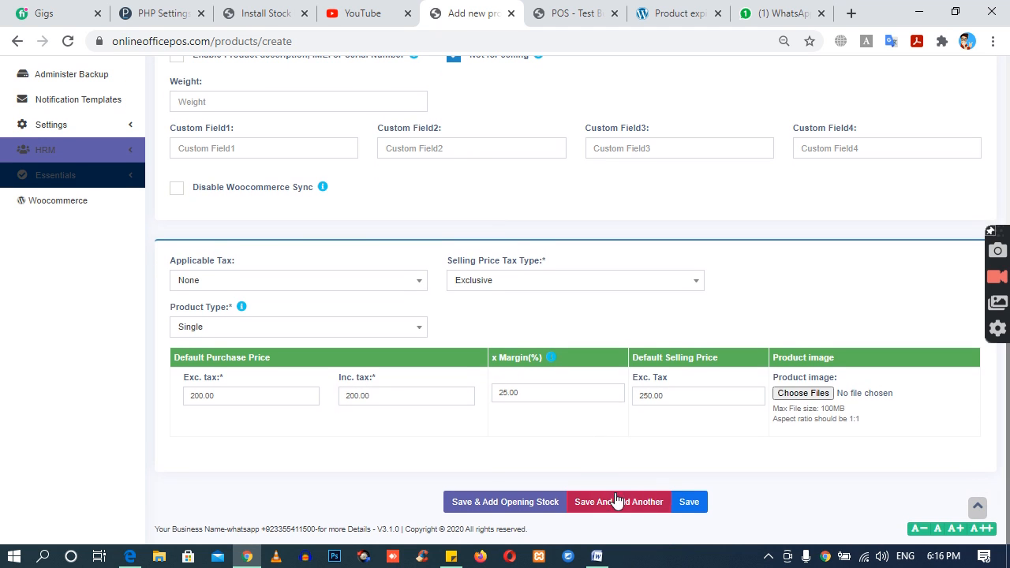
left_click(687, 509)
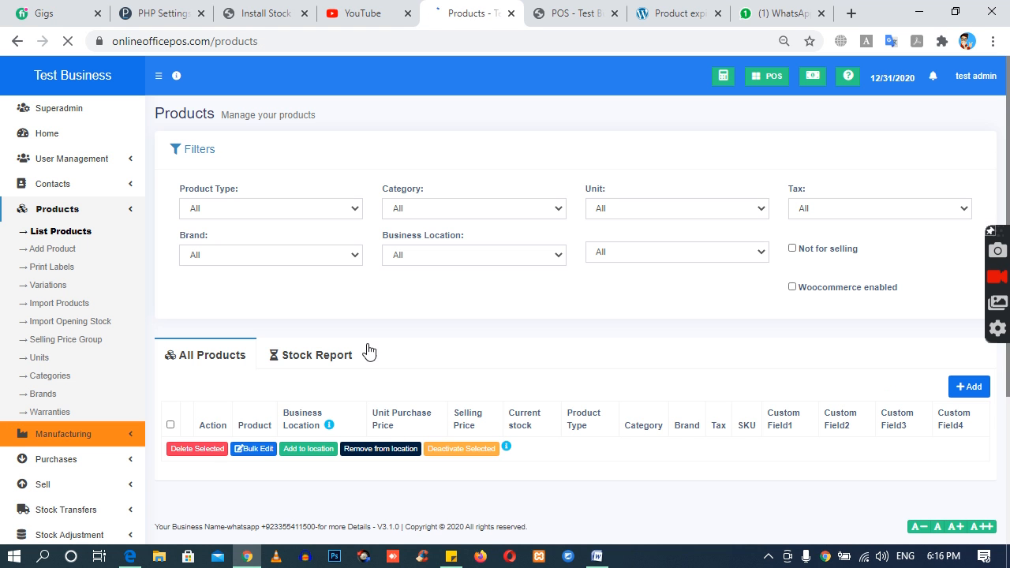
Step: Check the raw materials in the product list and open the form for adding a purchase
scroll(375, 341, "down", 3)
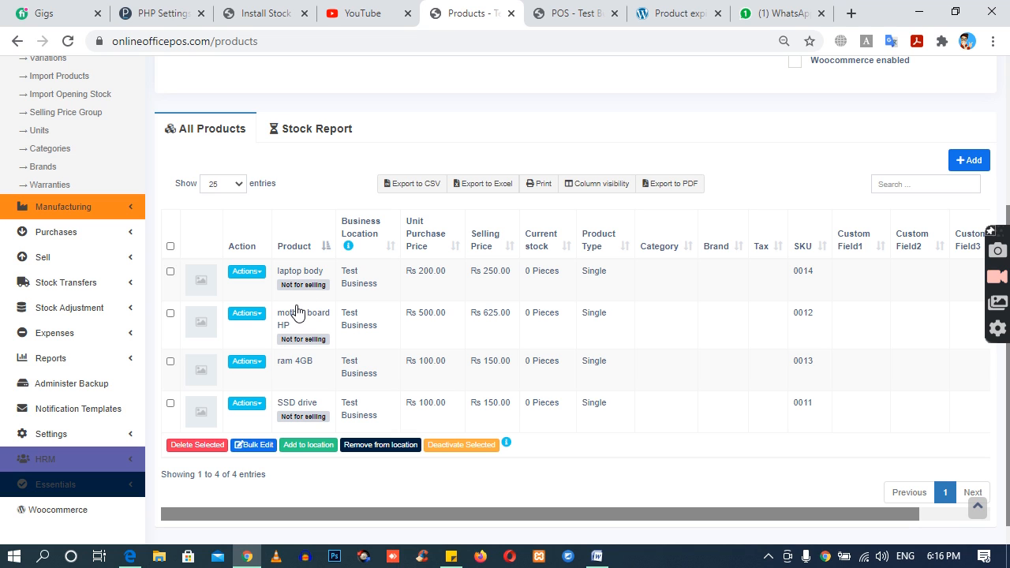
scroll(20, 207, "up", 3)
left_click(75, 210)
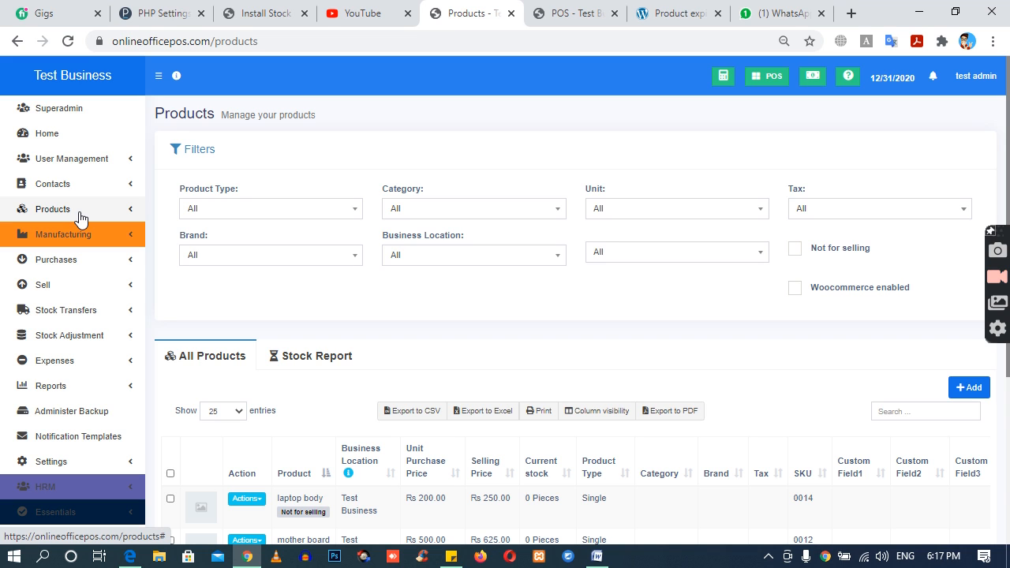
left_click(79, 261)
left_click(47, 304)
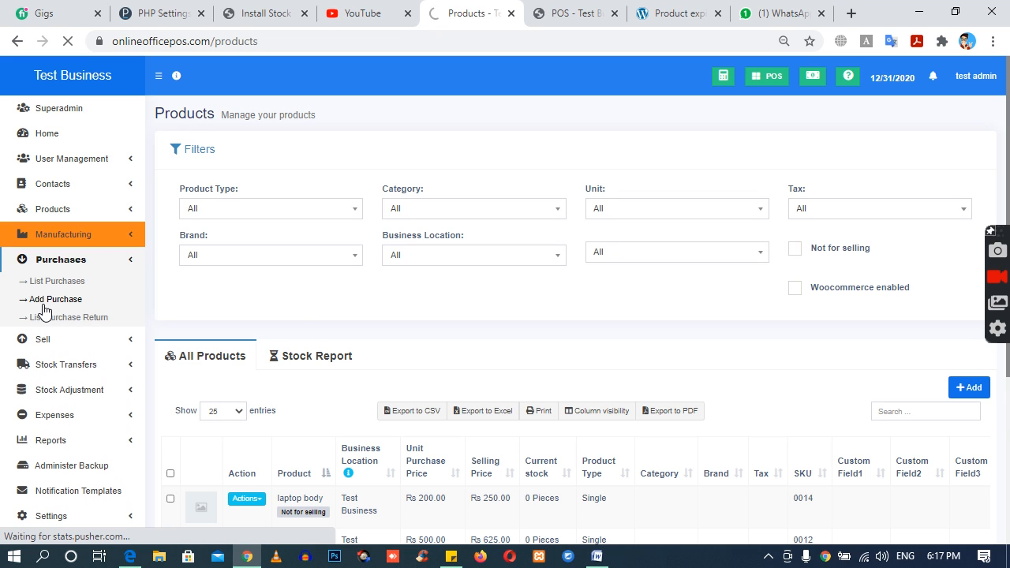
Step: Add the laptop body, mother board HP, SSD drive and ram 4GB products to the purchase
scroll(322, 313, "down", 2)
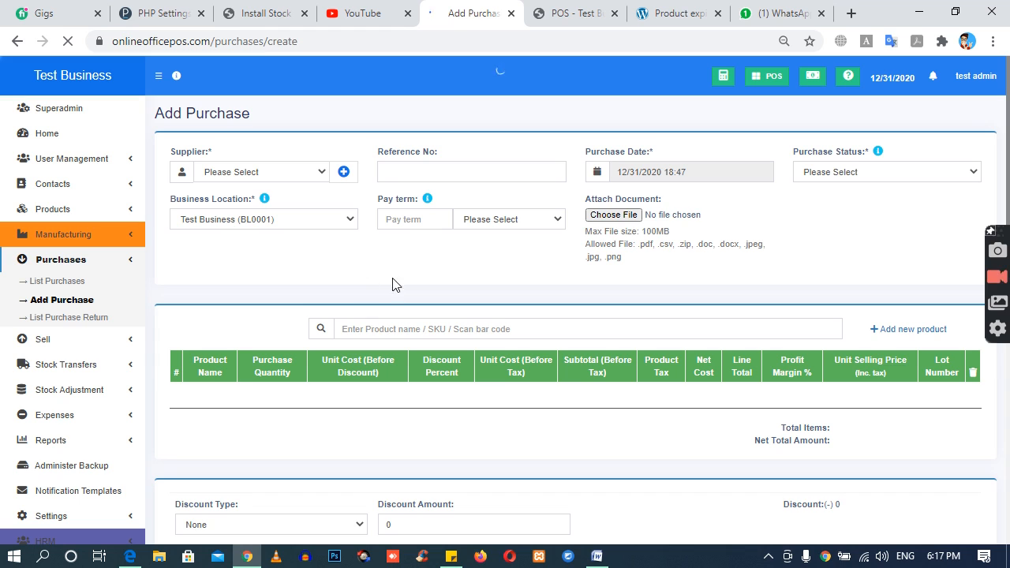
left_click(375, 332)
type("lap")
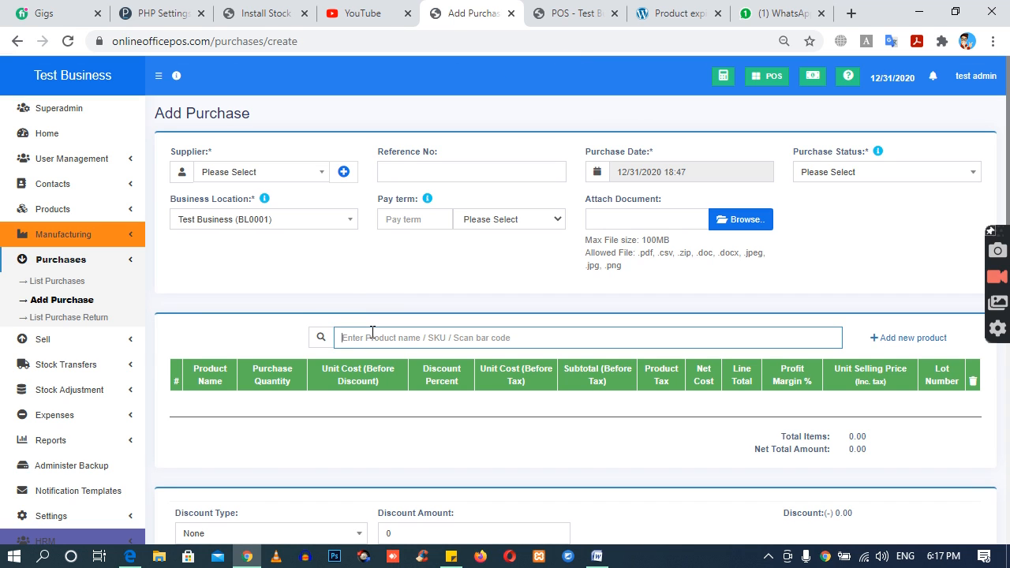
type("mother")
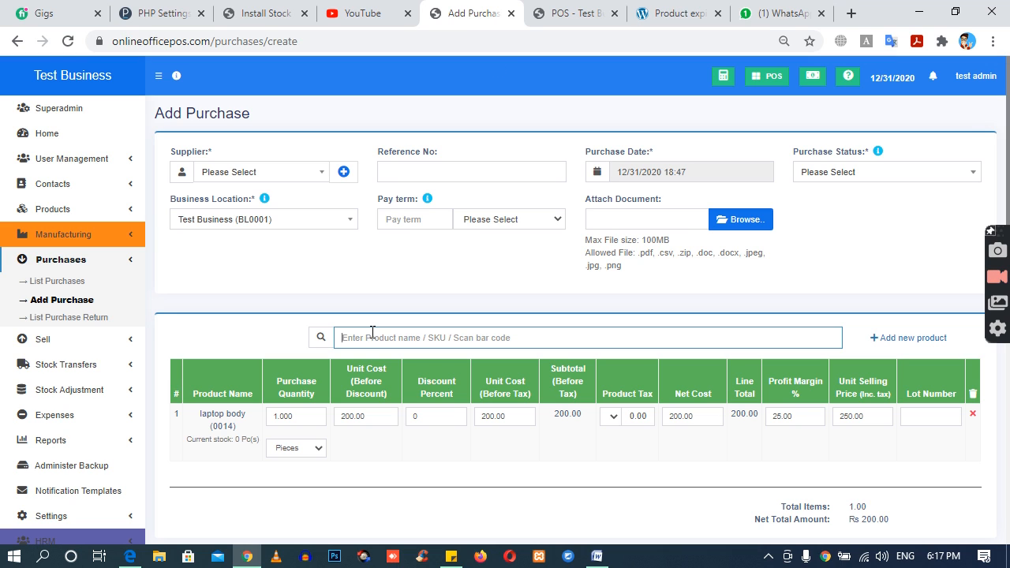
type("mo")
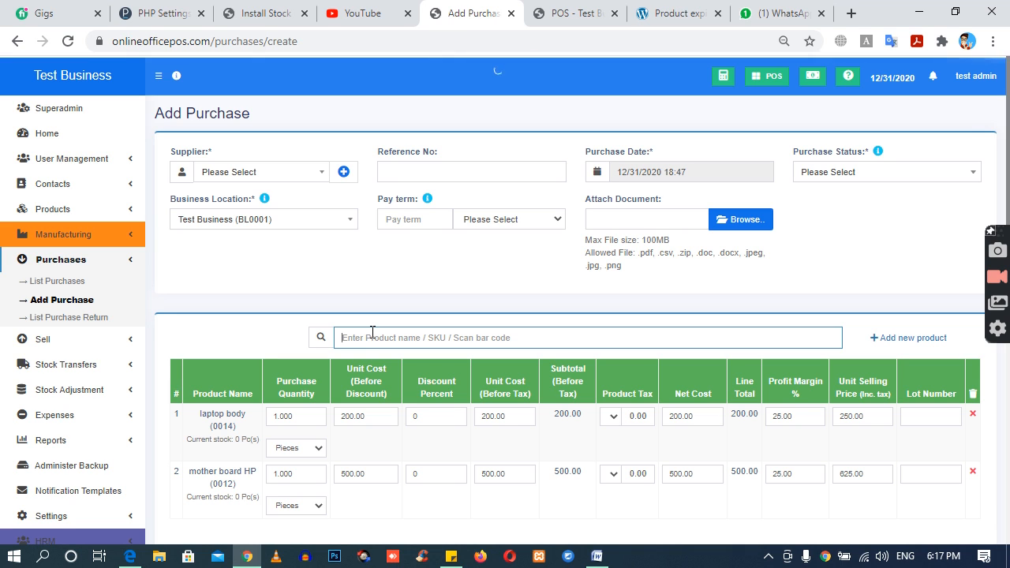
type("ram")
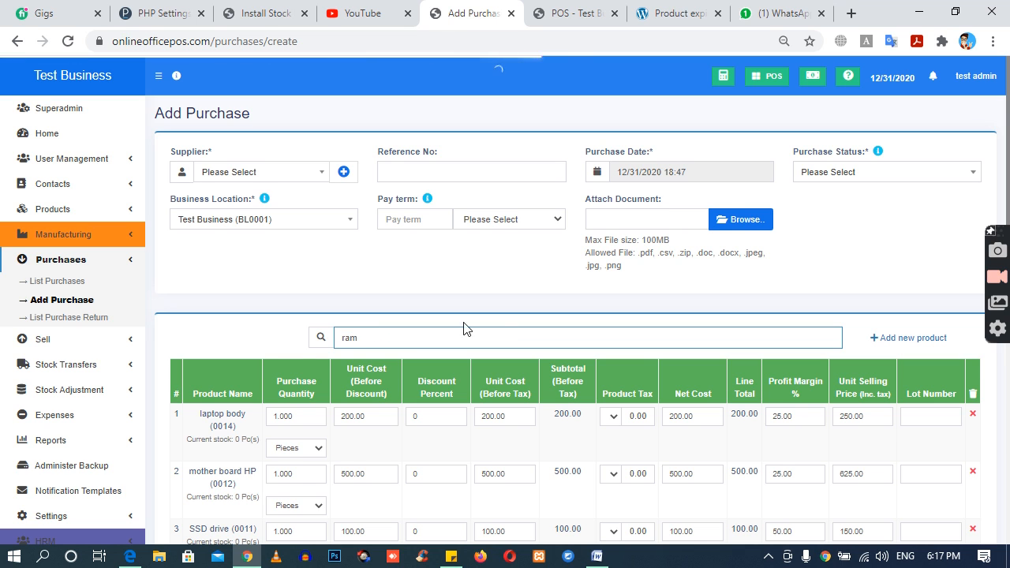
scroll(469, 333, "down", 3)
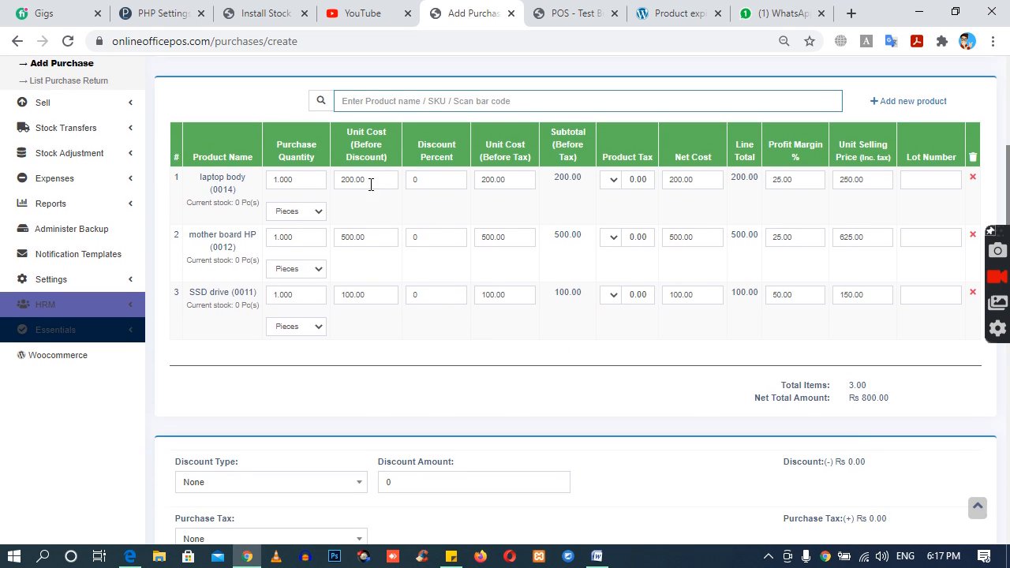
Step: Start a new supplier contact with a contact ID, the business name "supplier a" and the prefix "mr"
scroll(271, 299, "up", 3)
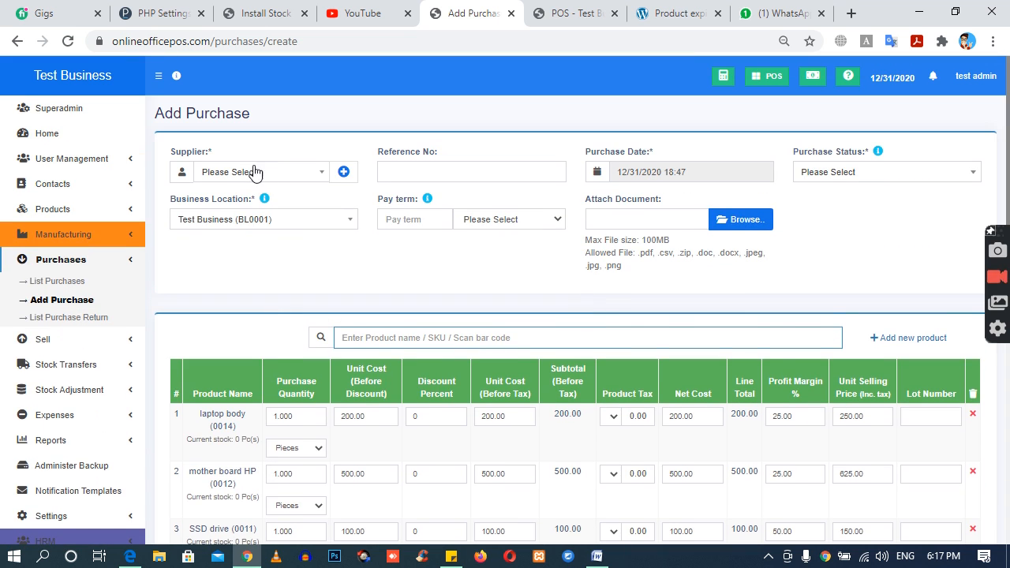
left_click(350, 174)
left_click(309, 147)
type("456")
key("Tab")
type("s")
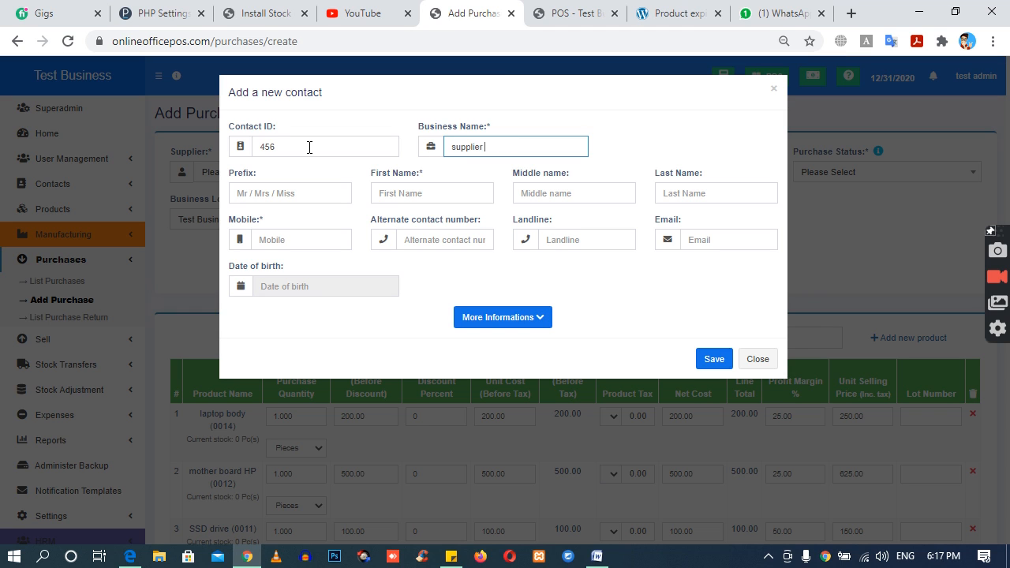
key("Tab")
type("mr")
key("Tab")
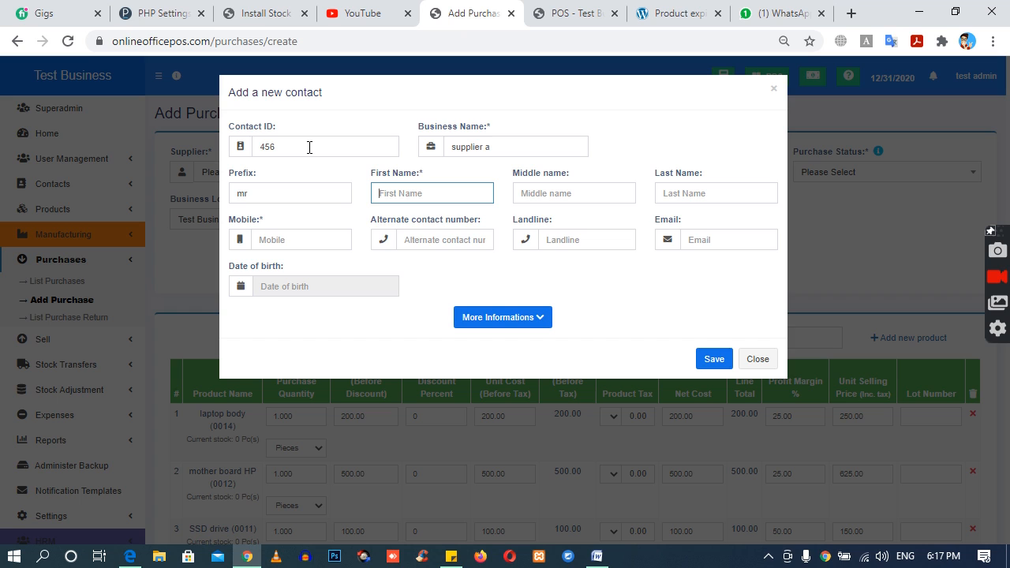
Step: Fill in the supplier's first, middle and last name and mobile number, and save the contact
type("test")
key("Tab")
type("supplier")
key("Tab")
type("name")
key("Tab")
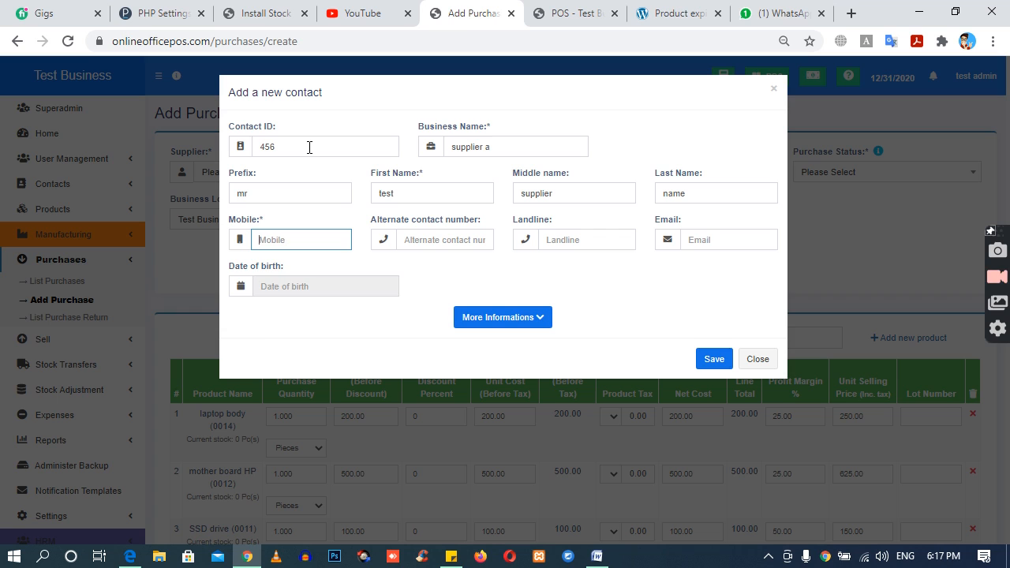
type("465465")
left_click(514, 258)
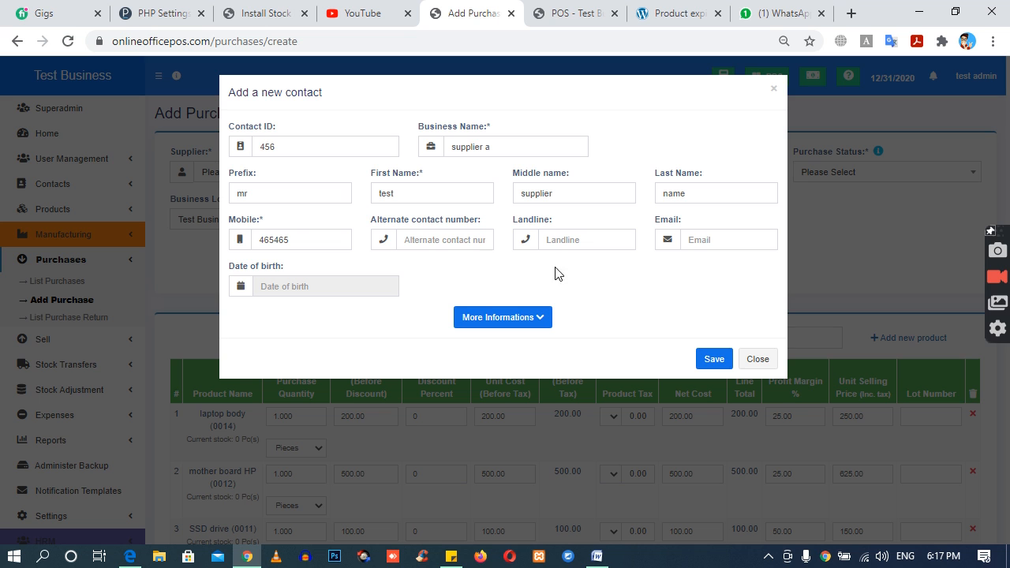
left_click(713, 365)
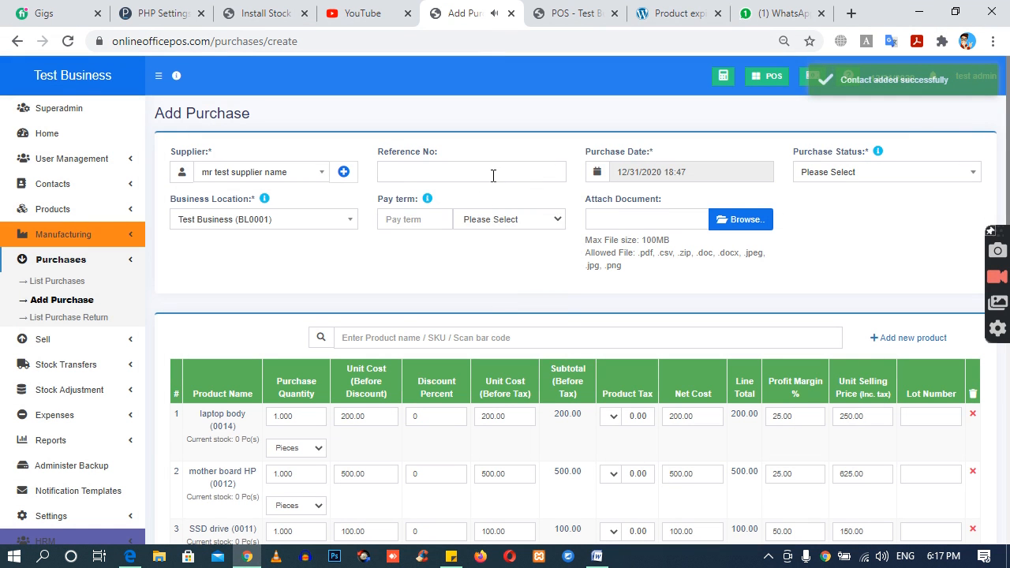
Step: Enter the purchase's reference number and set the purchase status to Received
left_click(496, 172)
type("456")
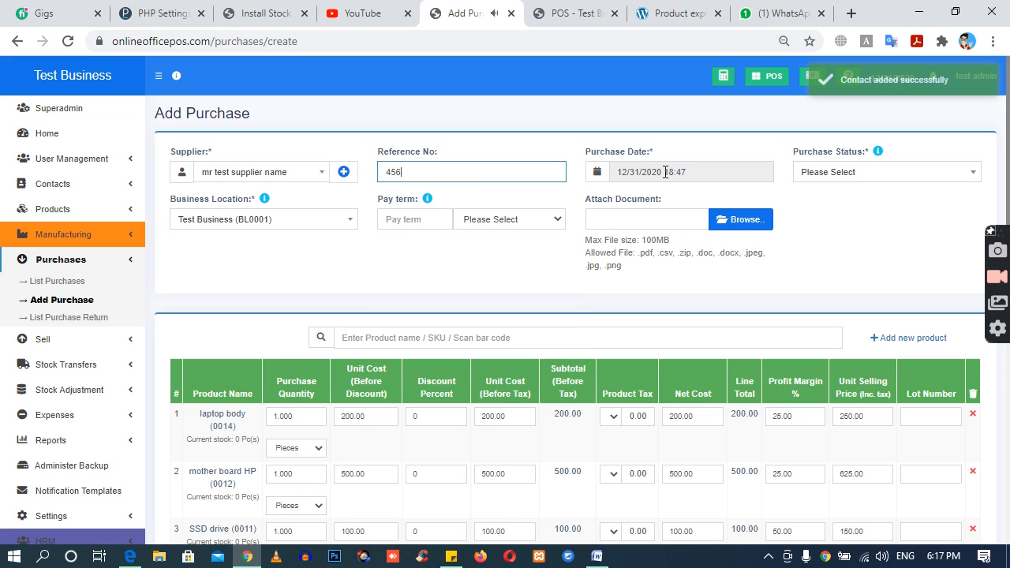
left_click(692, 175)
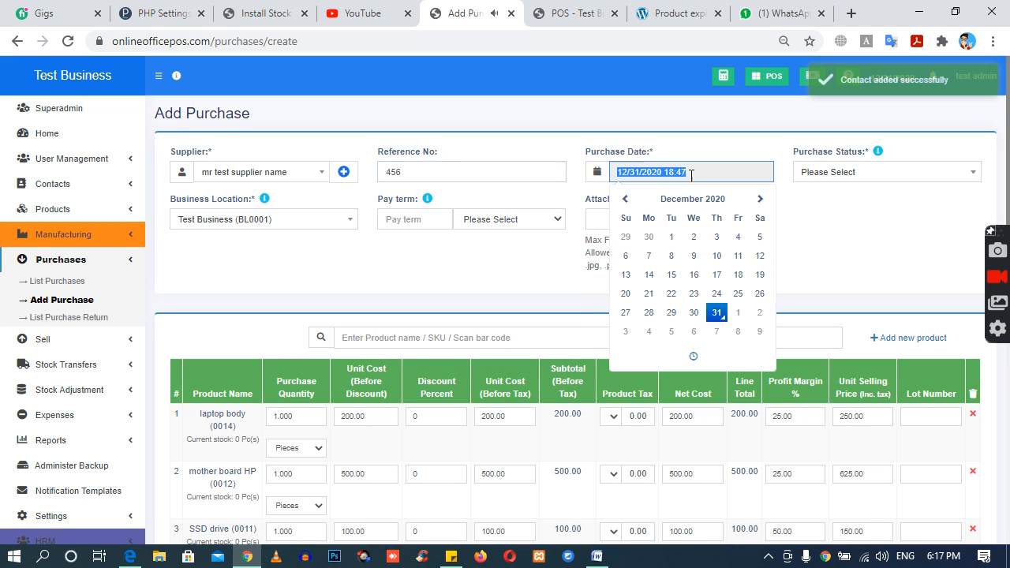
left_click(799, 179)
left_click(838, 215)
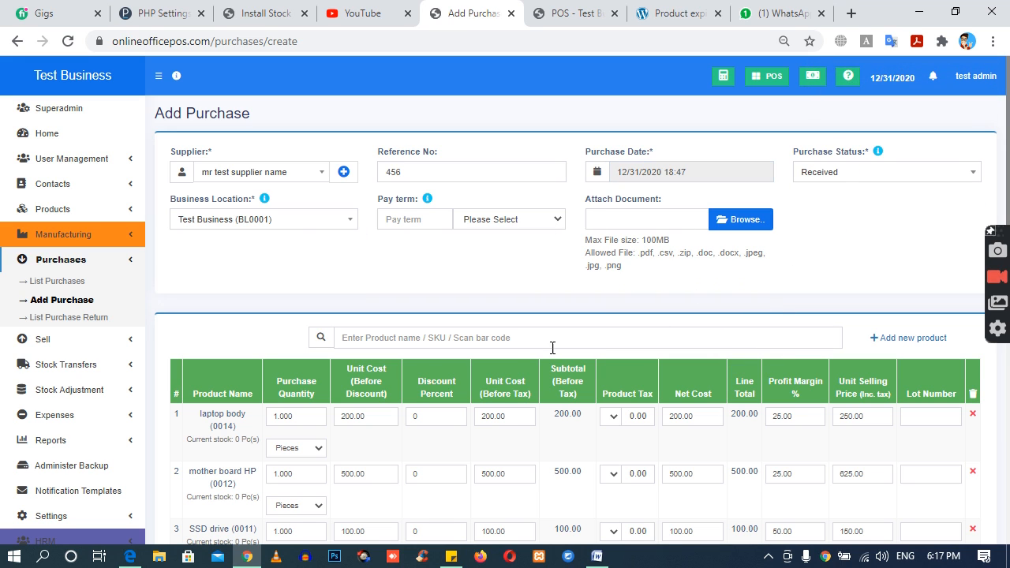
Step: Set the purchase quantities to 50 for laptop body, 40 for mother board HP, 80 for SSD drive and 60 for ram 4GB
scroll(552, 347, "down", 2)
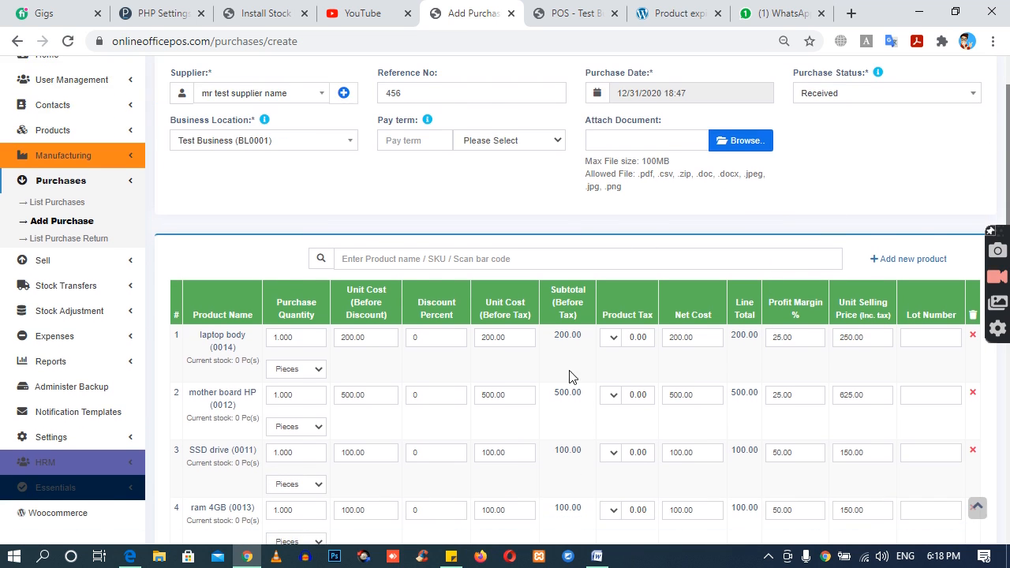
scroll(467, 384, "down", 1)
left_click_drag(278, 180, 338, 184)
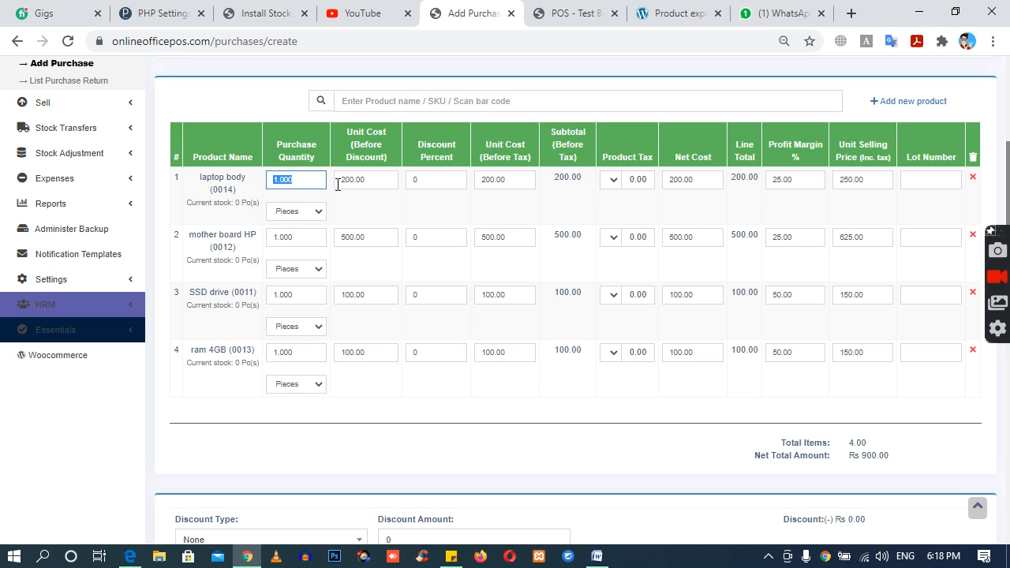
type("50")
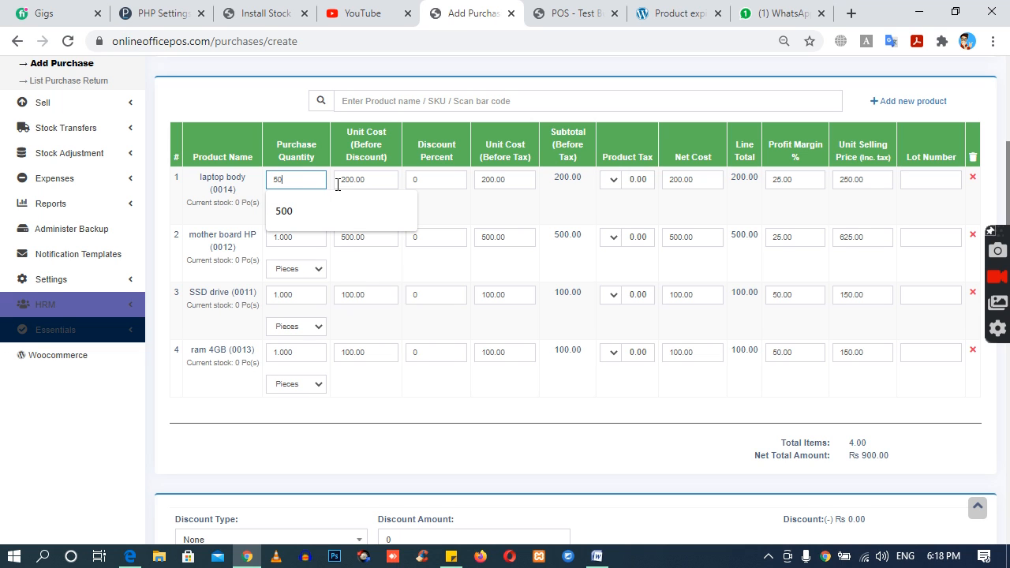
double_click(298, 238)
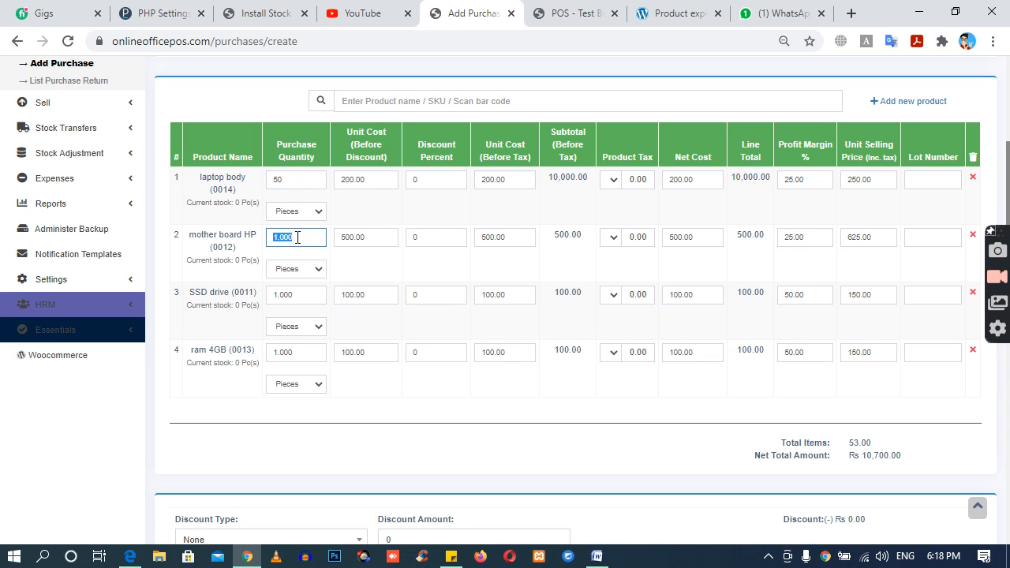
type("40")
left_click_drag(309, 294, 265, 307)
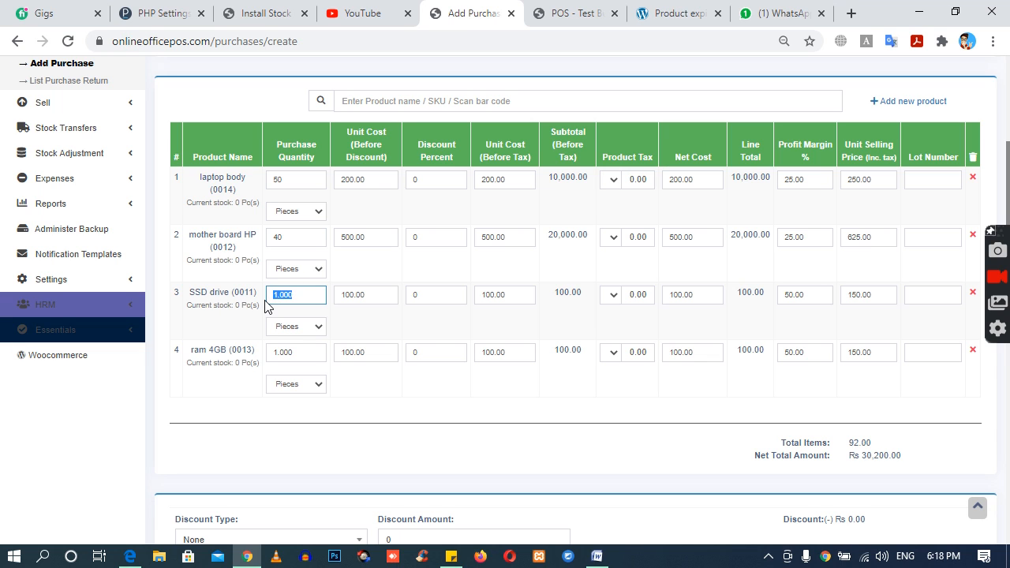
type("80")
left_click_drag(311, 361, 265, 363)
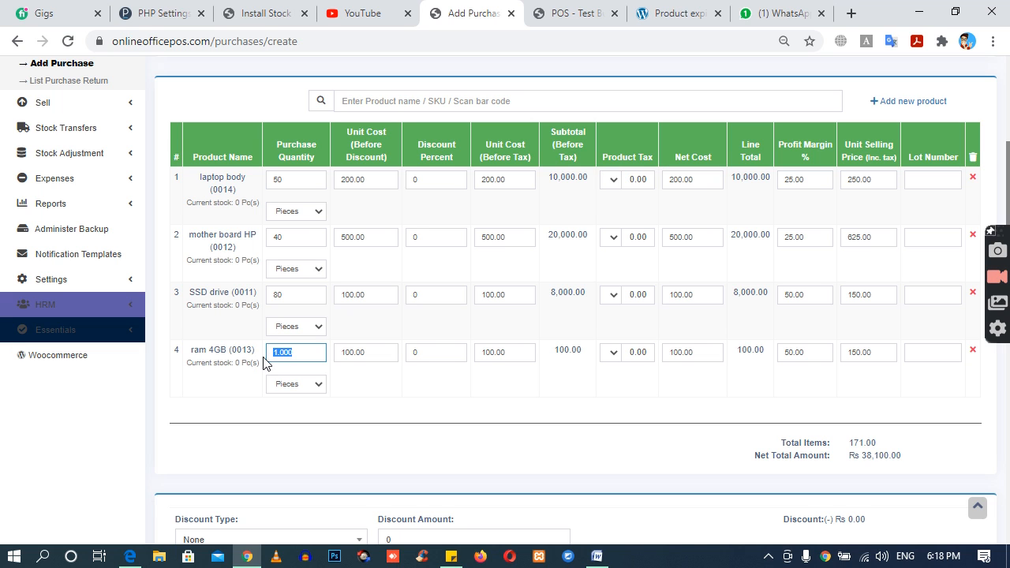
type("8")
Step: Enter the lot number 999 for all four products in the purchase
left_click(950, 180)
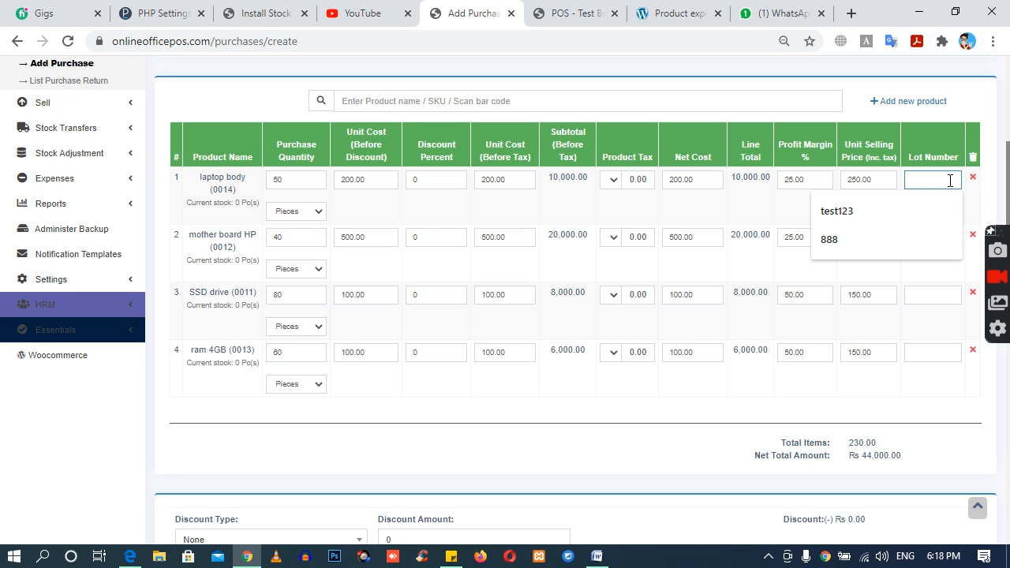
type("999")
key("Tab")
key("Tab")
key("Tab")
key("Tab")
key("Tab")
key("Tab")
key("Tab")
key("Tab")
key("Tab")
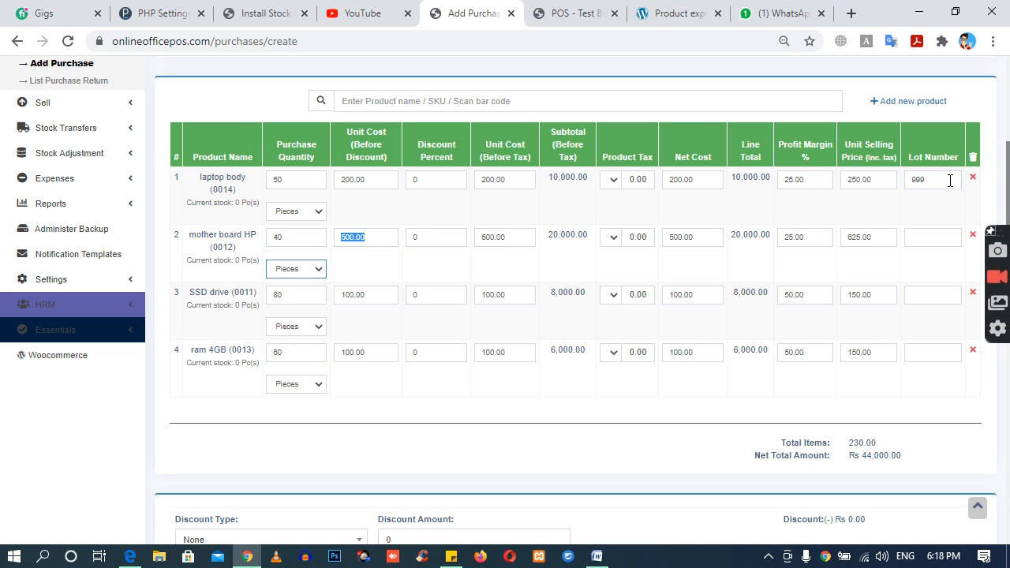
key("Tab")
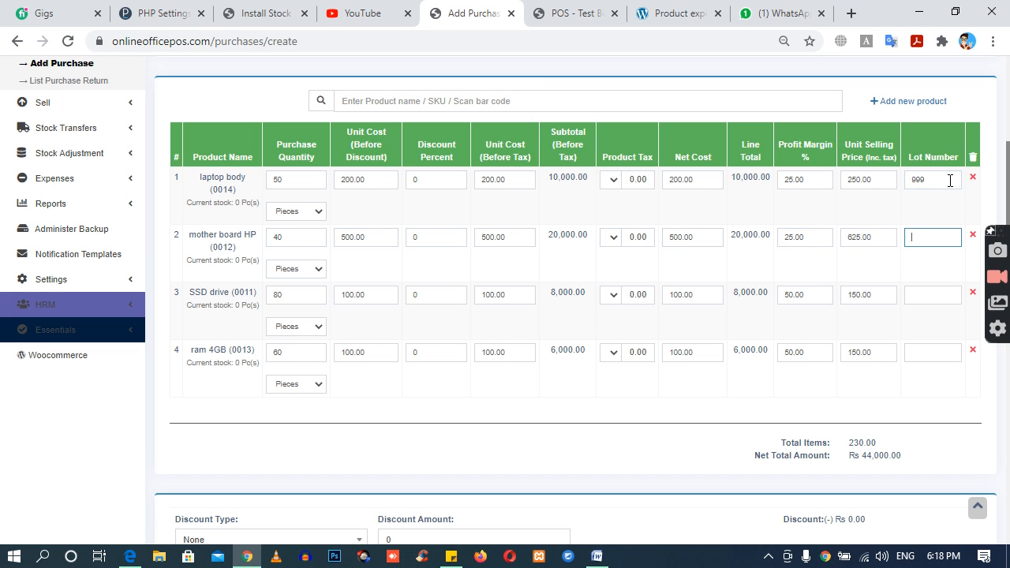
type("999")
left_click(921, 296)
type("9")
left_click(935, 353)
type("999")
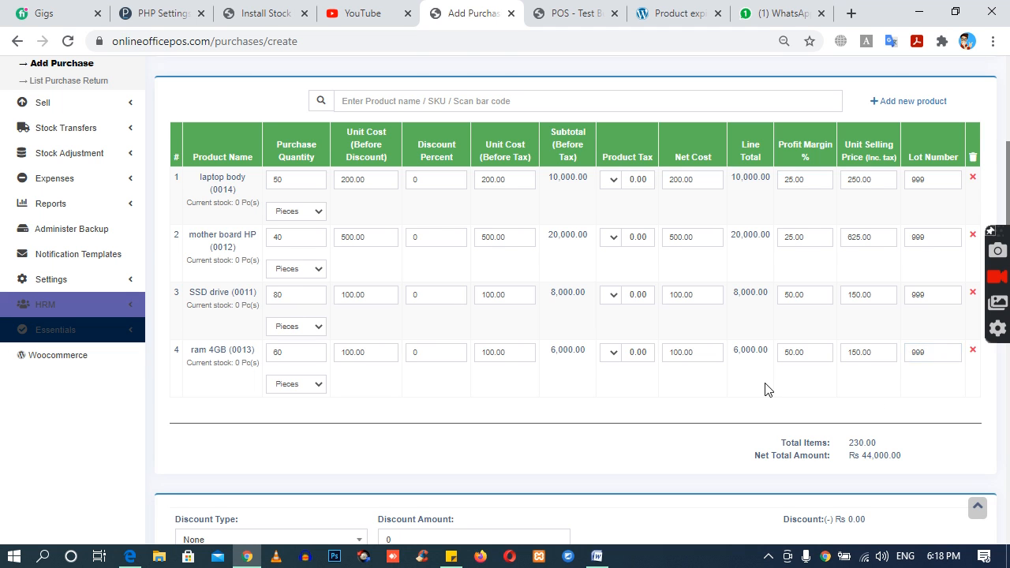
Step: Set the purchase's additional shipping charges to 100
scroll(600, 385, "down", 2)
scroll(785, 328, "down", 1)
left_click(839, 419)
double_click(829, 418)
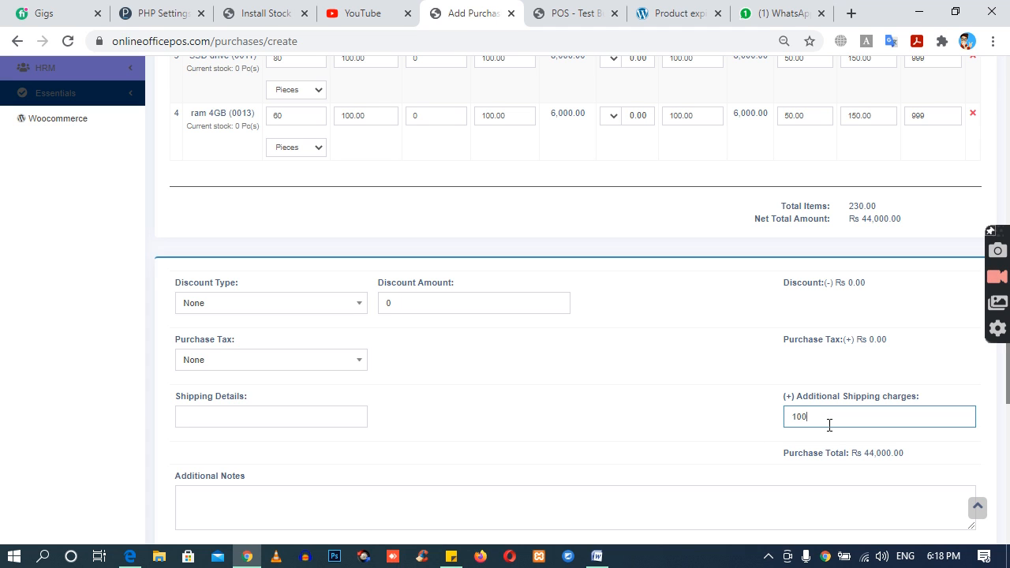
left_click(710, 424)
scroll(694, 427, "down", 2)
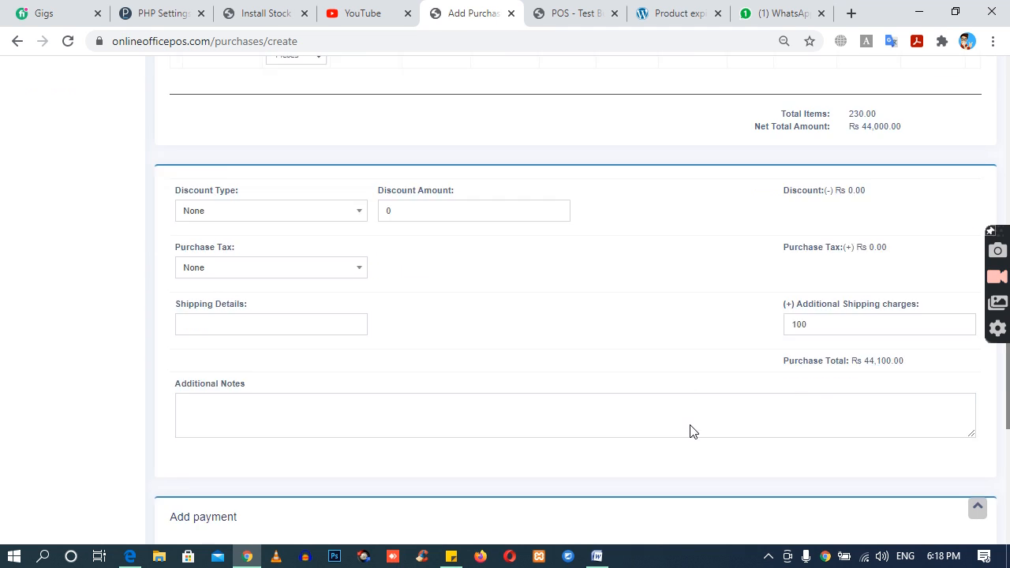
Step: Set the payment amount to 44100 to cover the full purchase total
left_click_drag(866, 298, 904, 298)
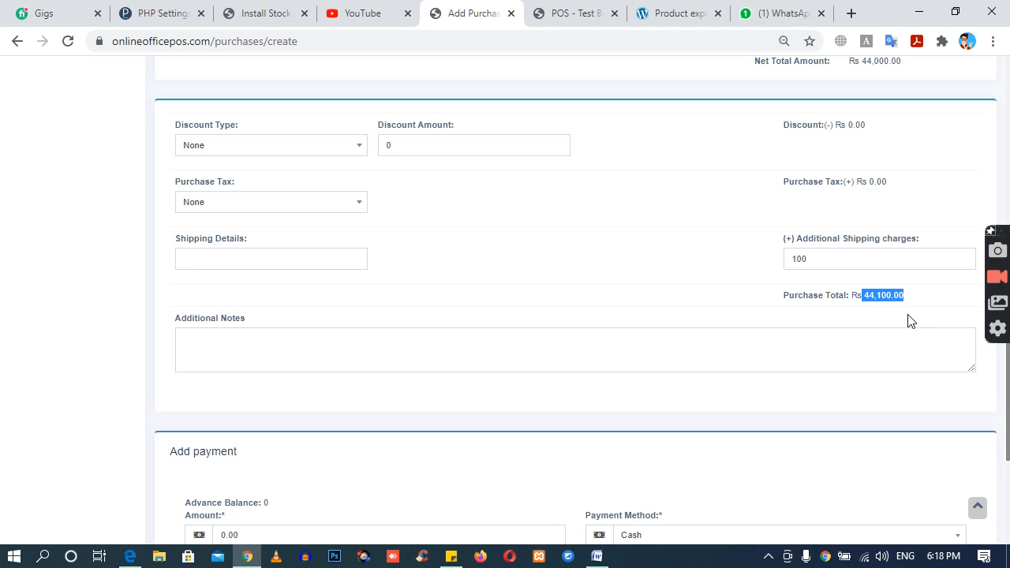
scroll(908, 321, "down", 2)
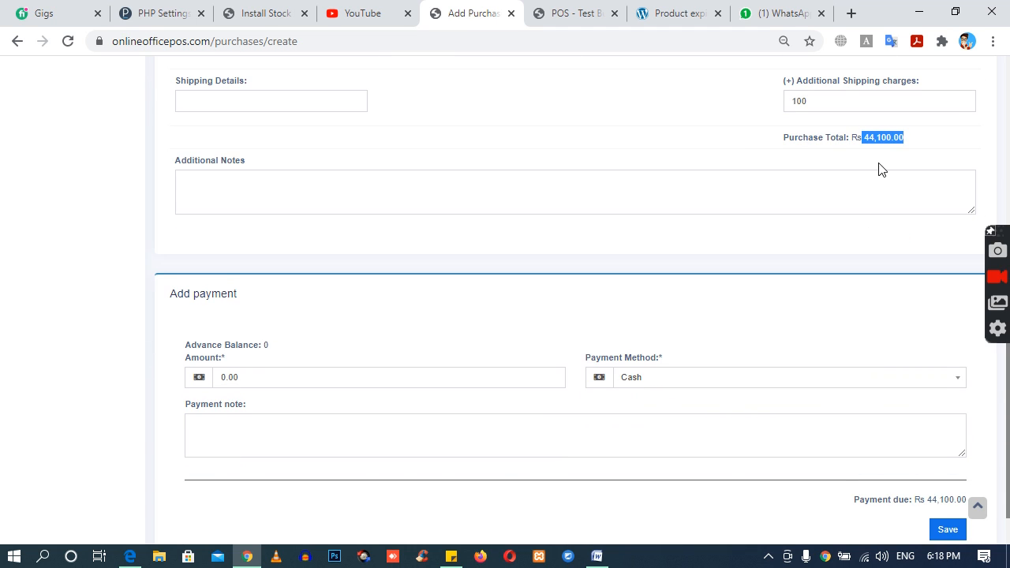
left_click_drag(255, 385, 207, 389)
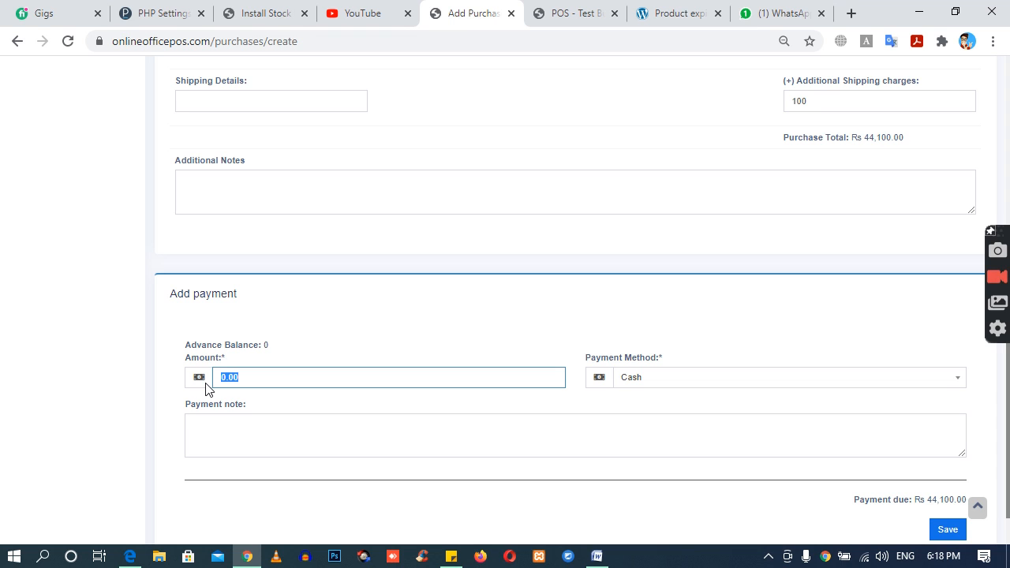
type("441")
left_click(293, 345)
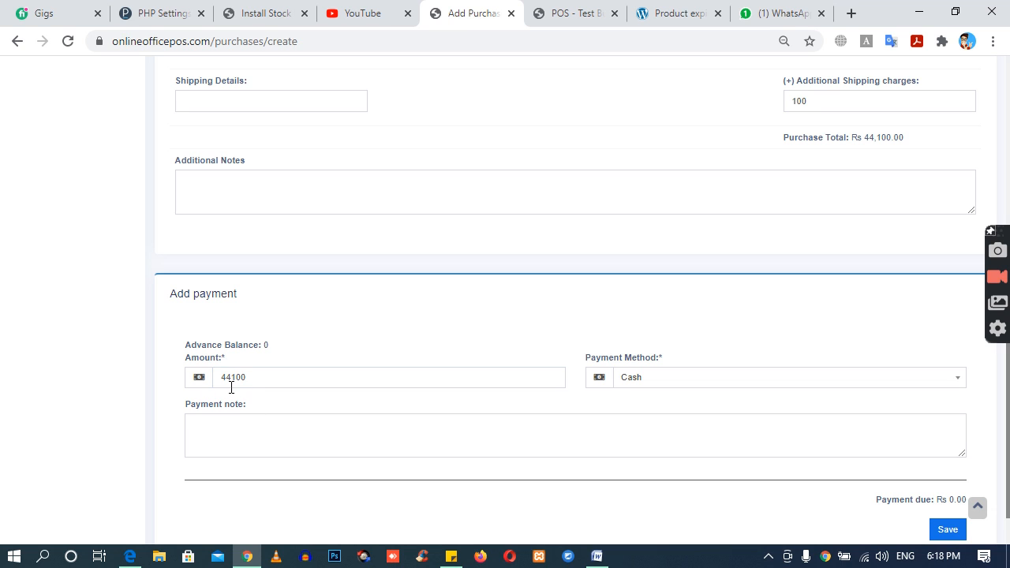
Step: Set the payment method to Cheque, enter the cheque number and add the payment note "Payment sent by HBL bank"
left_click(663, 380)
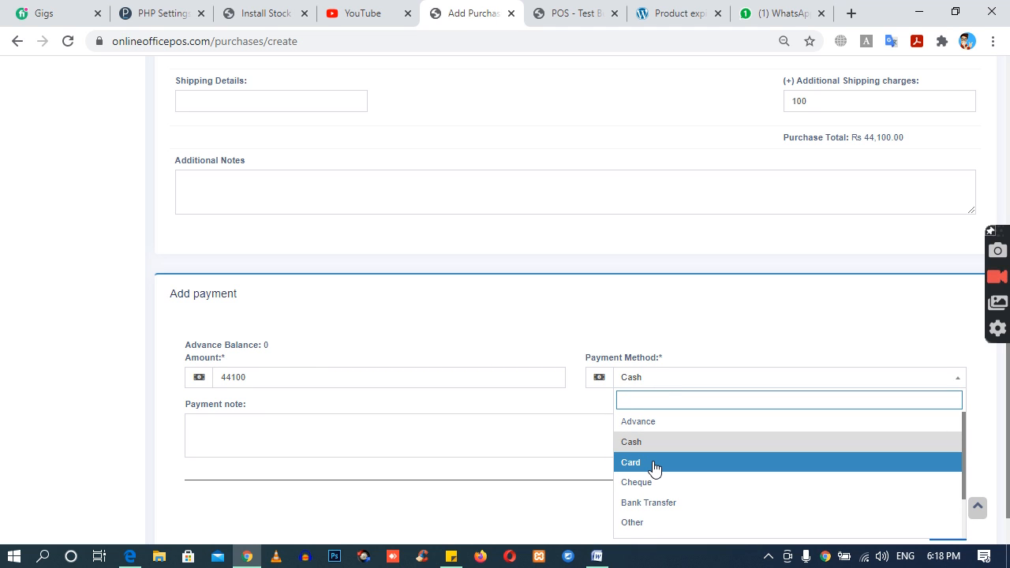
left_click(655, 468)
left_click(638, 386)
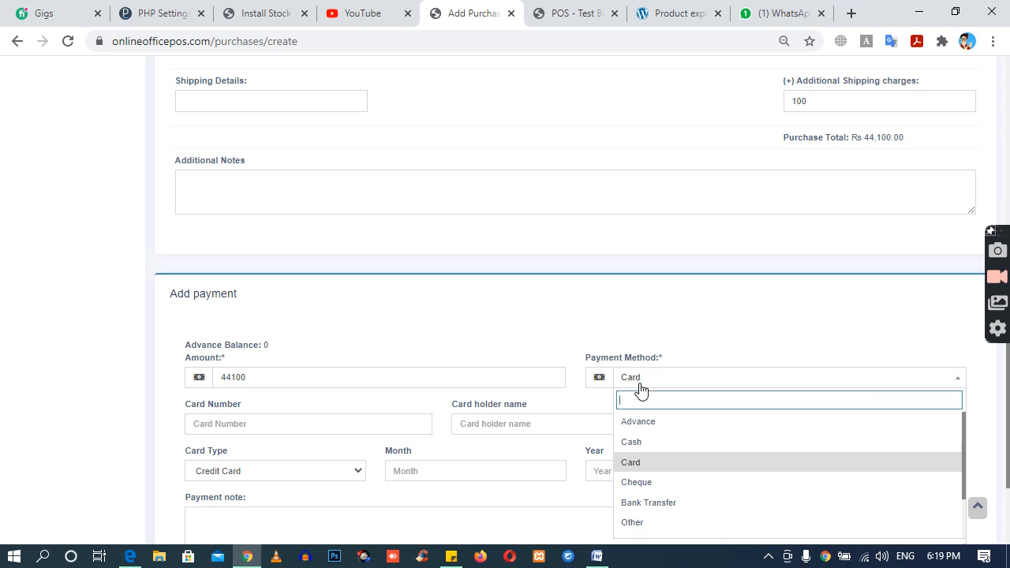
left_click(647, 493)
left_click(384, 426)
type("45646546")
key("Tab")
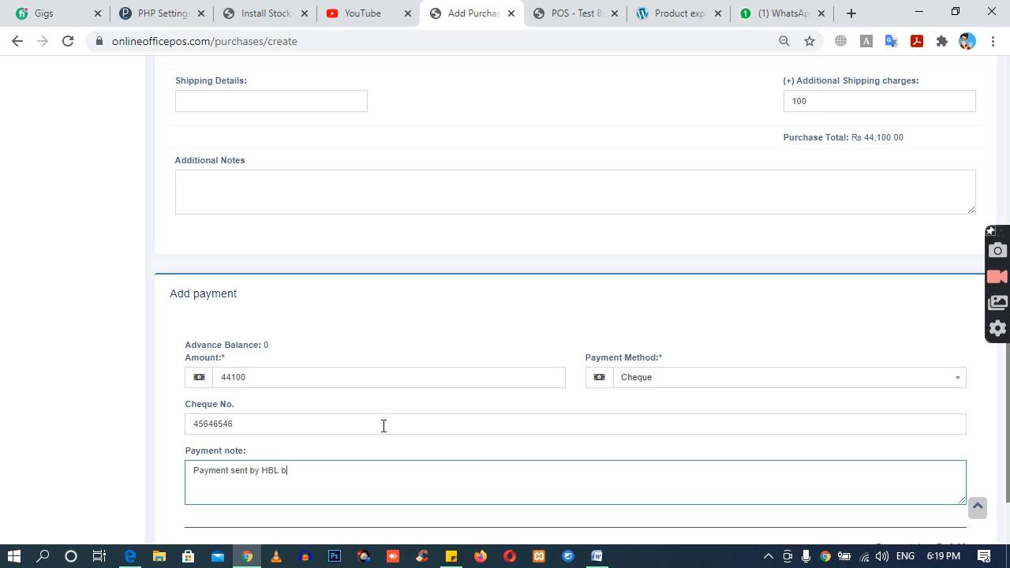
scroll(384, 426, "down", 2)
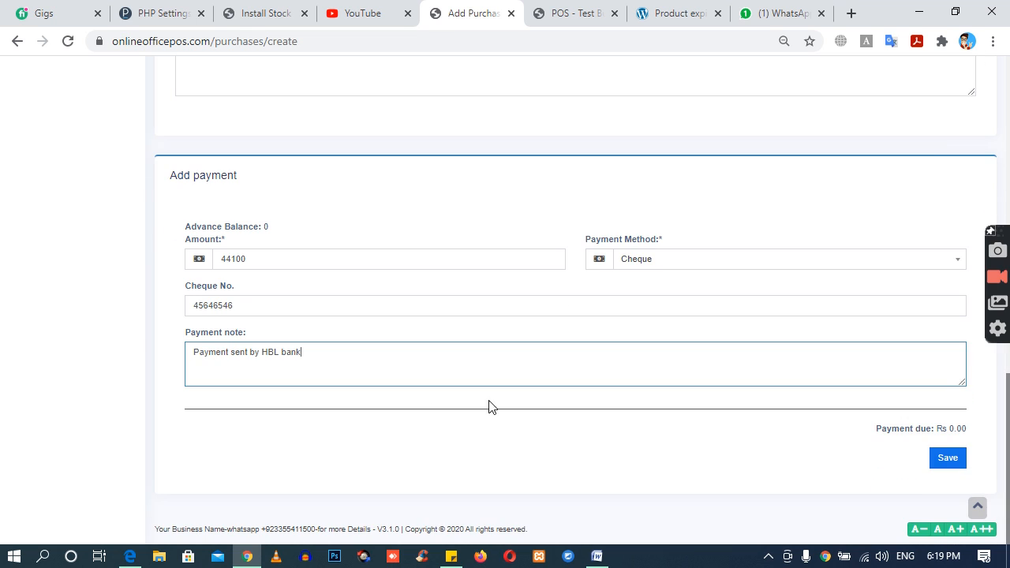
Step: Save the purchase and start a new one containing the products ram 4GB and mother board HP
left_click(957, 472)
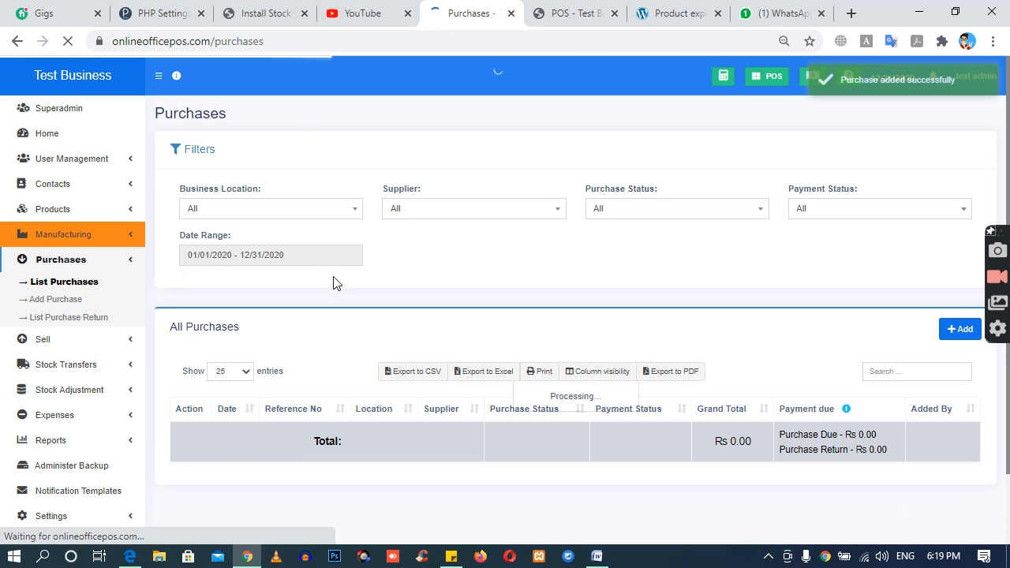
left_click(964, 332)
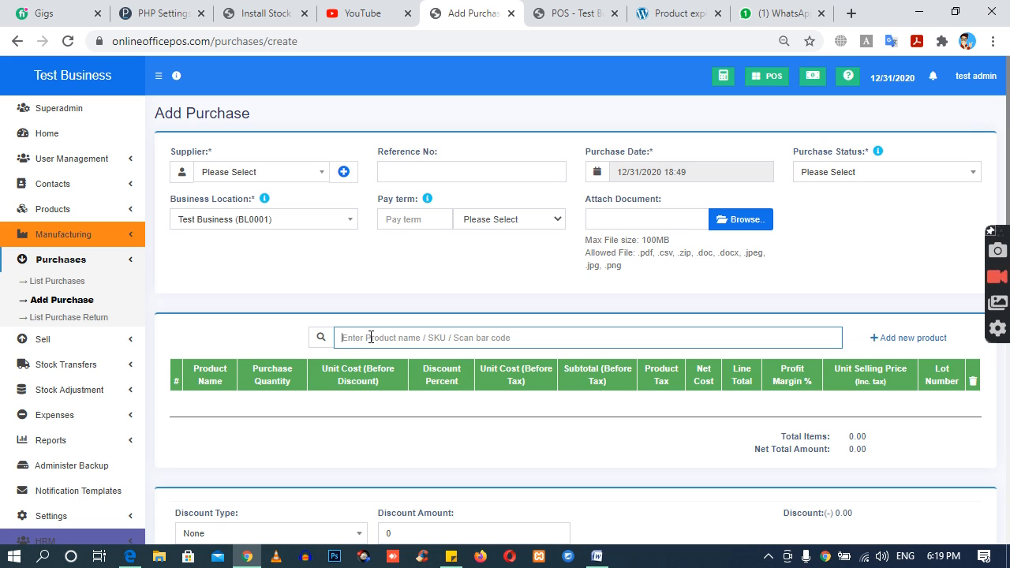
type("sammoth")
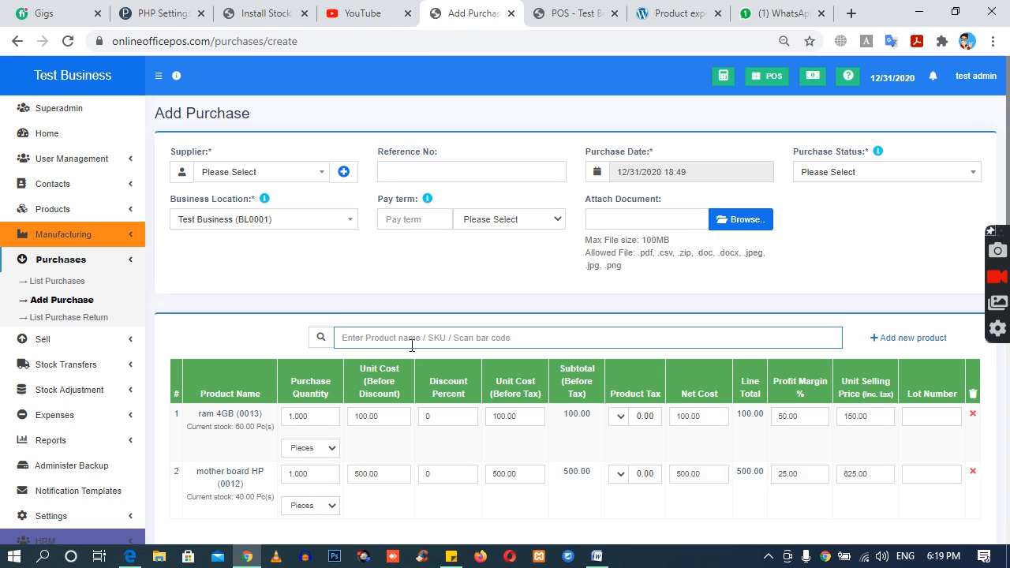
Step: Enter the lot number 888 for both ram 4GB and mother board HP
scroll(461, 349, "down", 1)
scroll(462, 350, "down", 3)
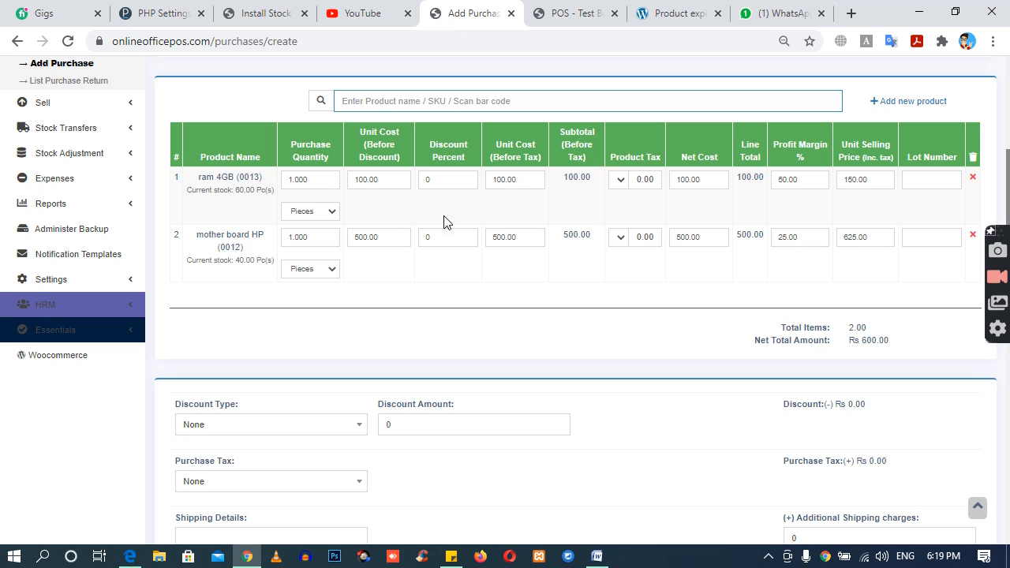
left_click(913, 182)
type("888")
key("Tab")
left_click(914, 235)
type("88")
left_click(349, 305)
Step: Set the discount percent to 1 for both products in the purchase
double_click(424, 181)
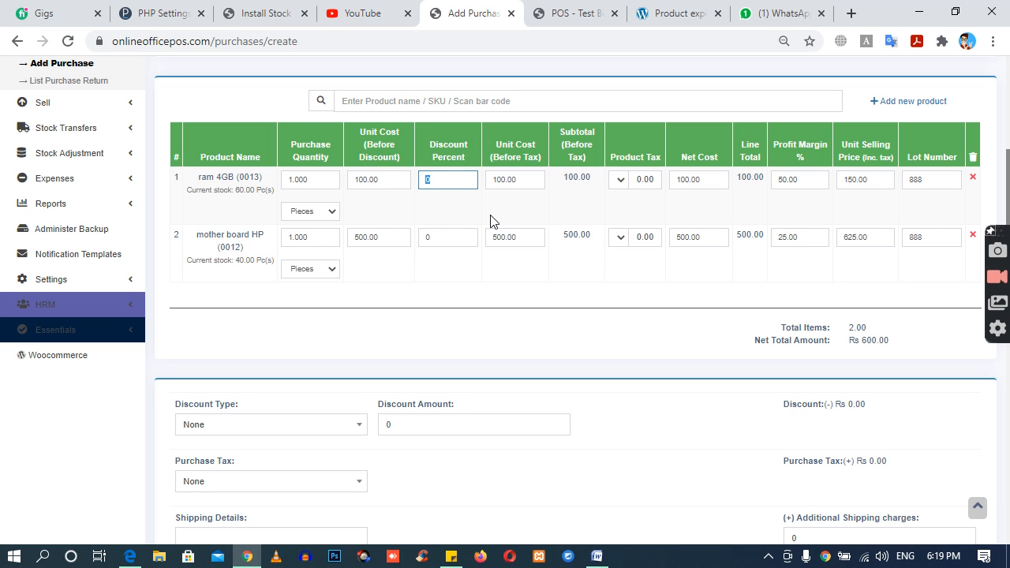
double_click(442, 238)
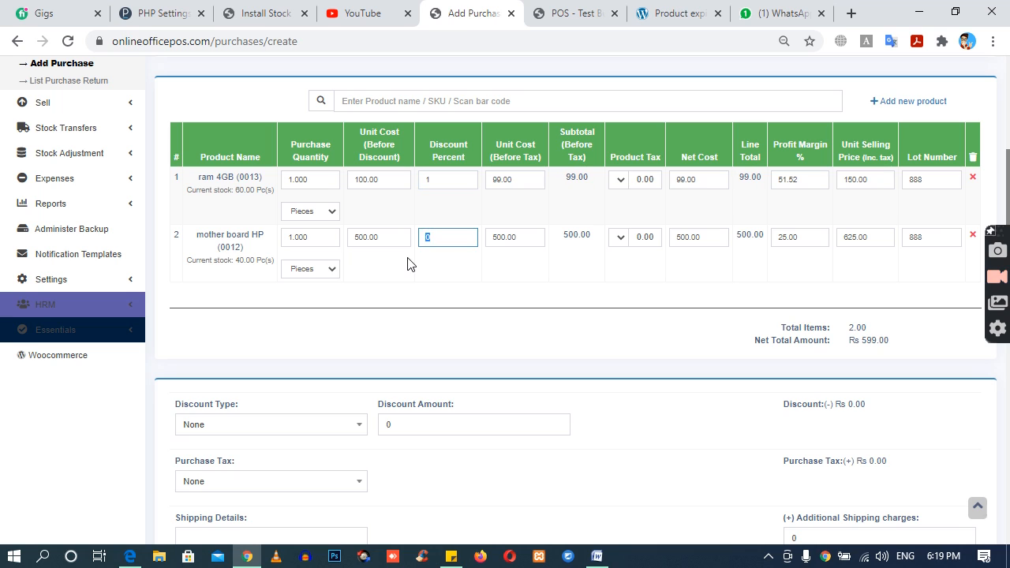
type("1")
left_click(408, 270)
Step: Set the purchase quantity to 20 for ram 4GB and 50 for mother board HP
left_click(309, 179)
left_click_drag(309, 179, 282, 184)
type("20")
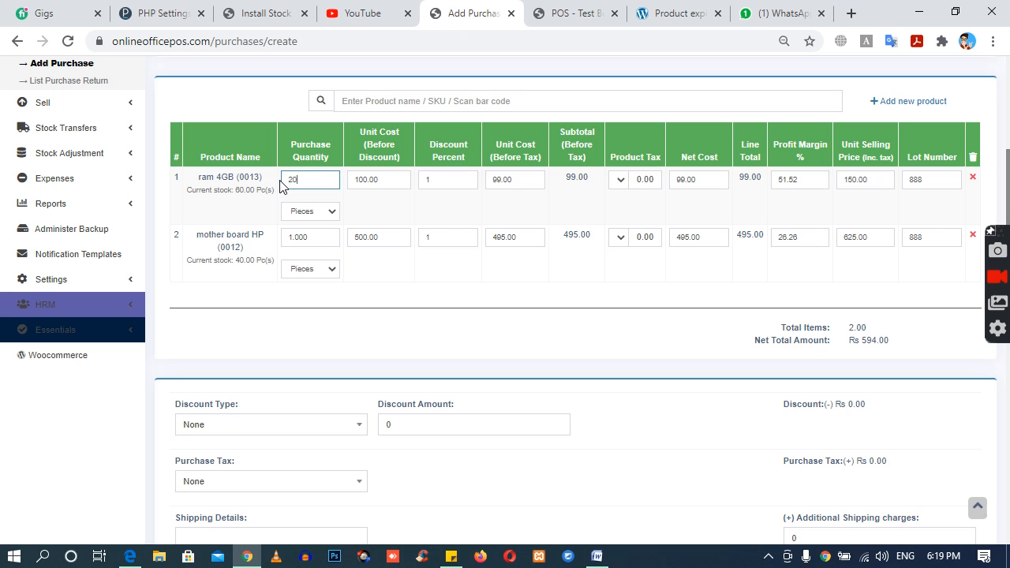
left_click_drag(314, 237, 288, 243)
type("50")
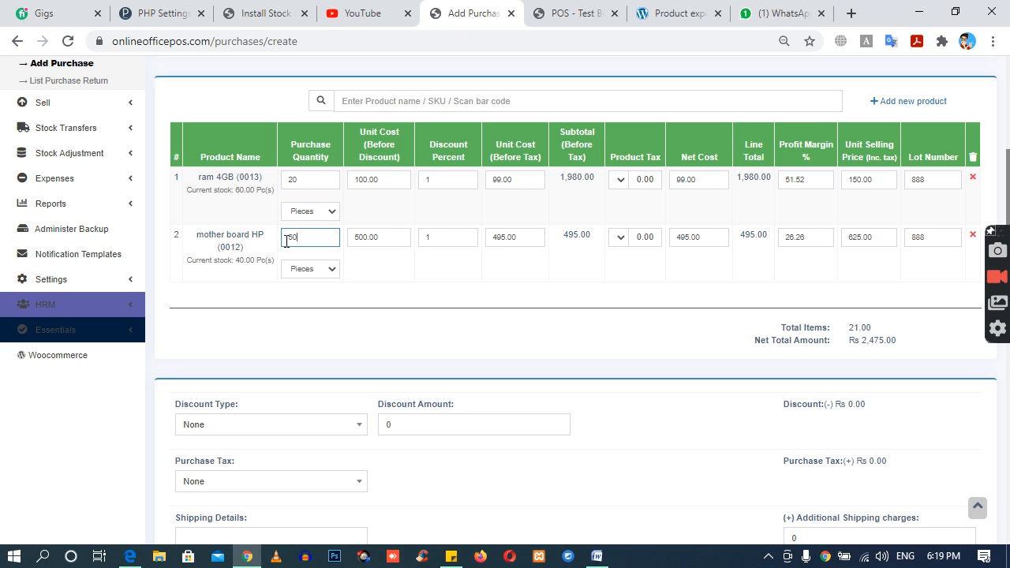
left_click(663, 344)
Step: Check the net total amount and set the additional shipping charges to 100
scroll(664, 344, "down", 3)
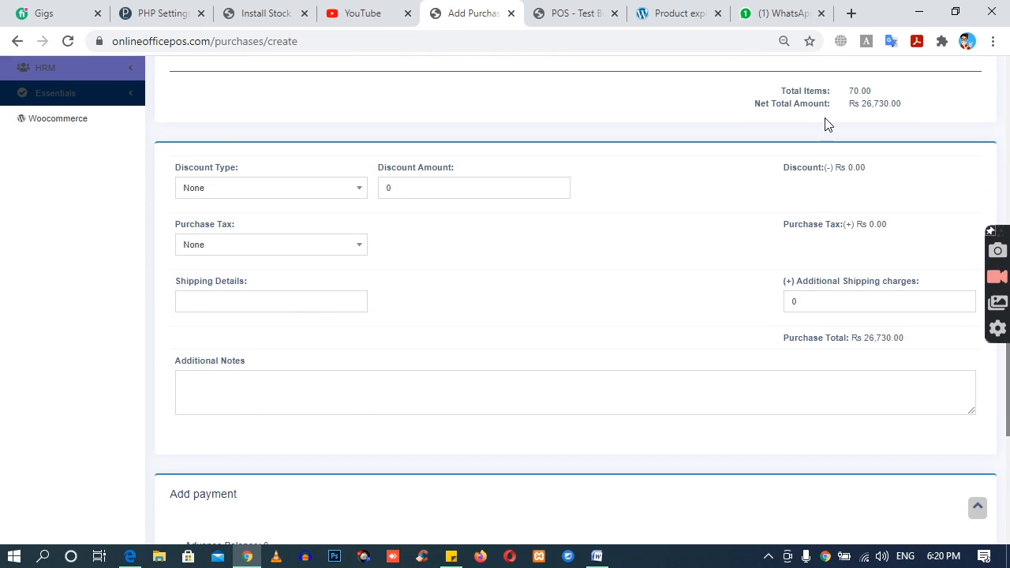
left_click_drag(862, 105, 900, 104)
left_click(913, 137)
left_click(827, 307)
type("100")
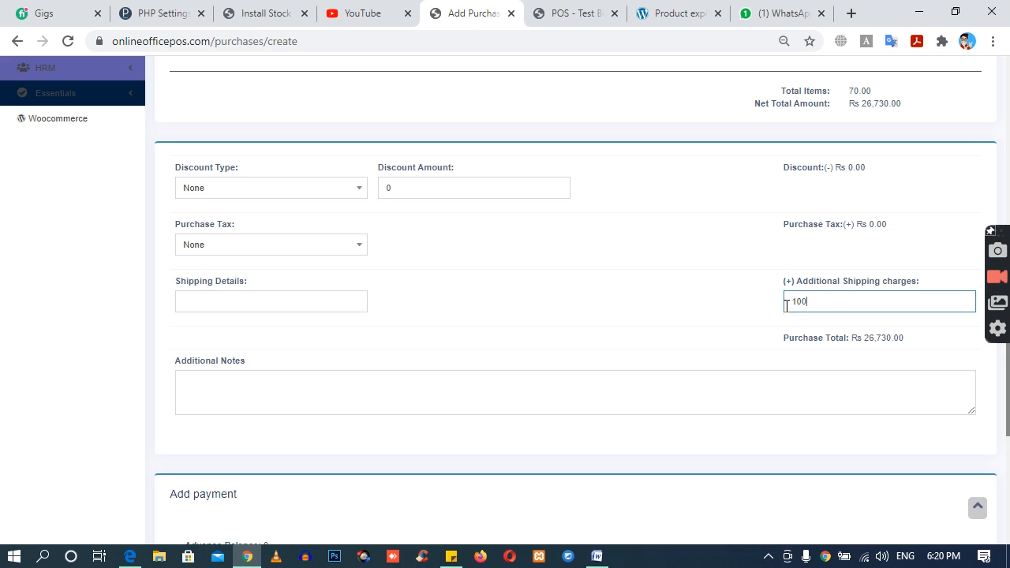
left_click(448, 341)
Step: Set the payment amount to 26830 to cover the full payment due and try to save the purchase
scroll(448, 395, "down", 4)
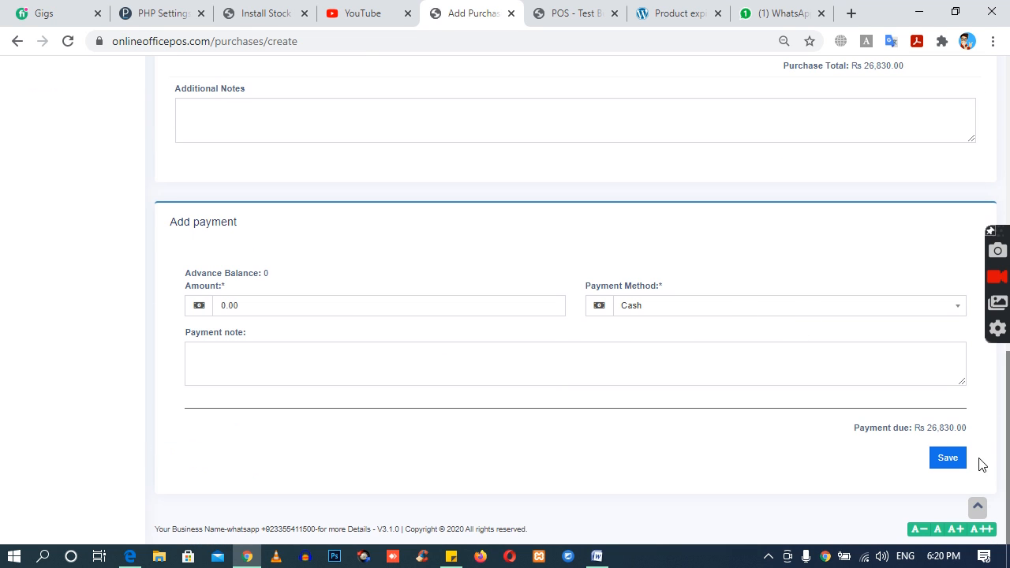
left_click_drag(924, 430, 972, 444)
left_click(937, 435)
left_click(286, 314)
type("26830")
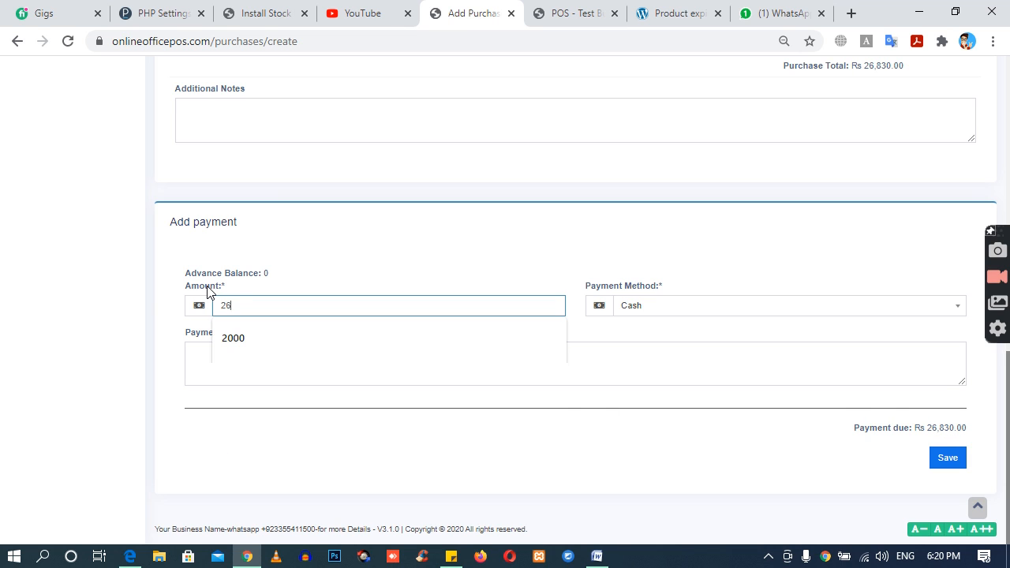
left_click(387, 259)
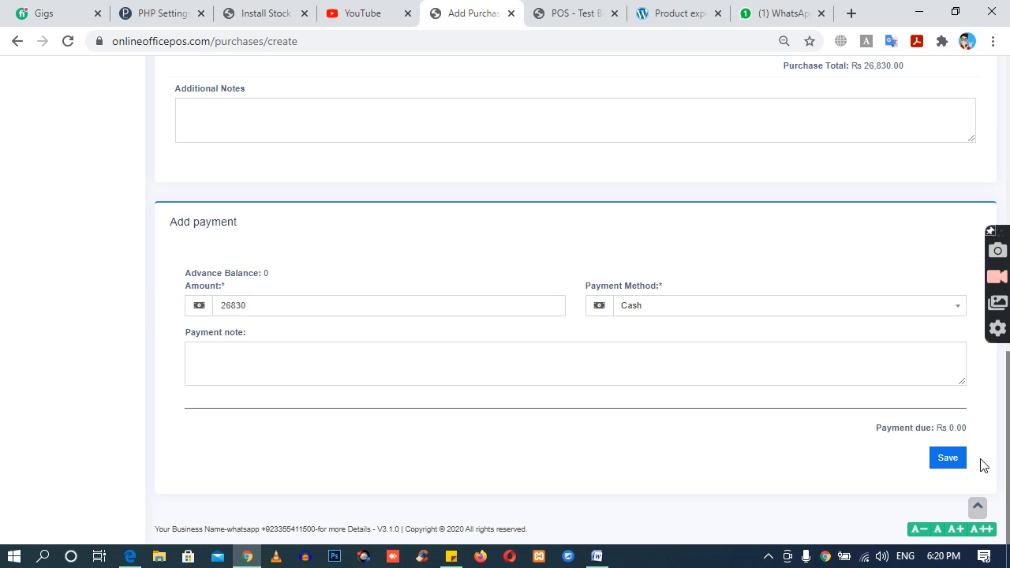
left_click(954, 462)
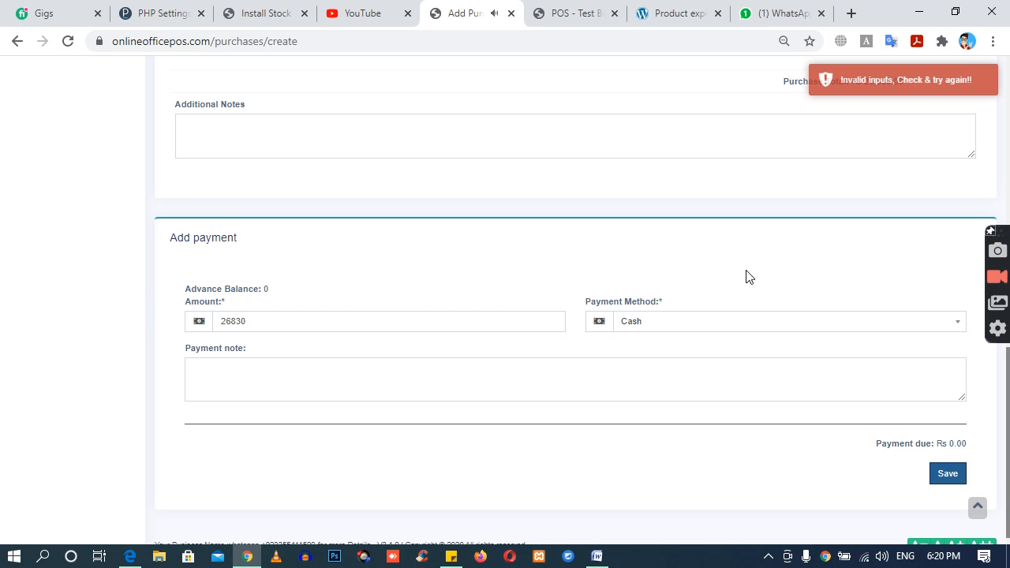
Step: Search for "sup" in the purchase's supplier field and choose the test supplier
scroll(750, 277, "up", 3)
right_click(749, 276)
left_click(608, 289)
scroll(608, 288, "up", 2)
scroll(608, 288, "up", 5)
left_click(242, 144)
type("sup")
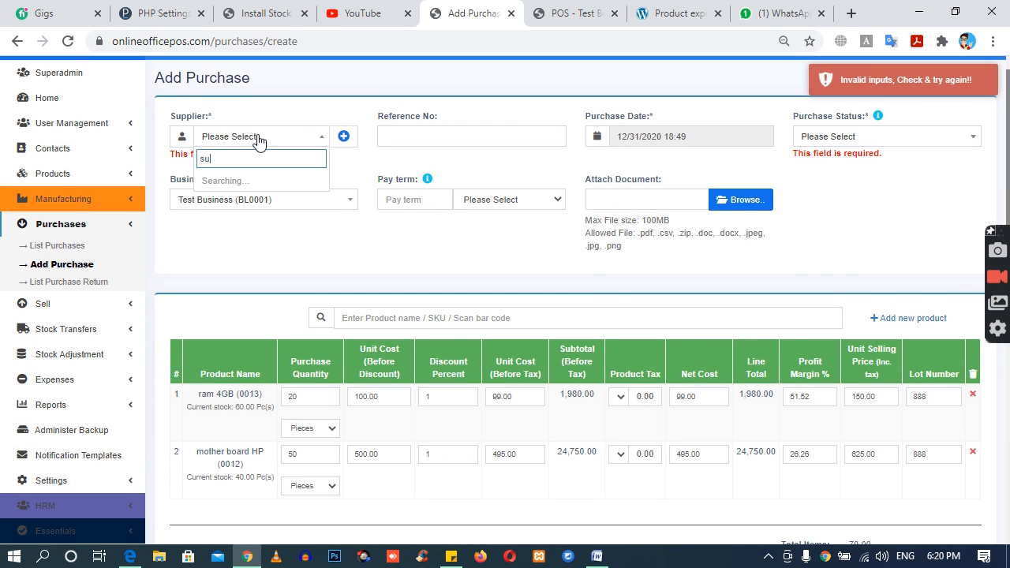
left_click(231, 196)
Step: Enter the reference number 789, set the purchase status to Received and save the purchase
left_click(384, 135)
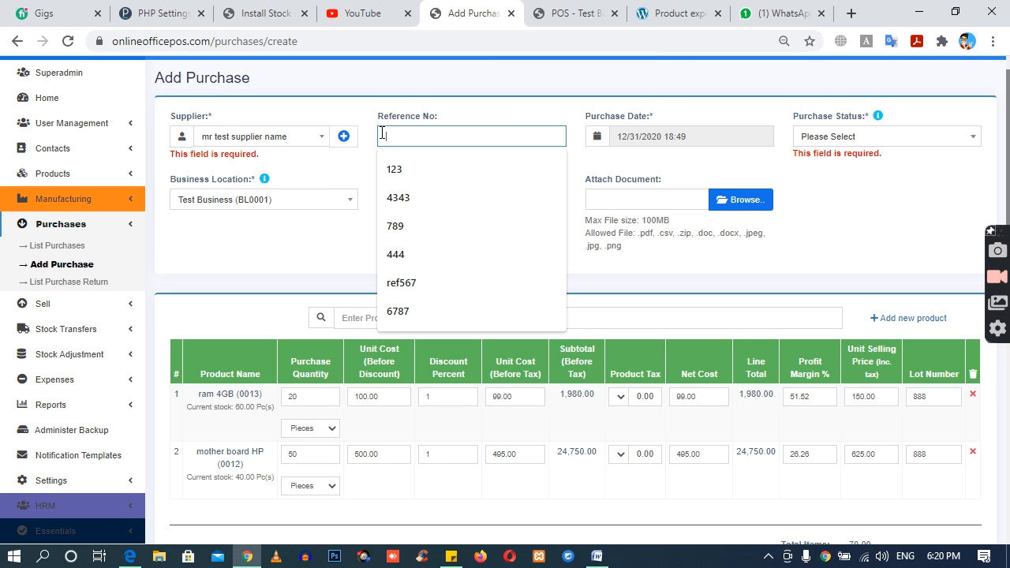
type("789")
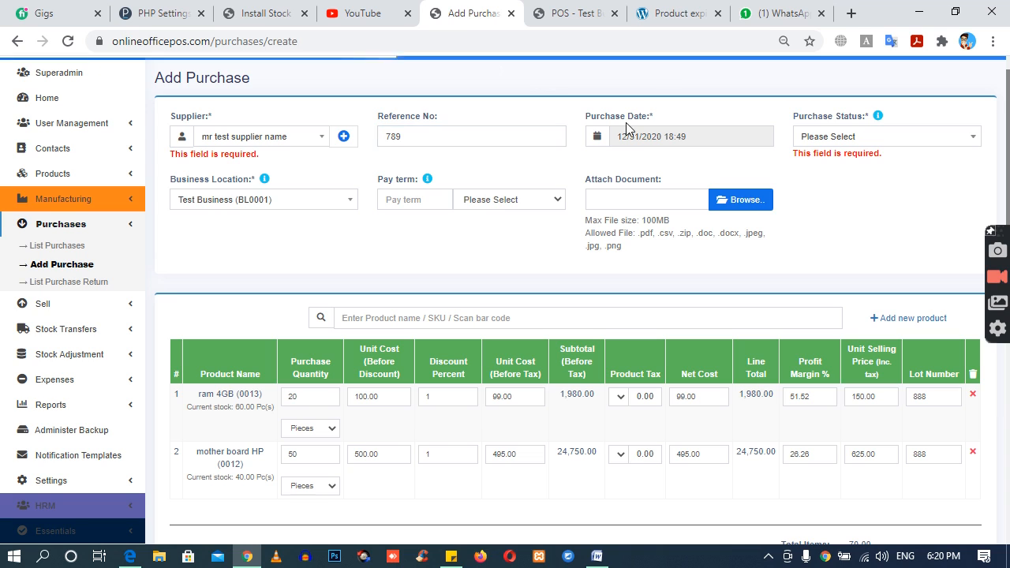
left_click(796, 139)
left_click(834, 176)
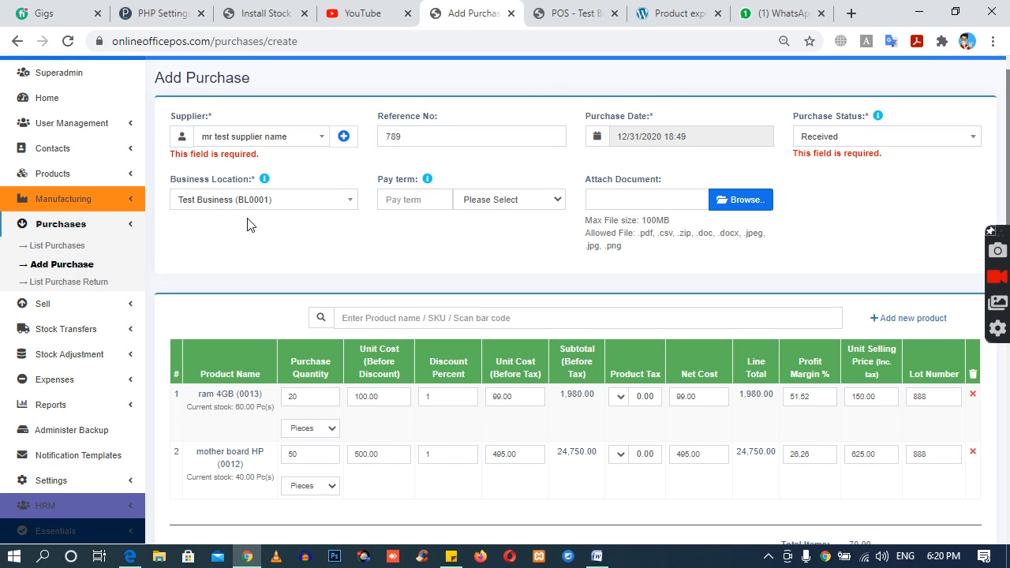
scroll(553, 329, "down", 12)
left_click(947, 459)
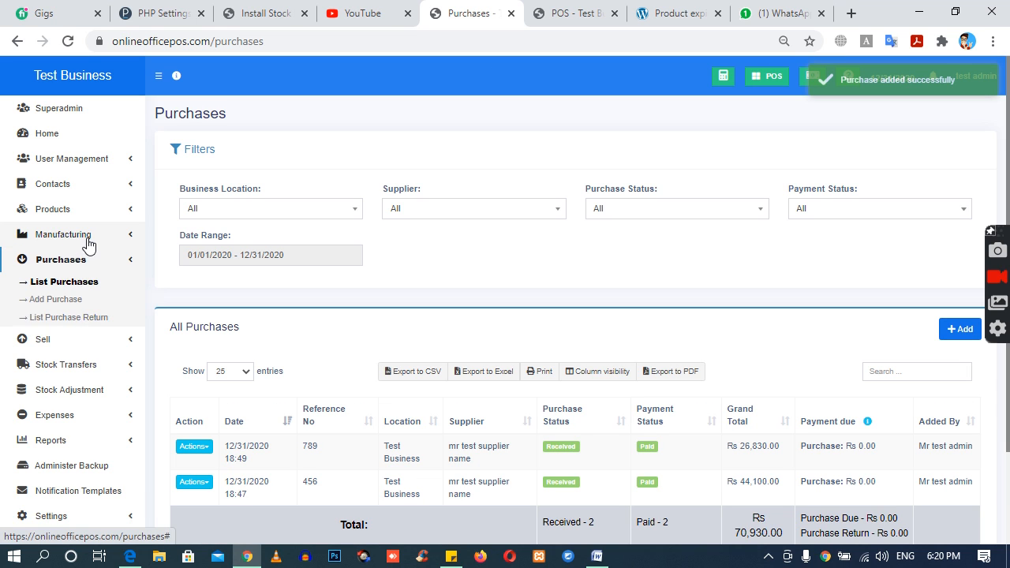
left_click(84, 238)
left_click(47, 260)
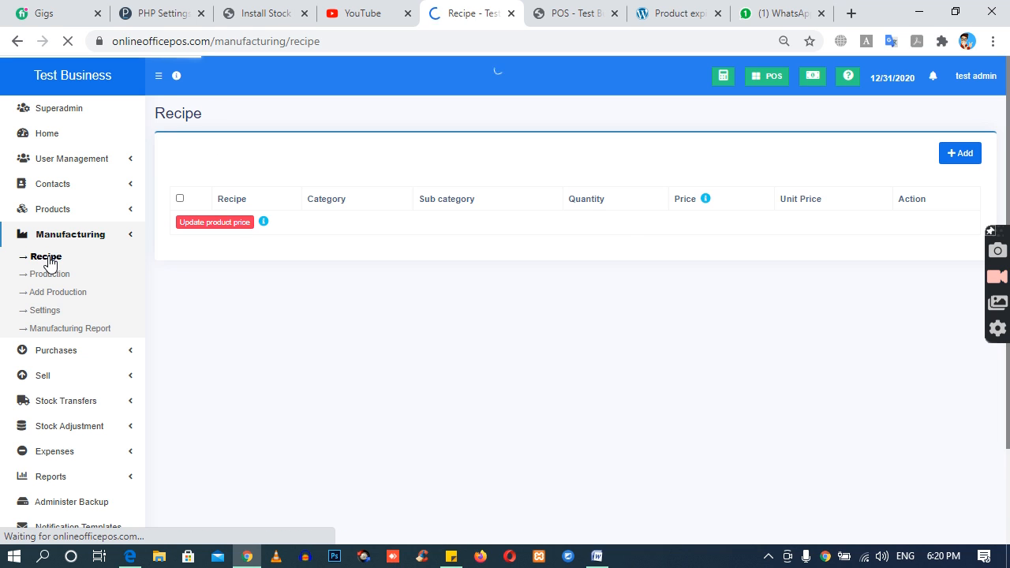
left_click(955, 161)
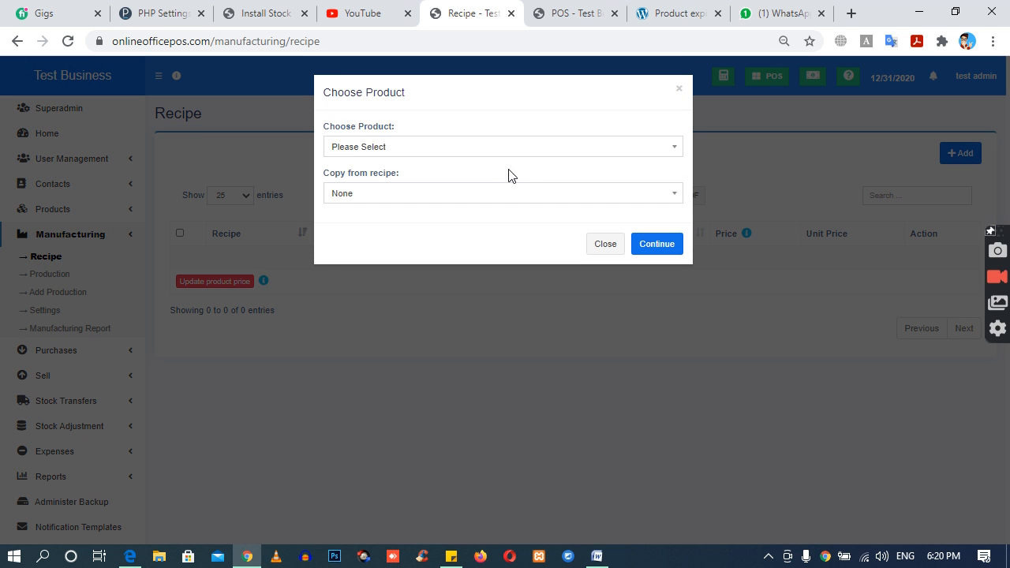
left_click(354, 153)
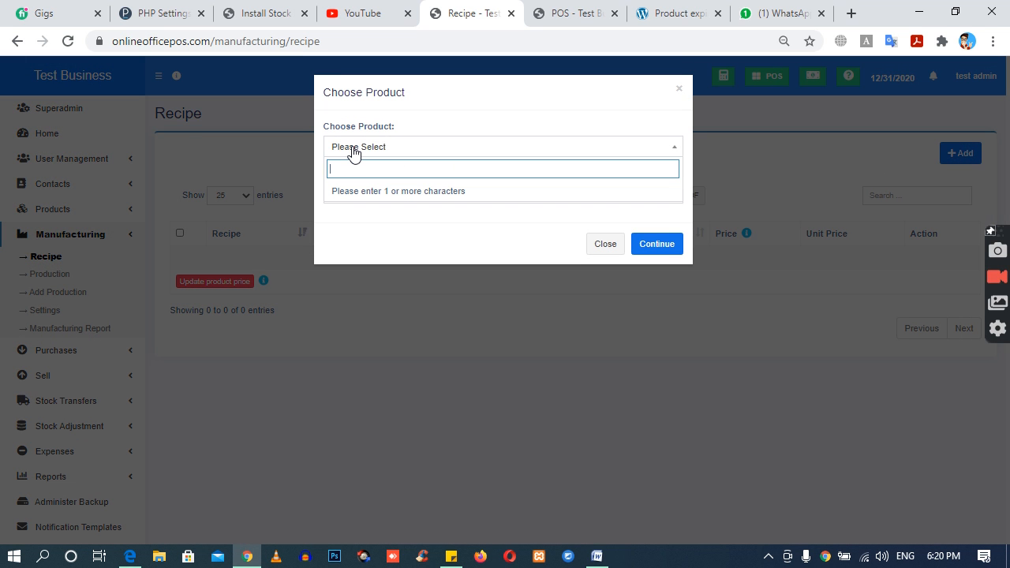
left_click(604, 244)
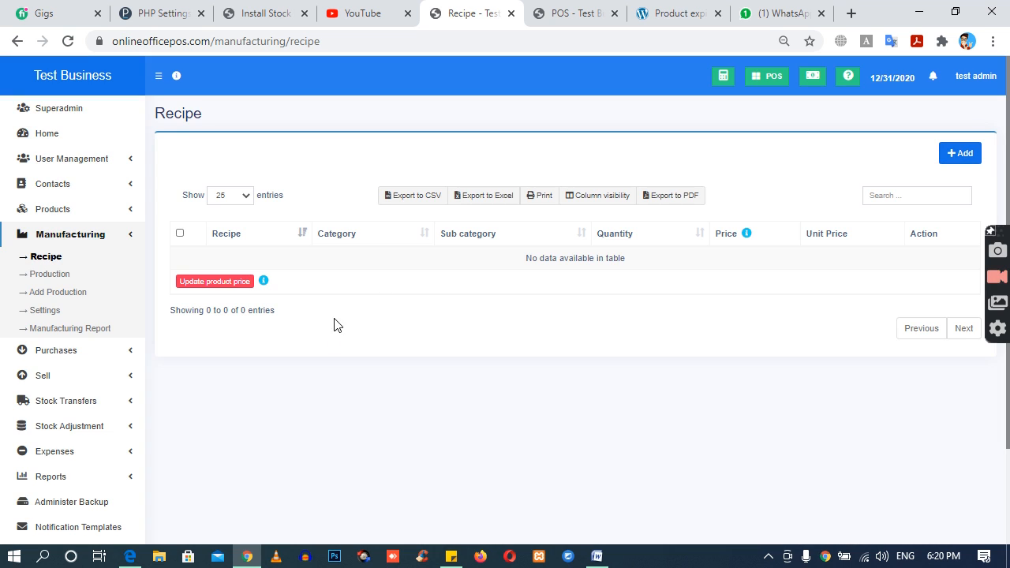
left_click(59, 238)
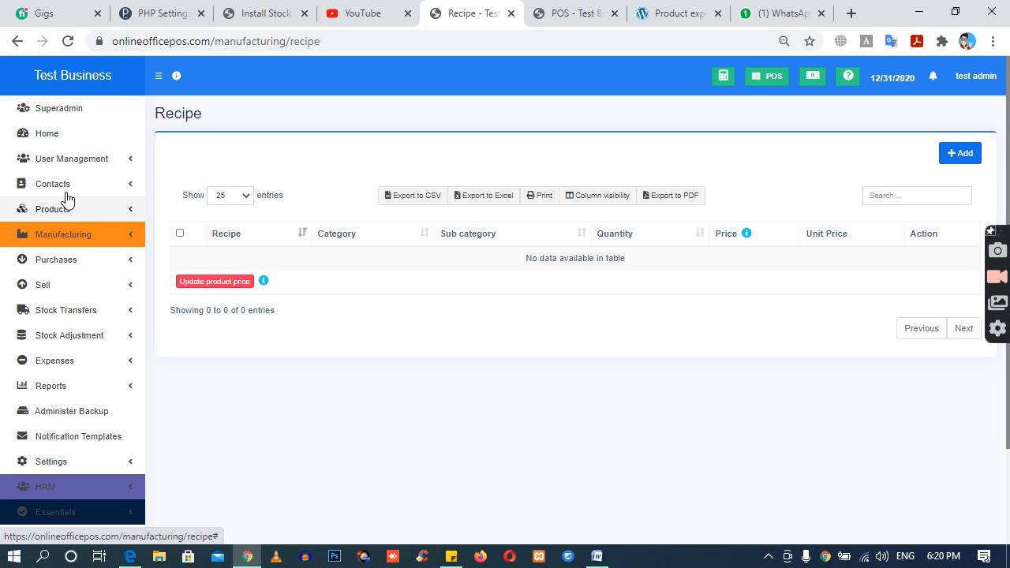
Step: Start a new product named "Ready Computer" with the unit Pieces (Pc(s))
left_click(65, 211)
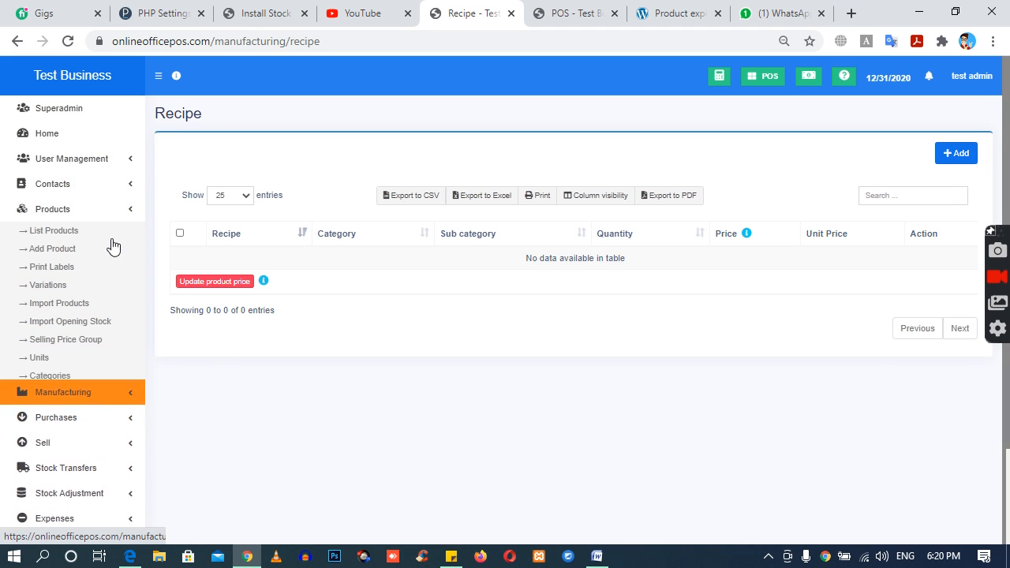
left_click(53, 253)
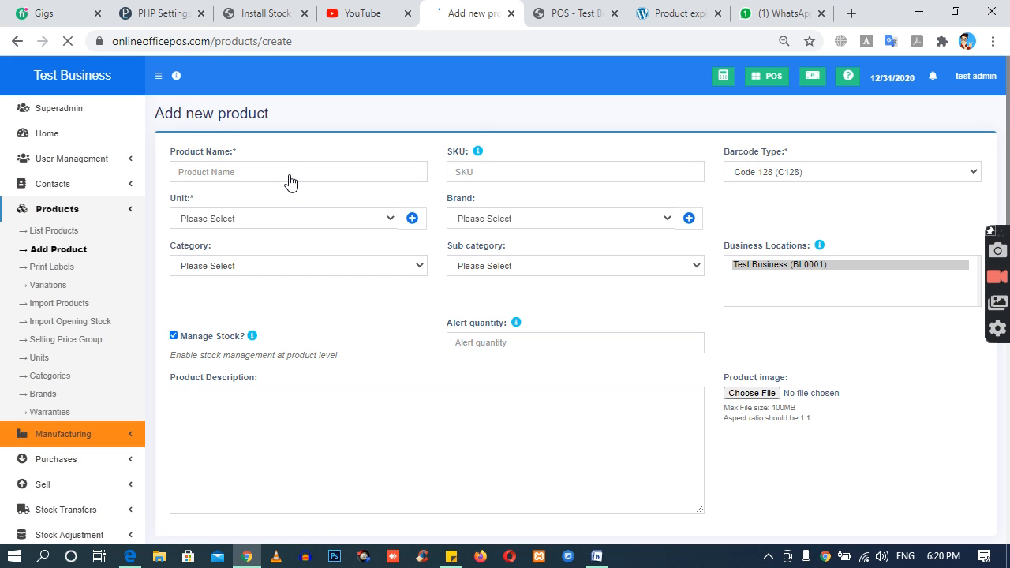
left_click(289, 173)
type("Computer")
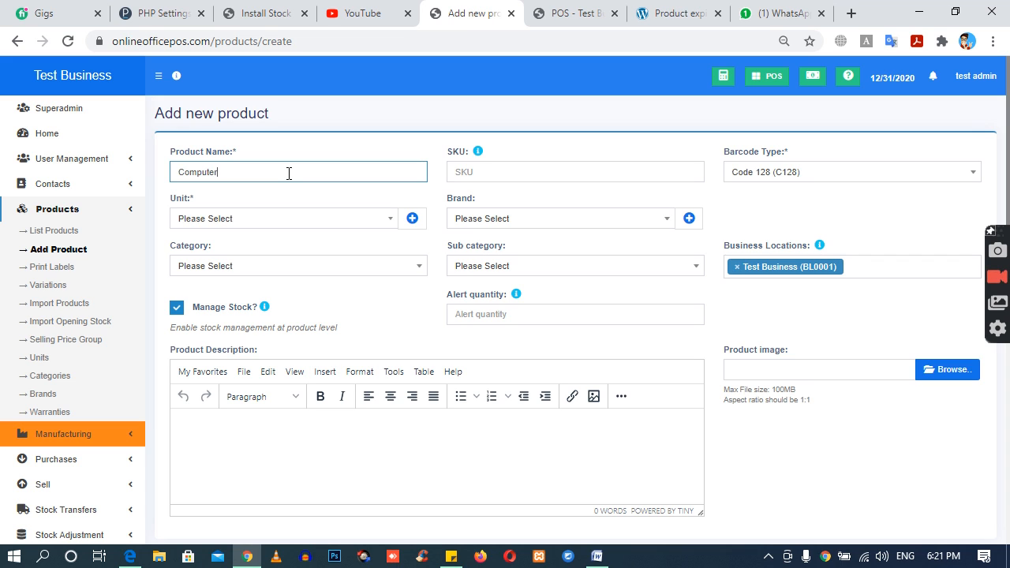
type("Ready")
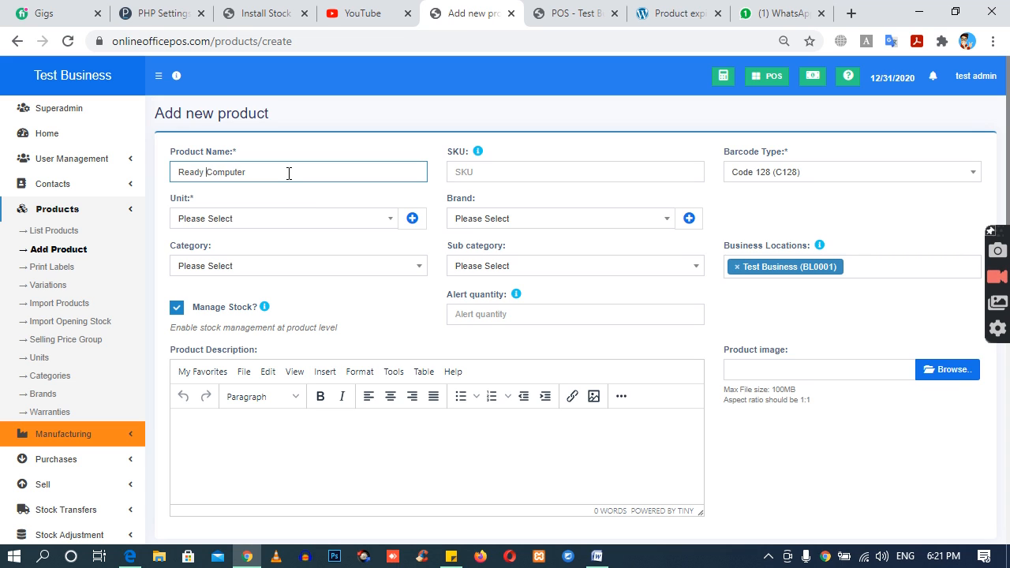
left_click(240, 218)
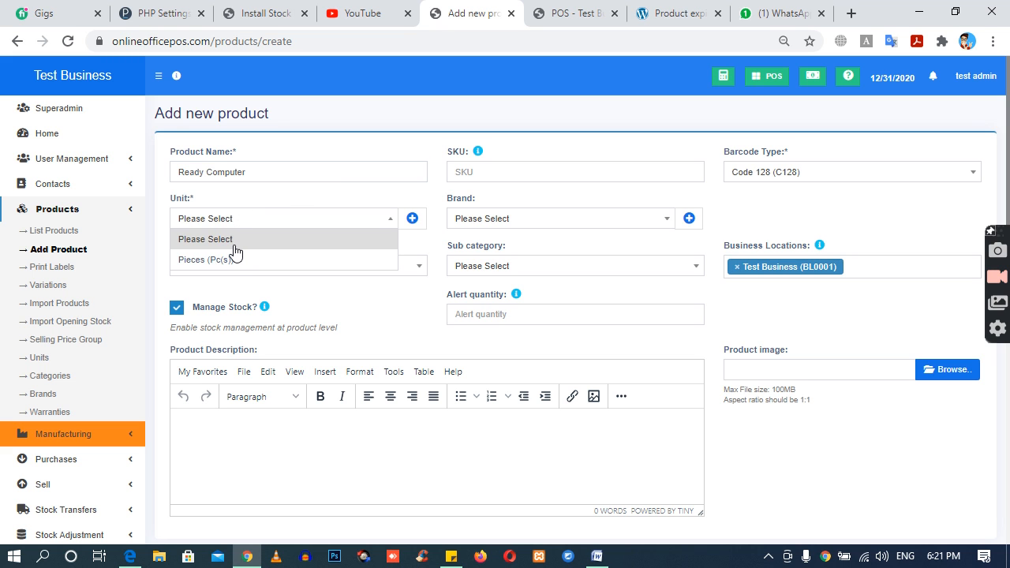
left_click(235, 259)
Step: Set the default purchase price including tax to 2,000 and the selling price to 2500, and save the product
scroll(608, 364, "down", 4)
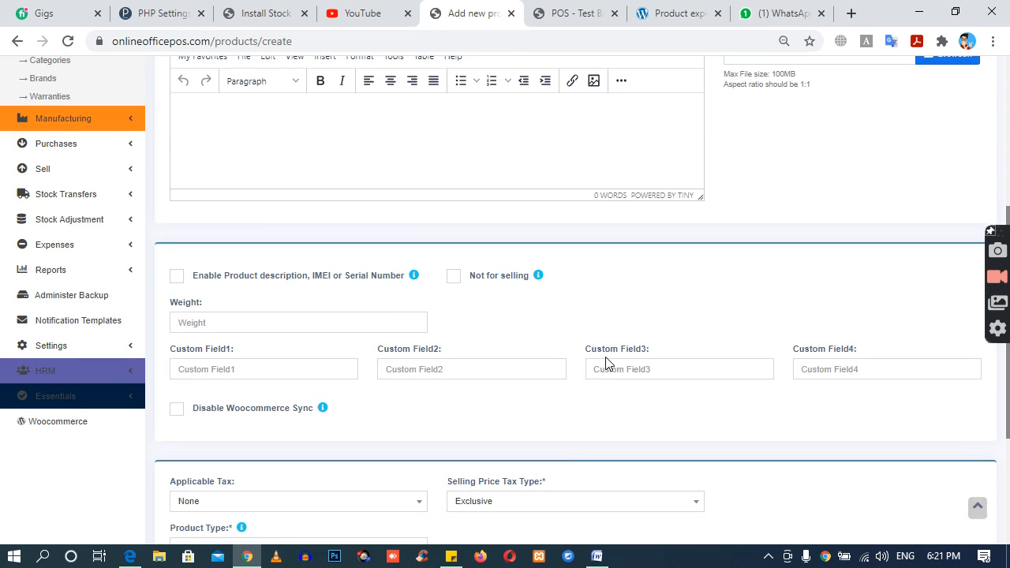
scroll(608, 364, "down", 3)
left_click(415, 395)
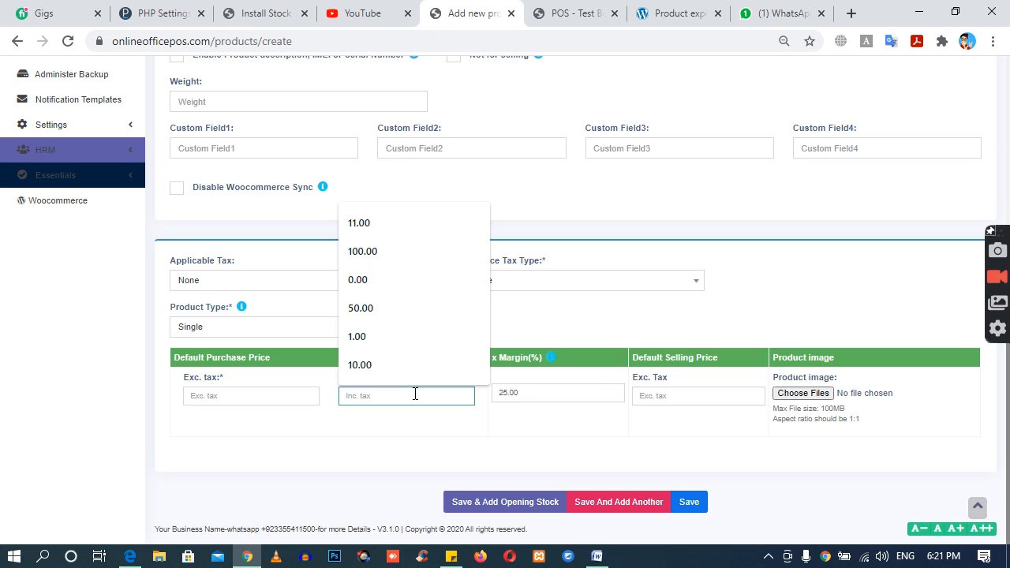
key("Tab")
key("Tab")
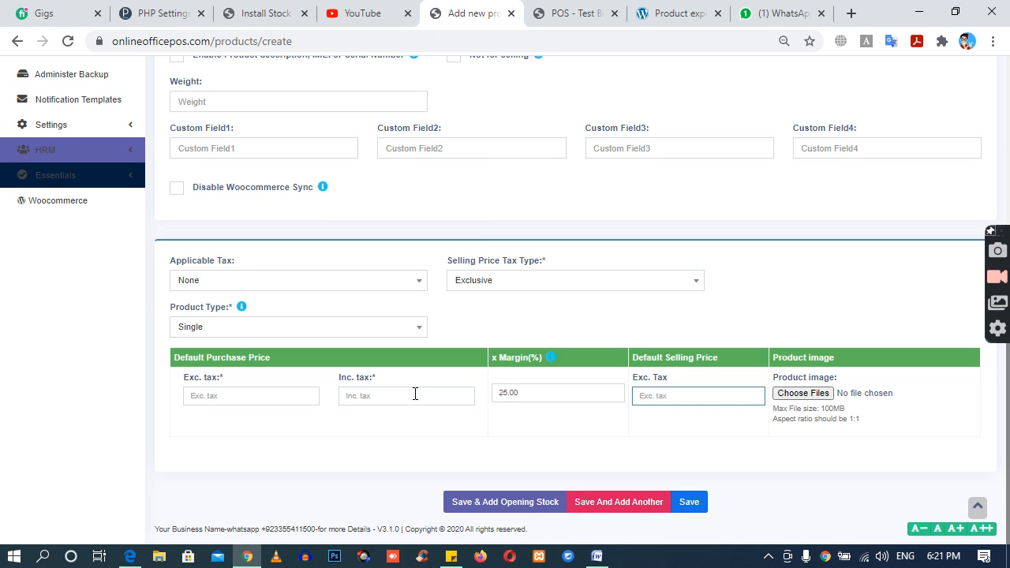
type("2500")
left_click(619, 420)
left_click(400, 404)
type("2,000")
key("Tab")
key("Tab")
type("2500")
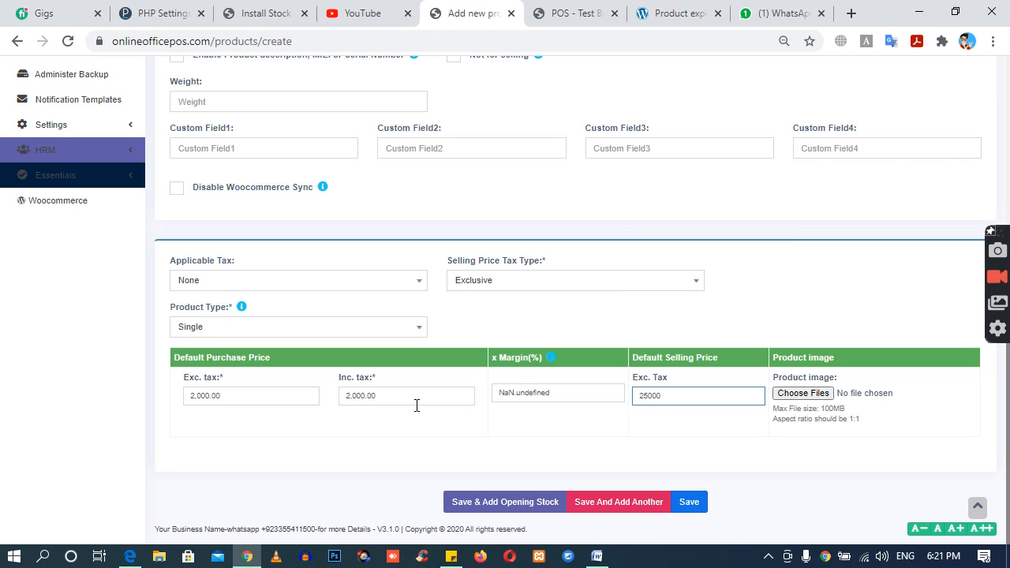
left_click(473, 443)
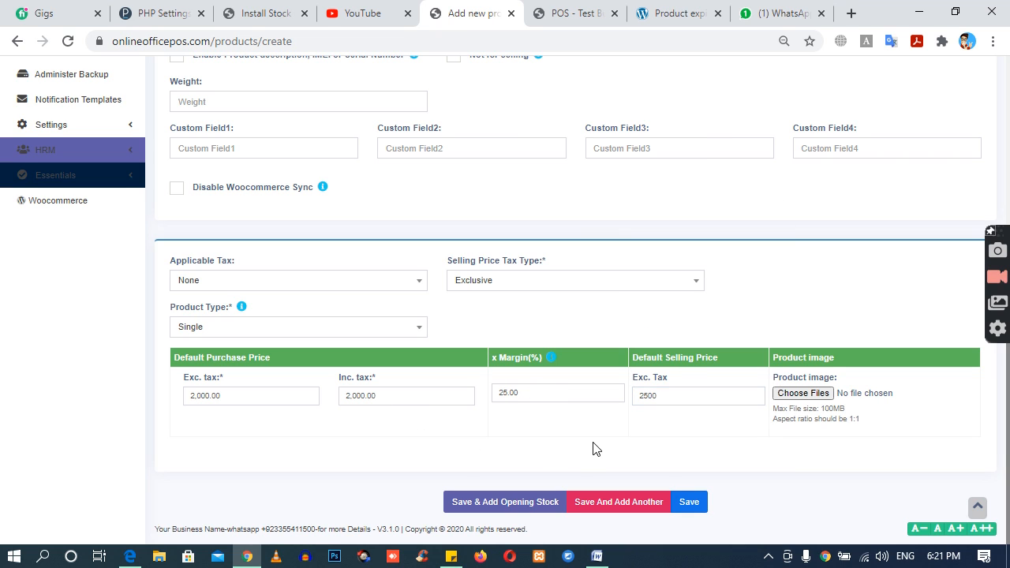
left_click(689, 507)
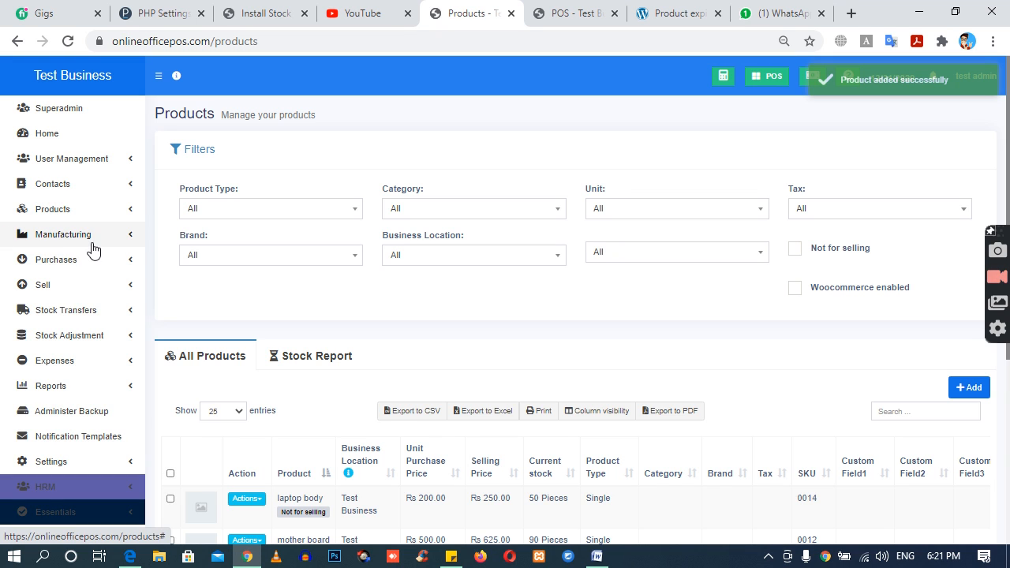
Step: Start a new manufacturing recipe for the product Ready Computer without copying from an existing recipe
left_click(90, 241)
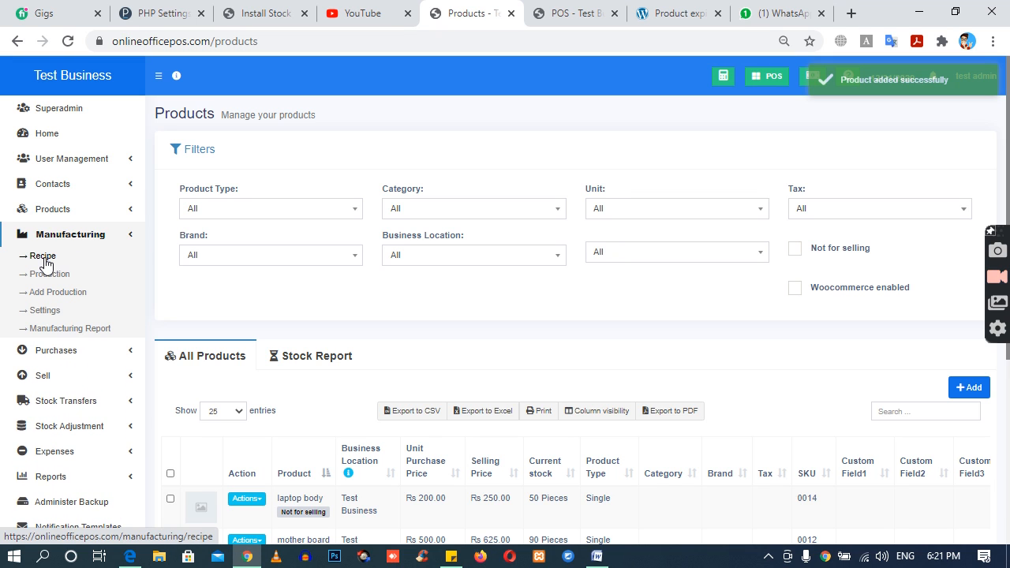
left_click(45, 260)
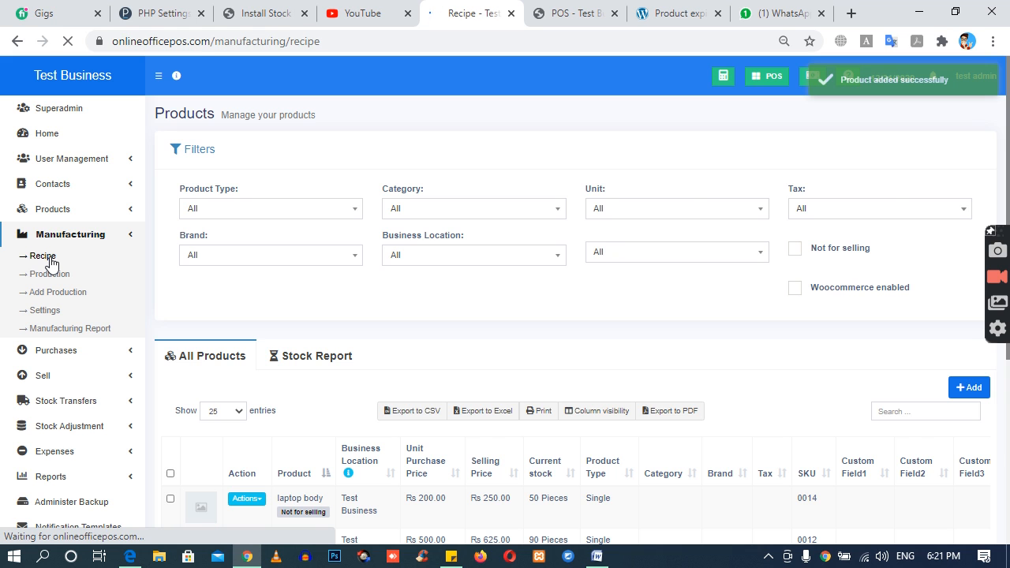
left_click(960, 163)
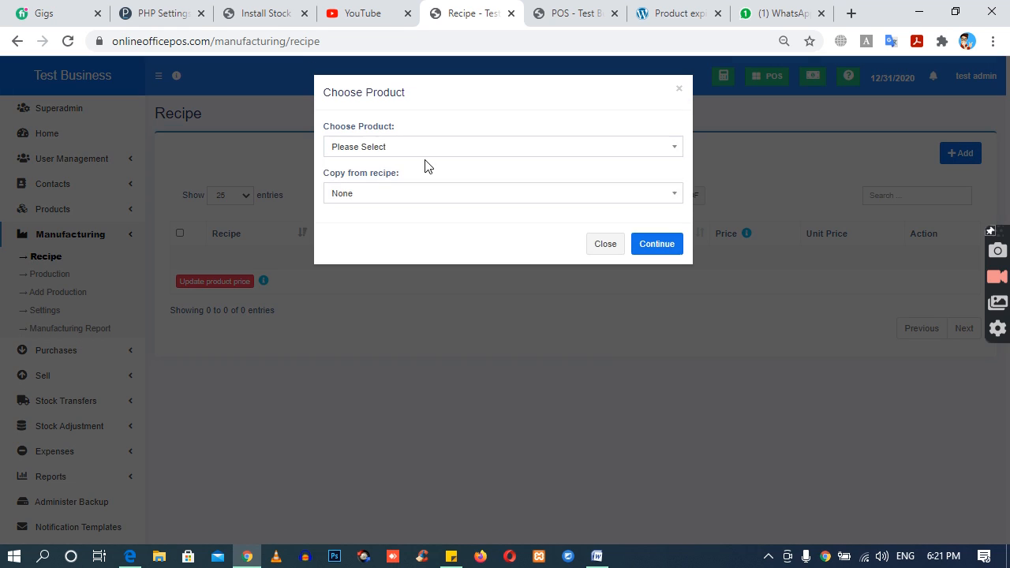
left_click(412, 148)
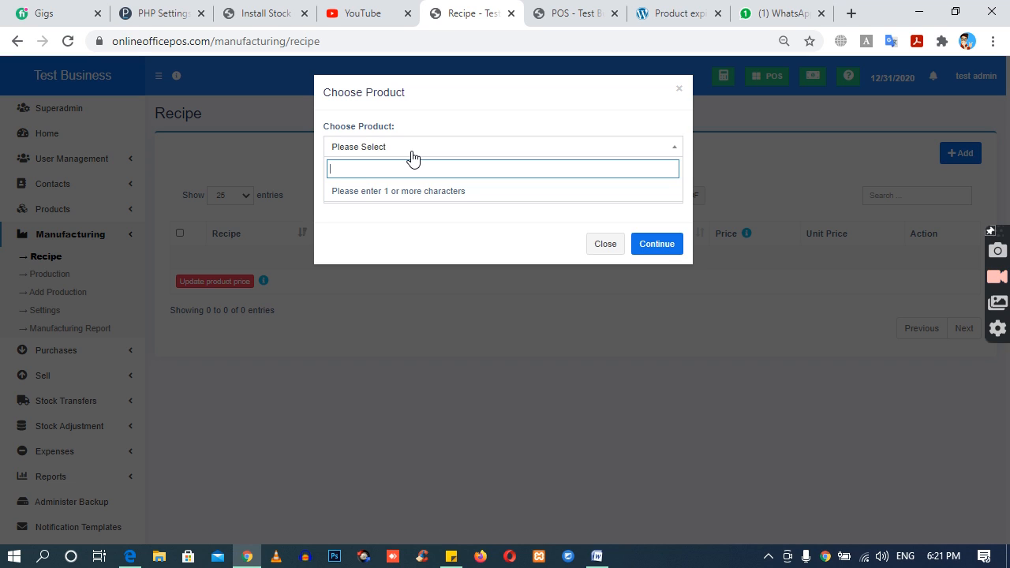
type("ready")
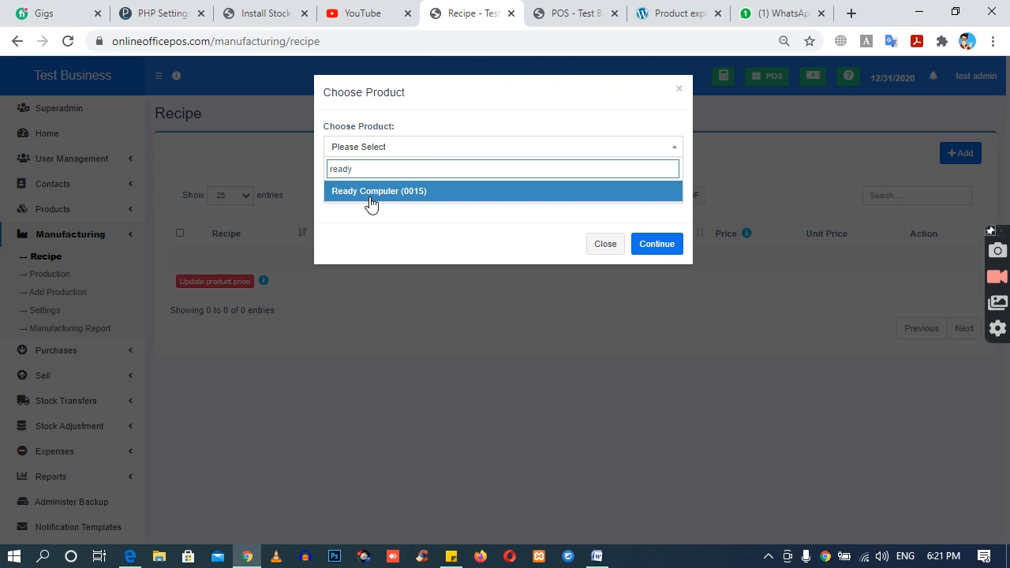
left_click(365, 193)
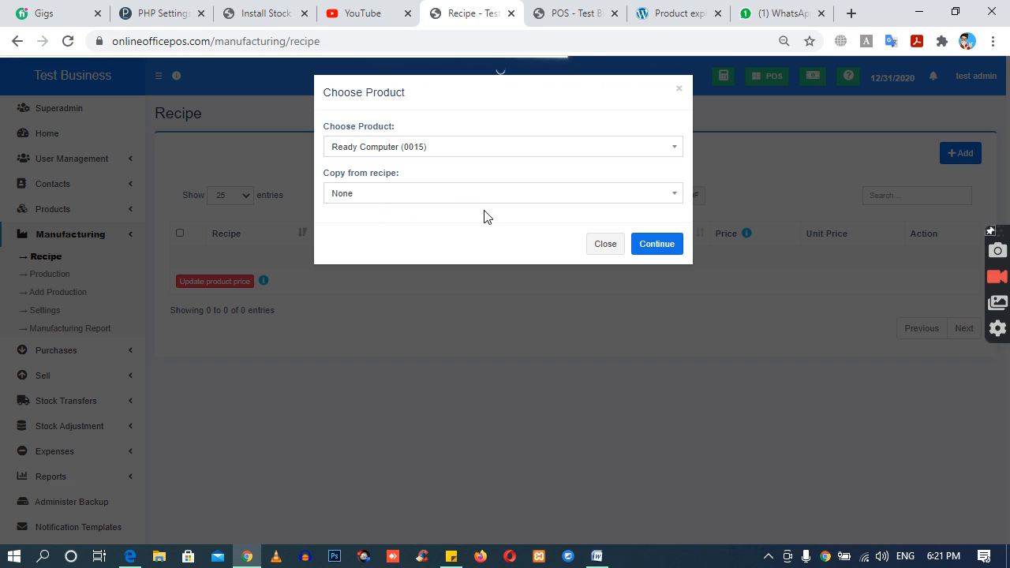
left_click(656, 246)
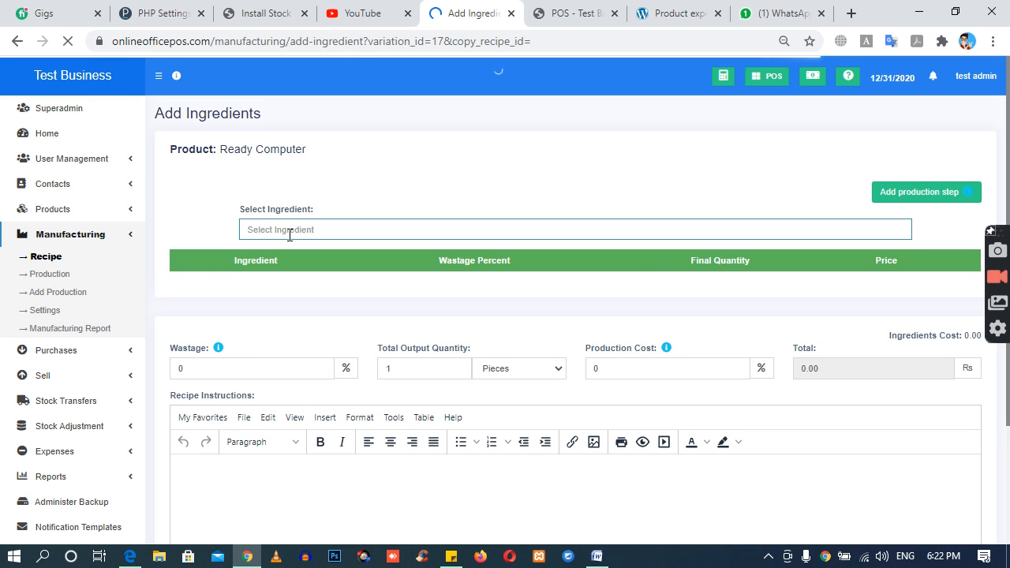
Step: Add ram 4GB and mother board HP as ingredients of the Ready Computer recipe
left_click_drag(219, 150, 329, 162)
left_click(300, 229)
type("ram")
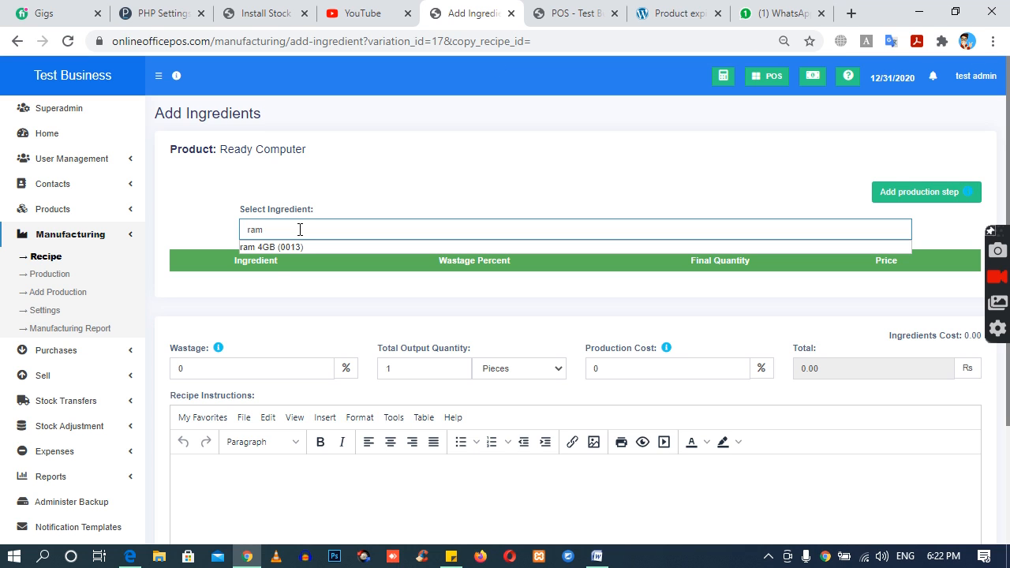
left_click(283, 247)
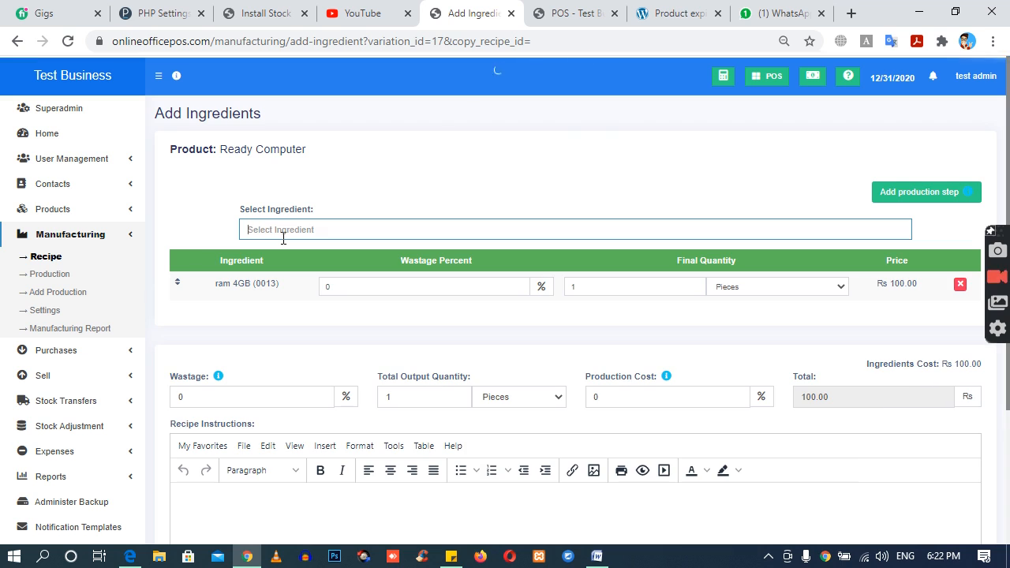
type("mother")
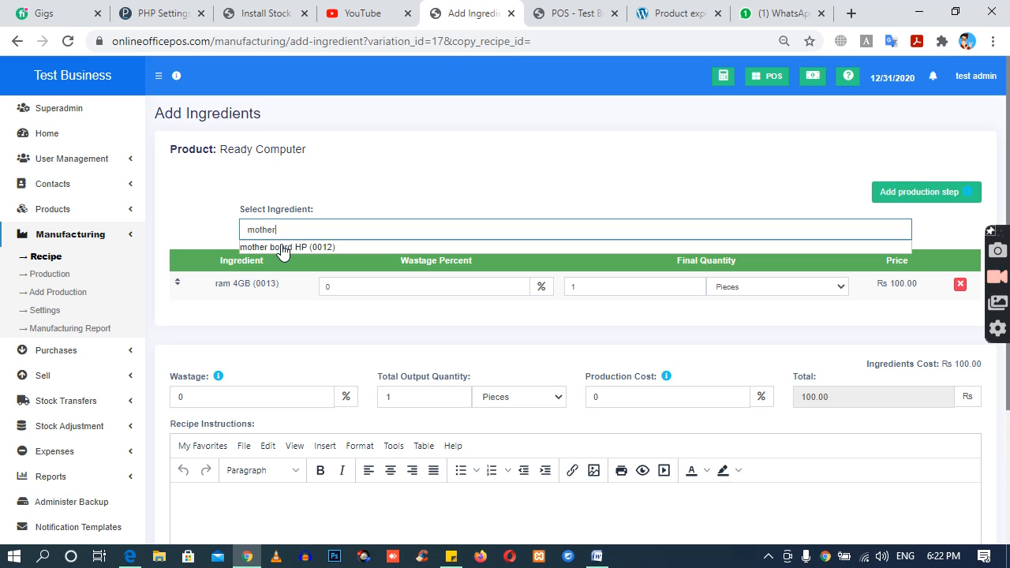
left_click(287, 248)
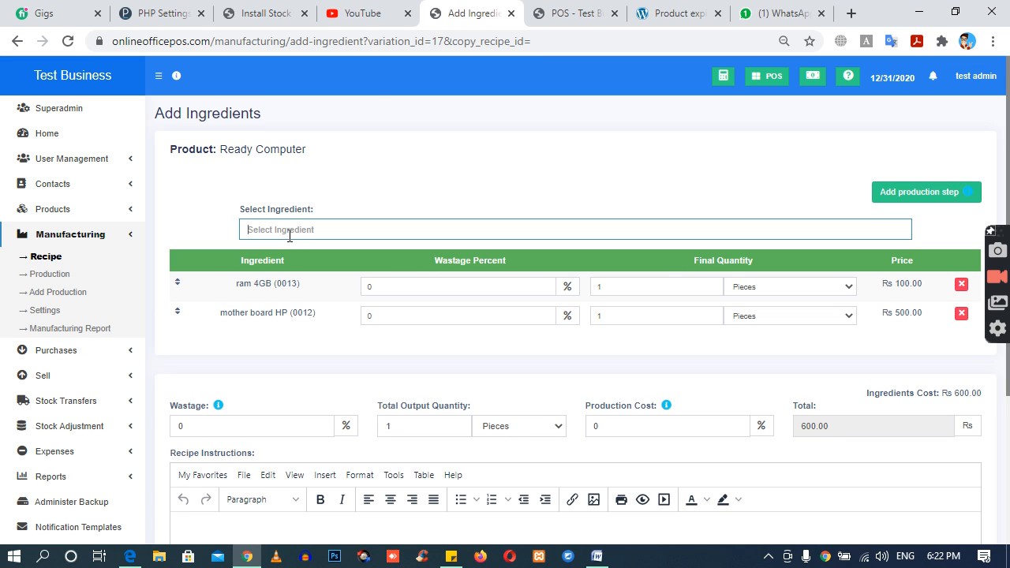
Step: Add the SSD drive and the laptop body to the recipe's ingredients
type("ssd")
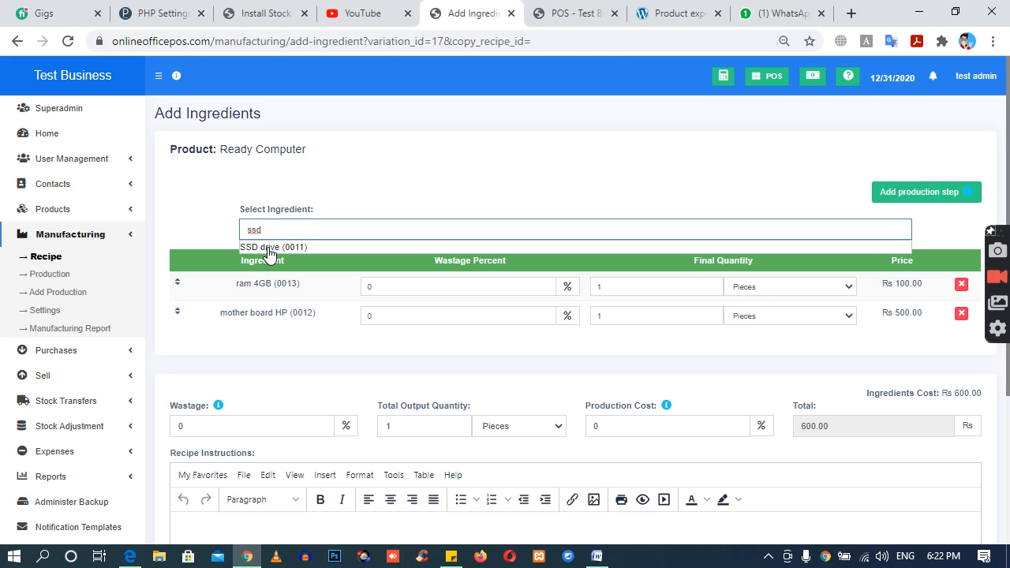
left_click(273, 246)
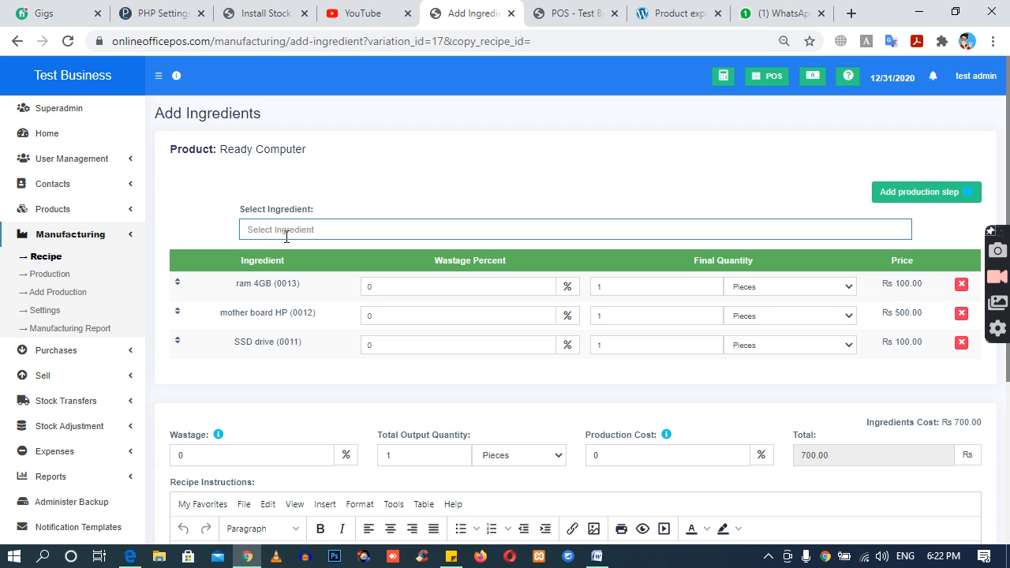
type("body")
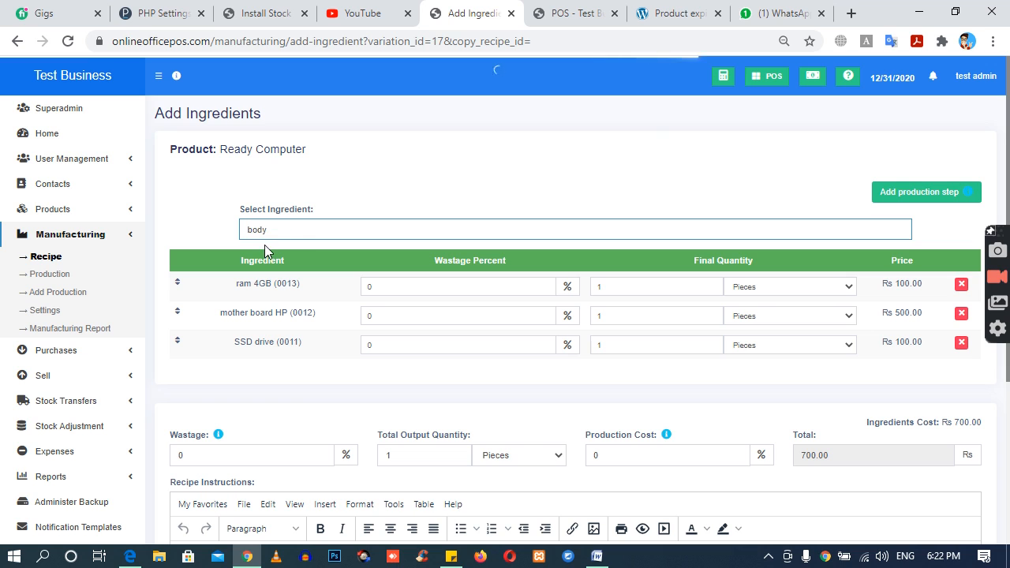
left_click(269, 248)
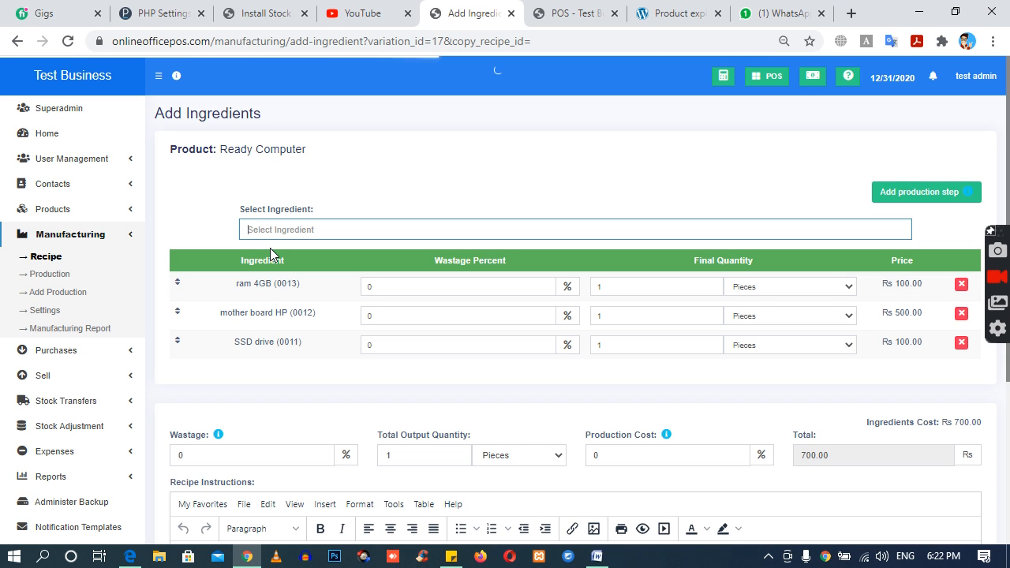
left_click(384, 294)
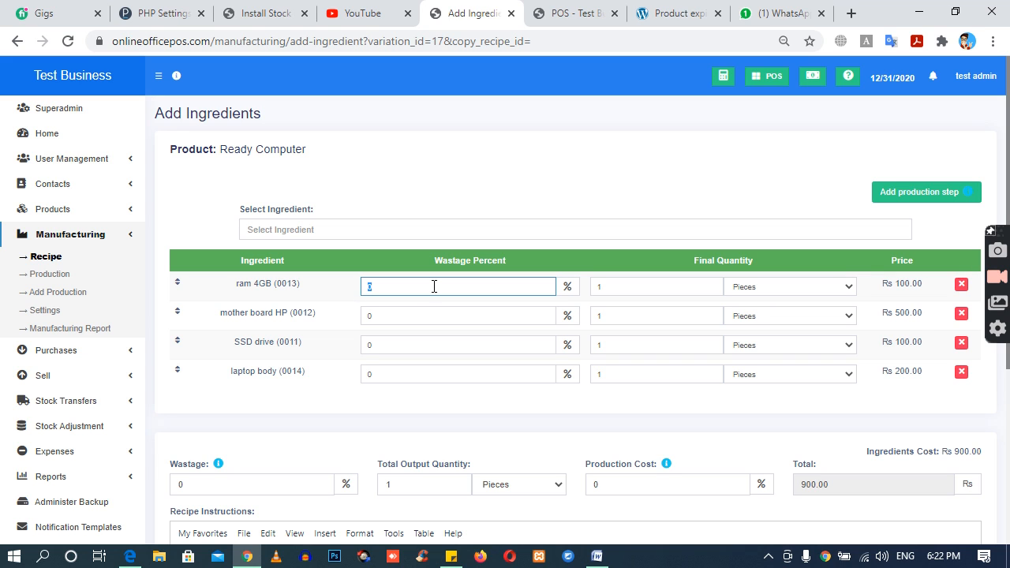
type("20")
left_click(370, 315)
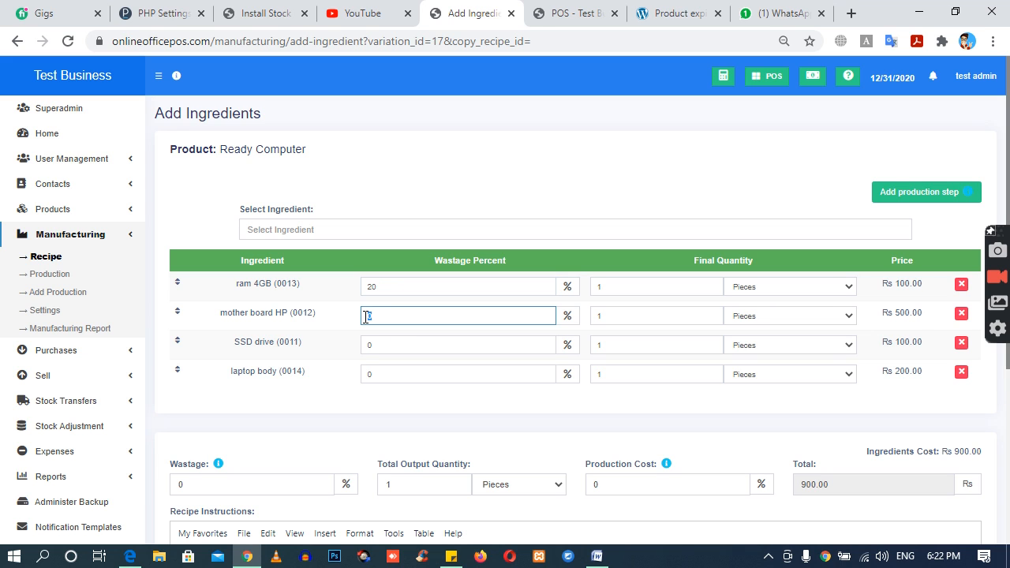
left_click(364, 349)
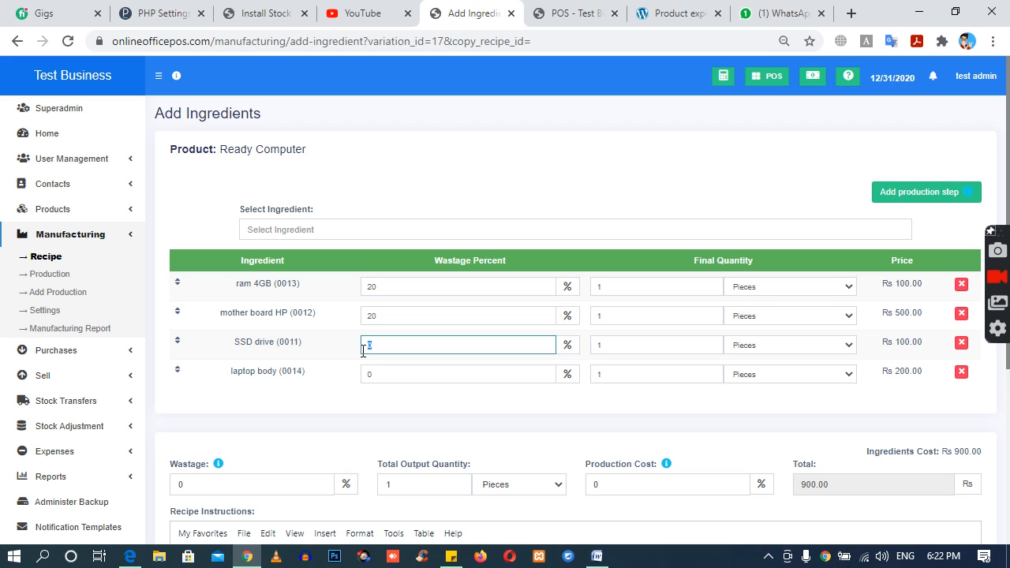
left_click(368, 316)
key("BackSpace")
left_click(369, 288)
key("BackSpace")
Step: Set the final quantity of all four ingredients (ram, mother board, SSD drive and laptop body) to 20 pieces each
left_click(632, 293)
double_click(631, 293)
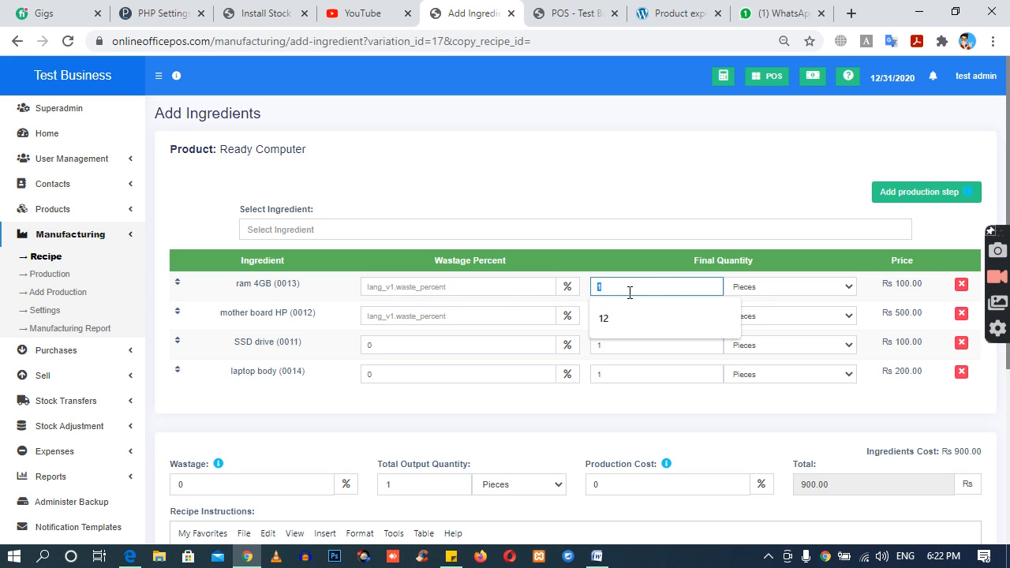
type("20")
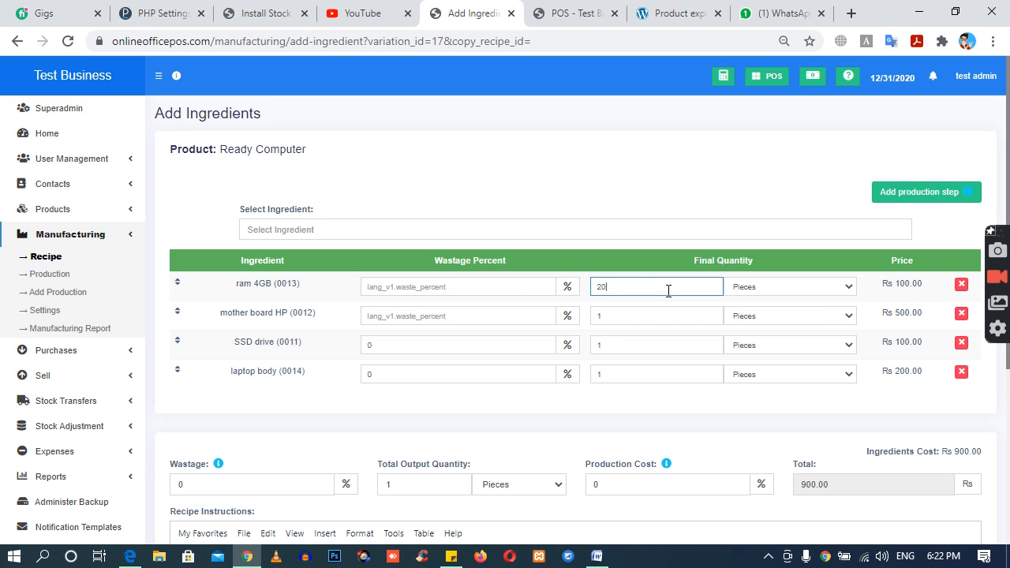
double_click(592, 315)
type("20")
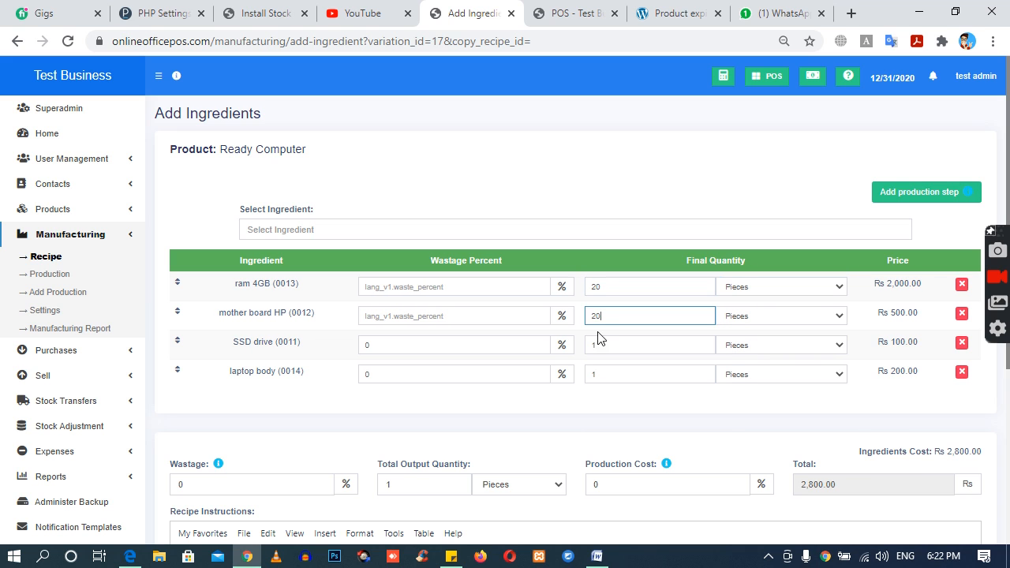
double_click(593, 345)
type("20")
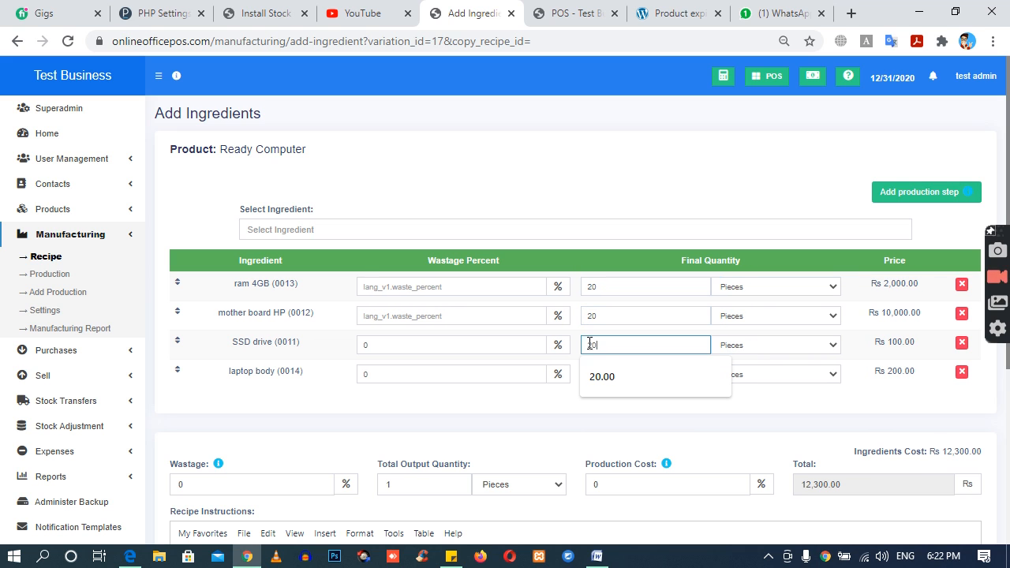
double_click(617, 374)
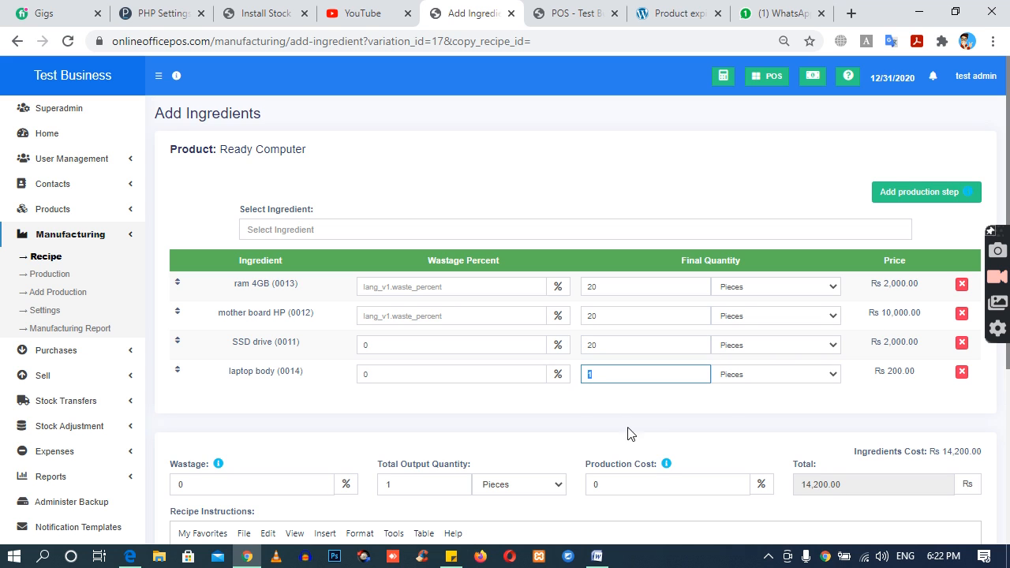
type("20")
left_click(555, 415)
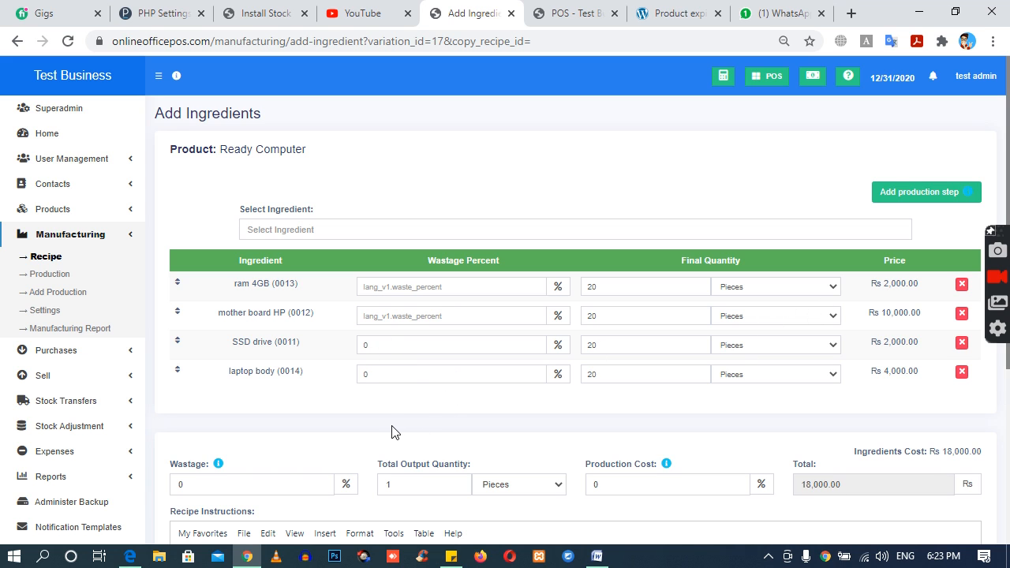
left_click_drag(942, 452, 975, 452)
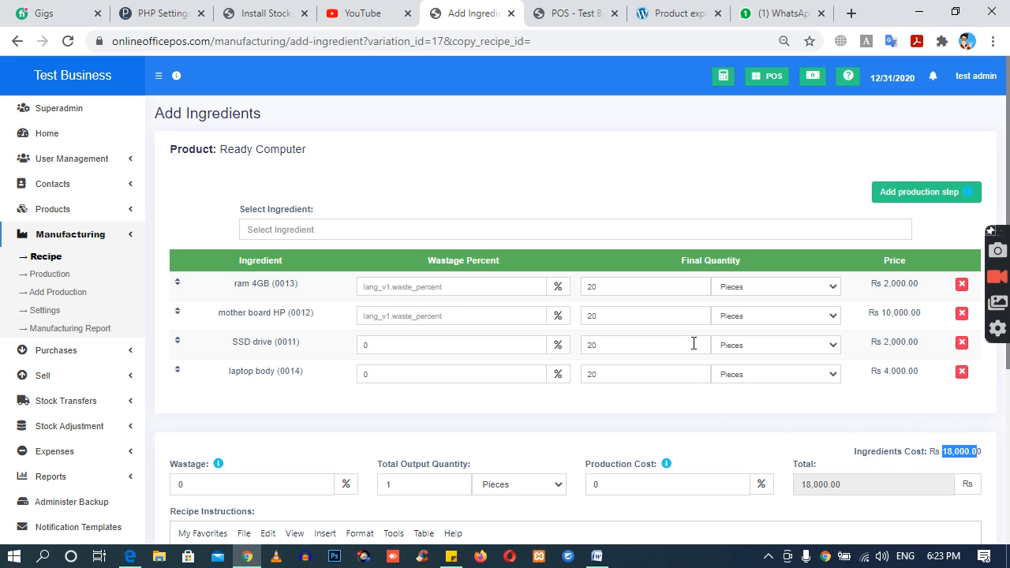
scroll(714, 376, "down", 2)
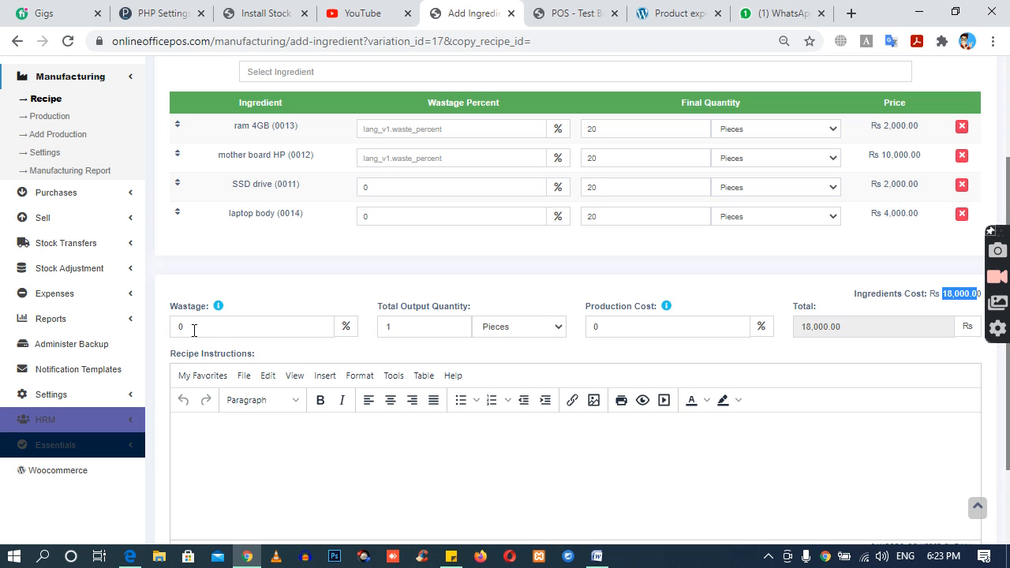
left_click_drag(208, 330, 173, 328)
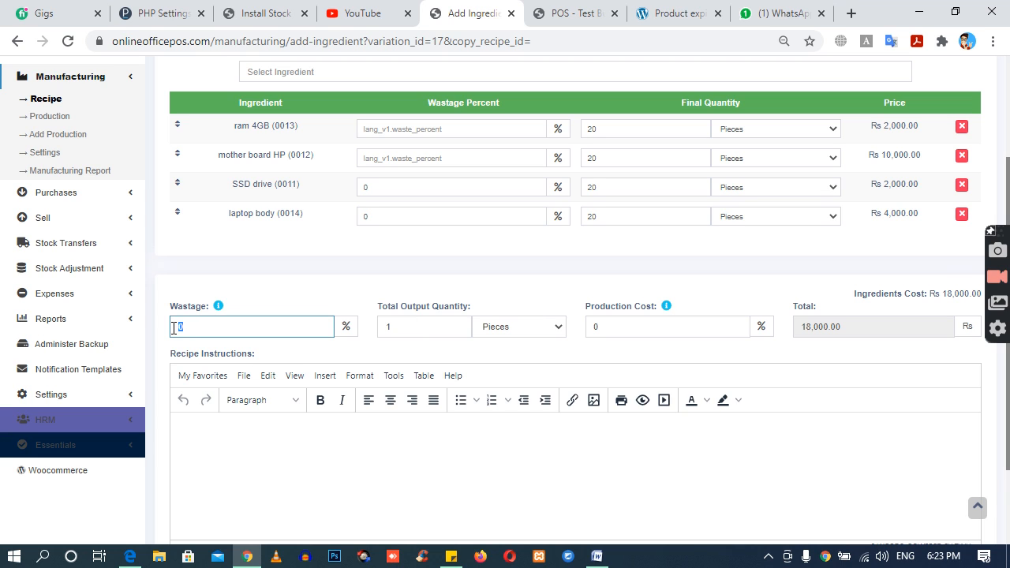
type("1")
left_click(363, 273)
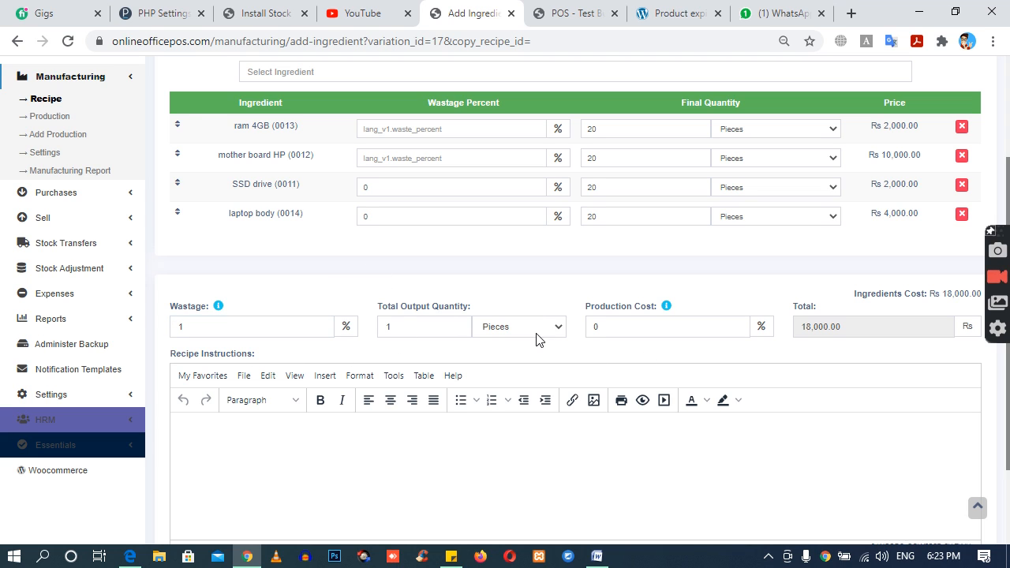
left_click_drag(189, 328, 177, 327)
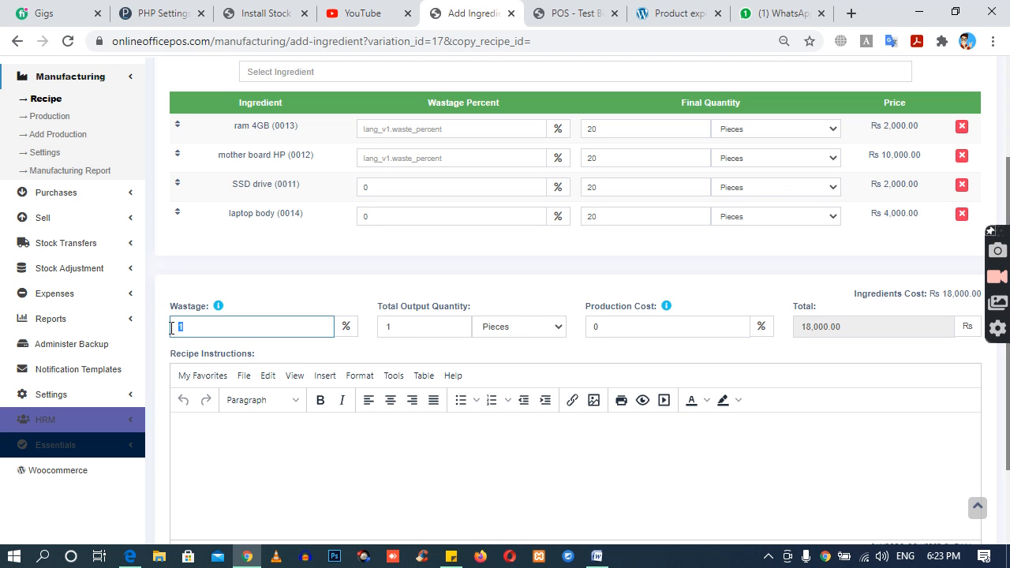
type("0")
left_click(282, 289)
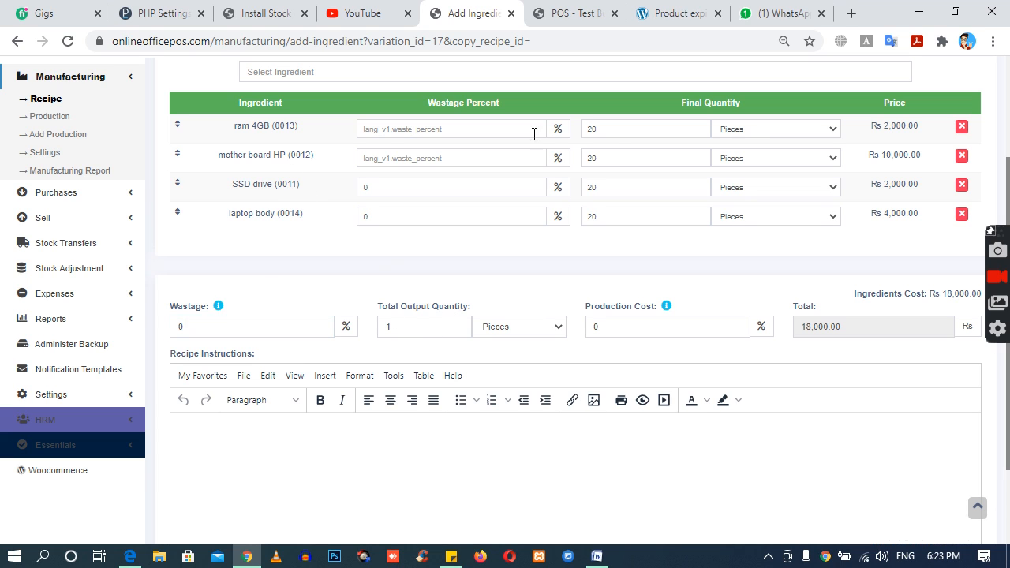
Step: Set the recipe's total output quantity to 20 pieces and its production cost to 500 percent
left_click_drag(420, 330, 374, 338)
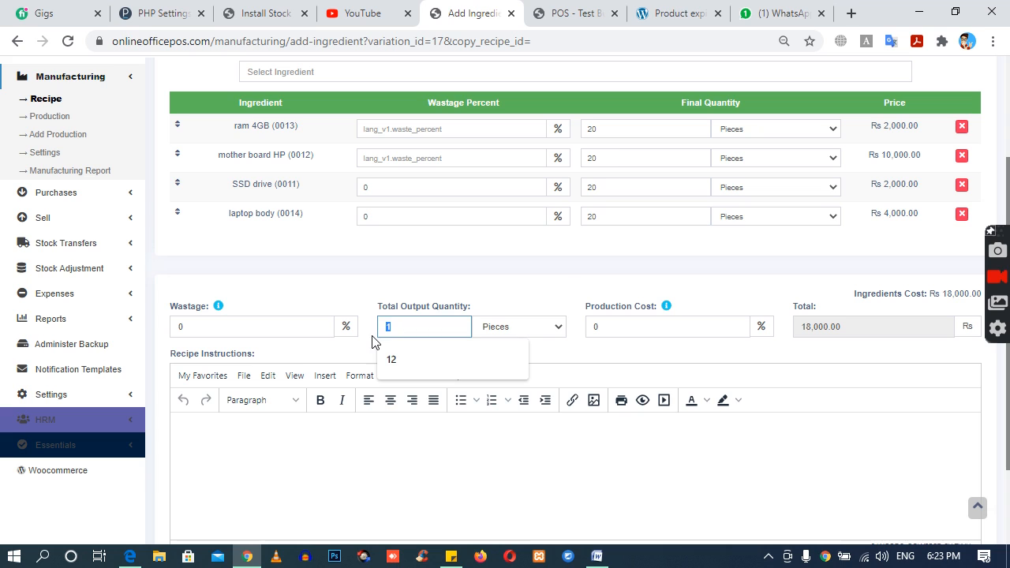
type("20")
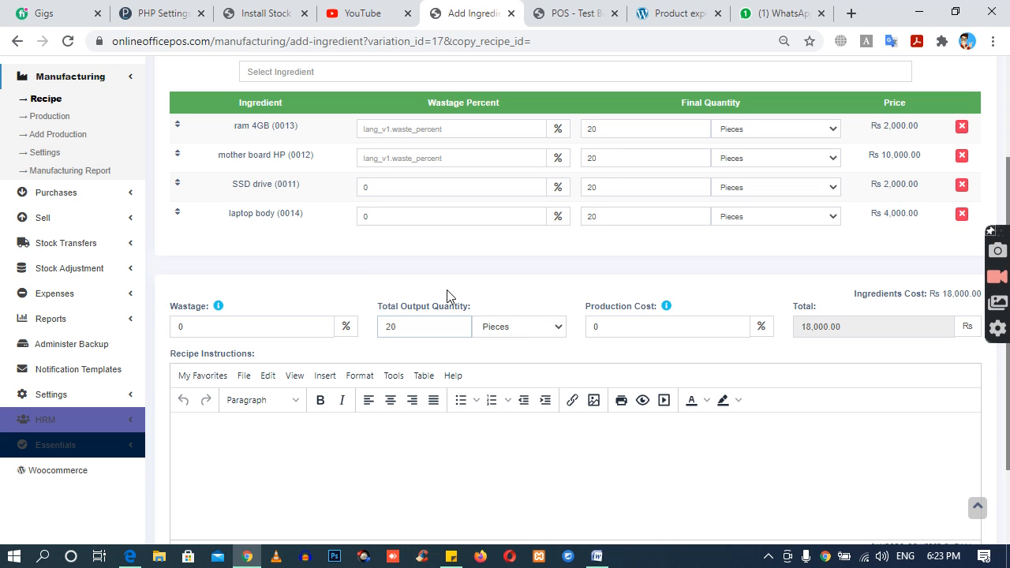
double_click(593, 328)
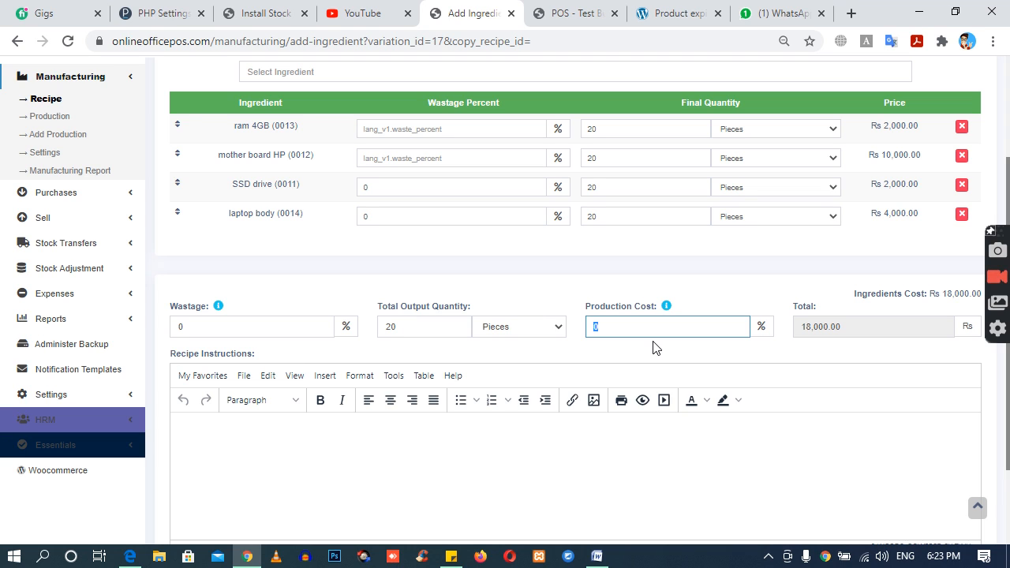
type("500")
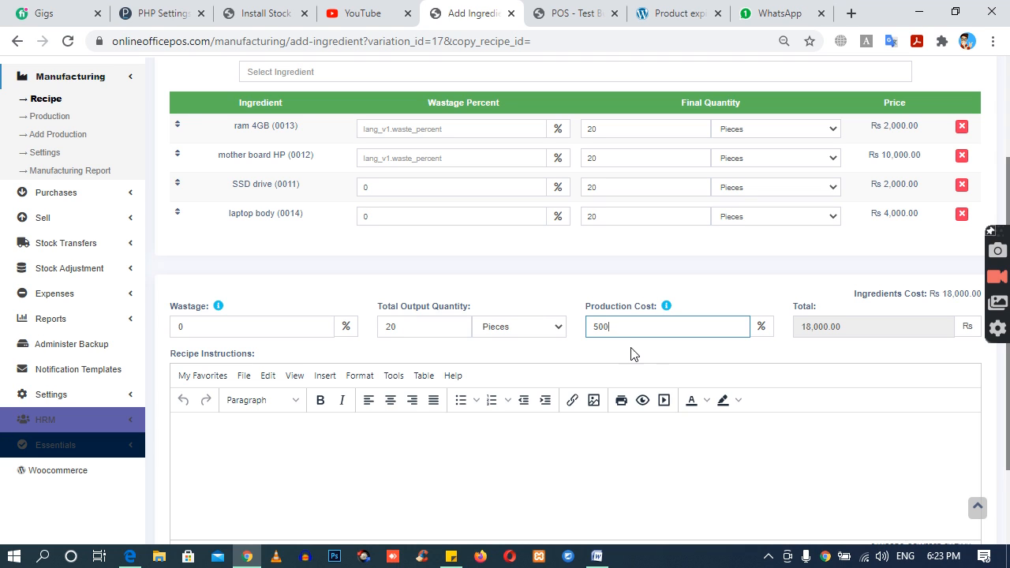
left_click(631, 353)
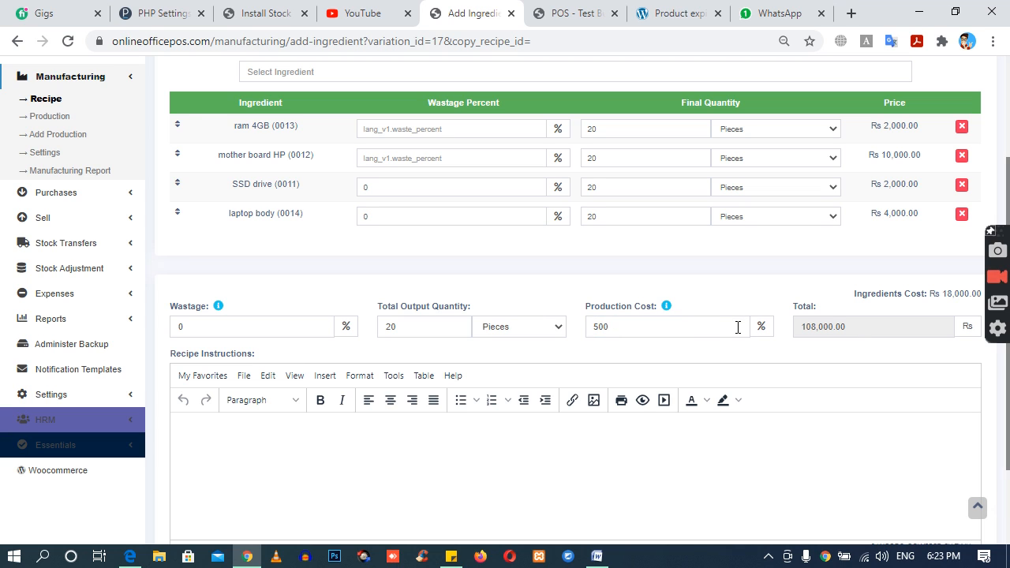
Step: Set the recipe's production cost to 10 percent and save the recipe
double_click(634, 329)
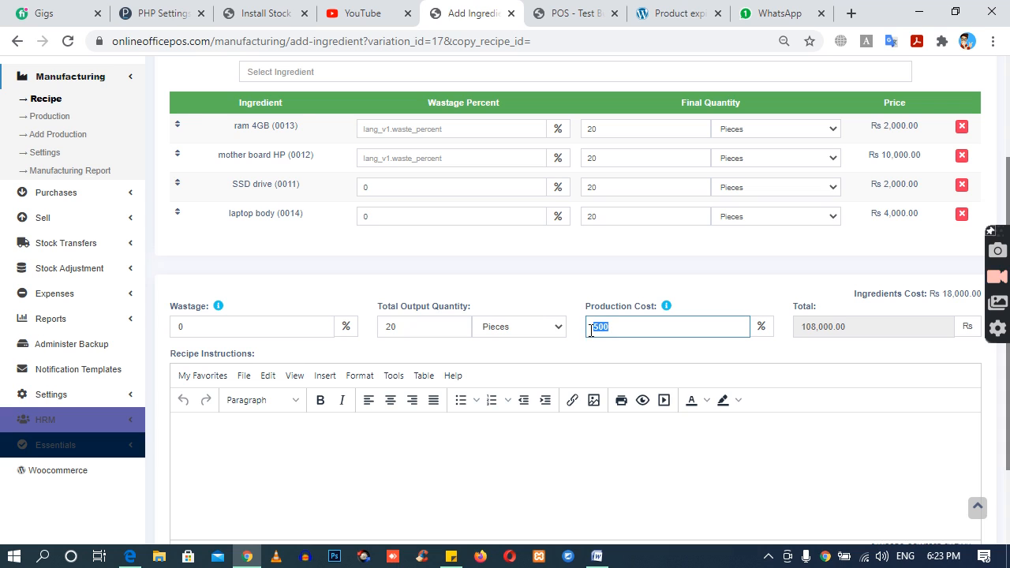
type("10")
left_click(656, 345)
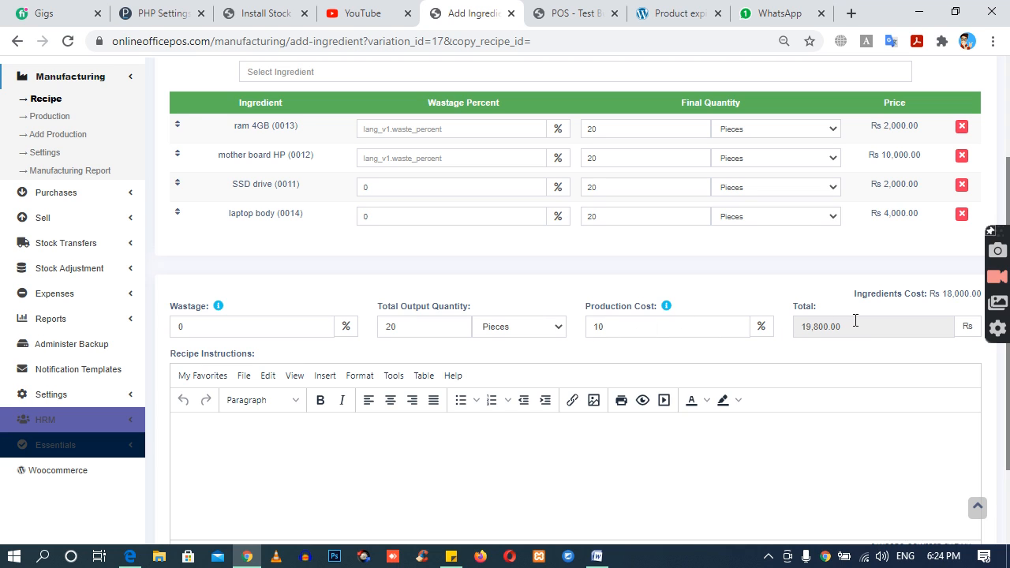
double_click(802, 326)
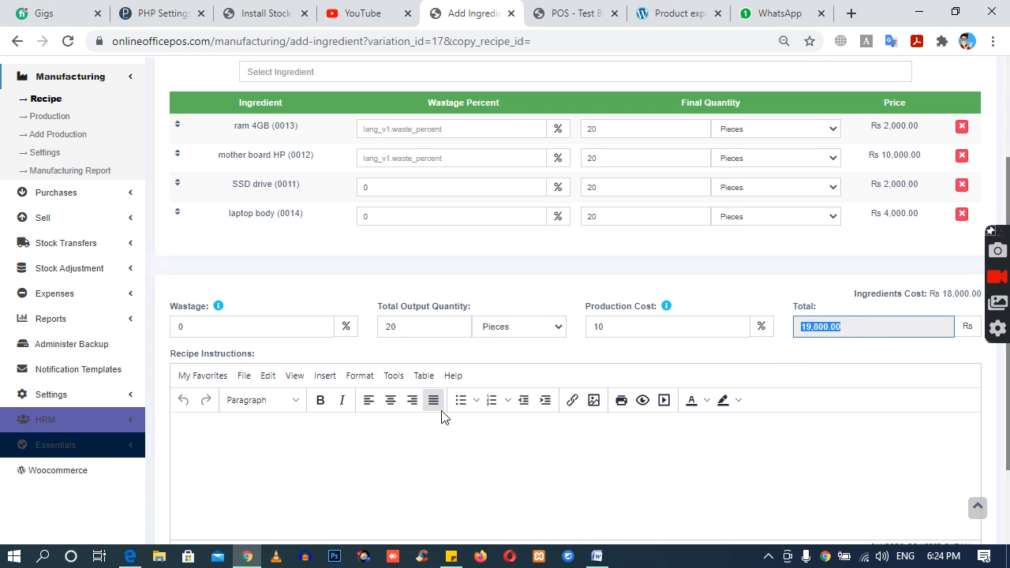
scroll(440, 417, "down", 2)
left_click(964, 473)
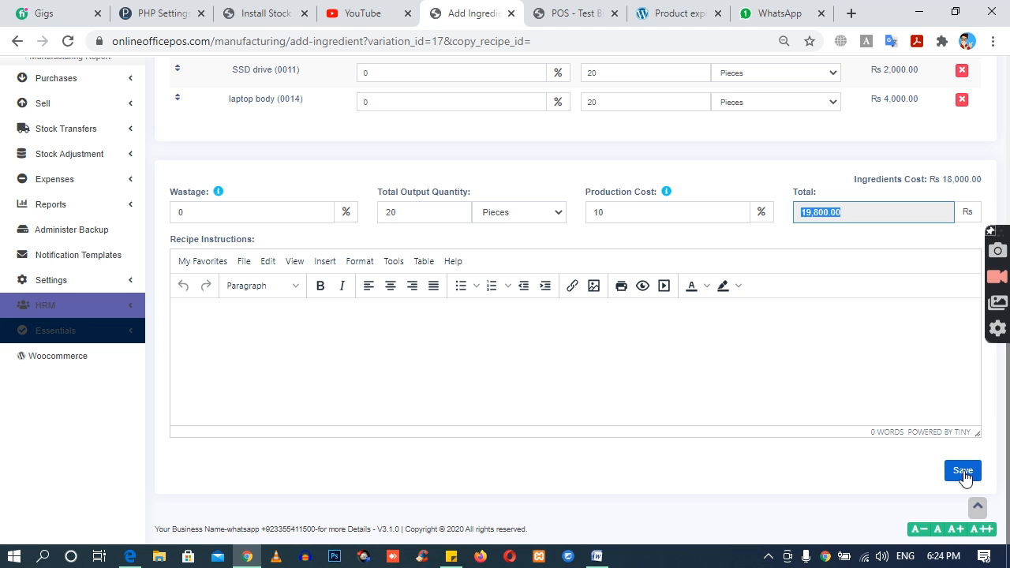
left_click(964, 474)
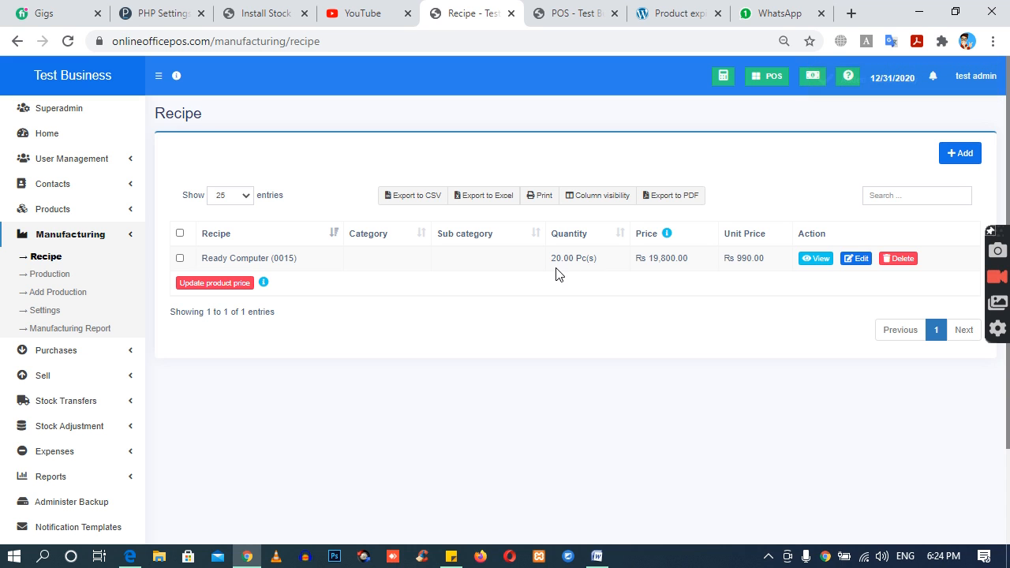
Step: Start a new production entry with Ready Computer as its product and review the loaded ingredients
left_click(49, 276)
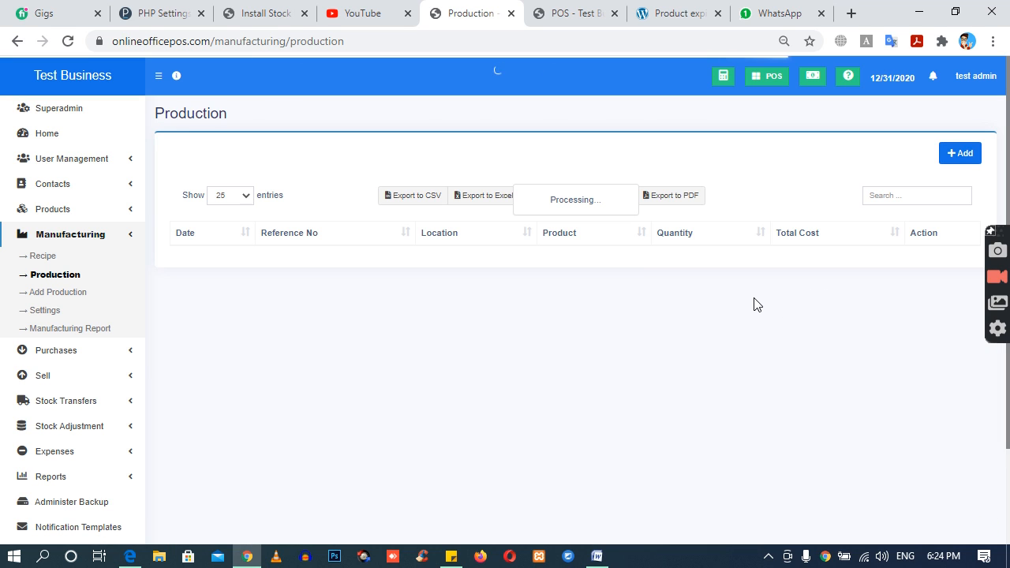
left_click(962, 156)
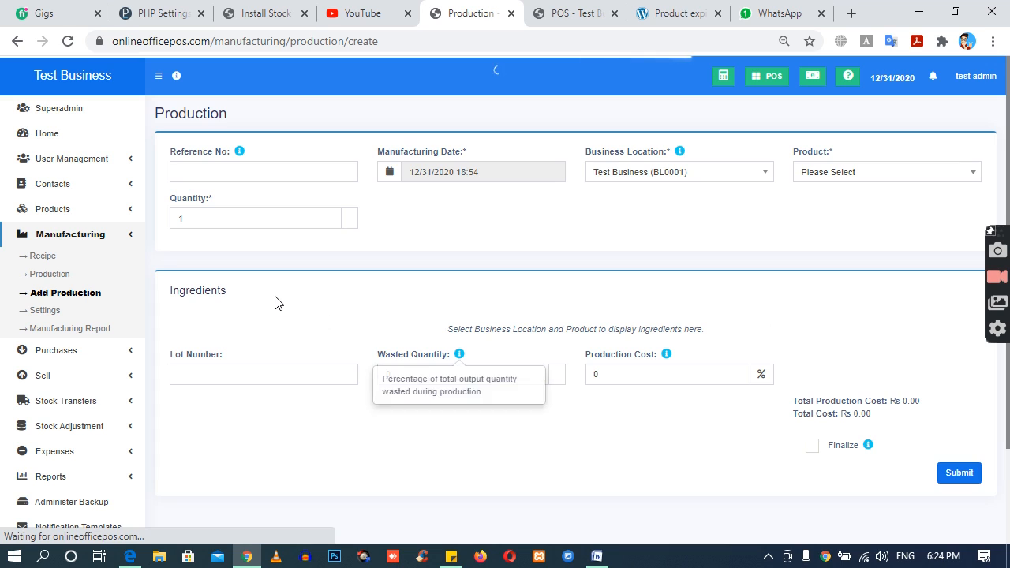
left_click(822, 170)
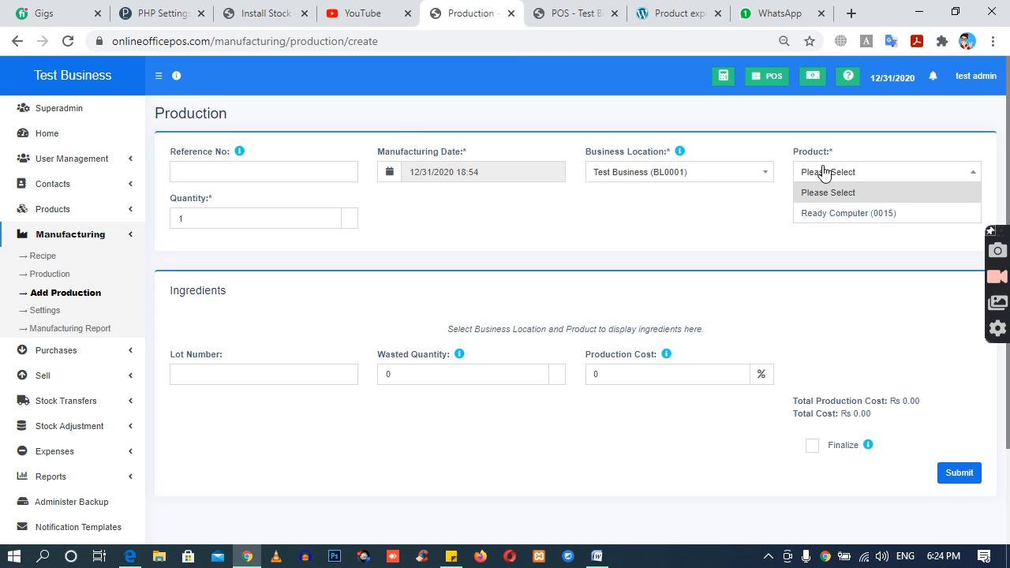
left_click(836, 215)
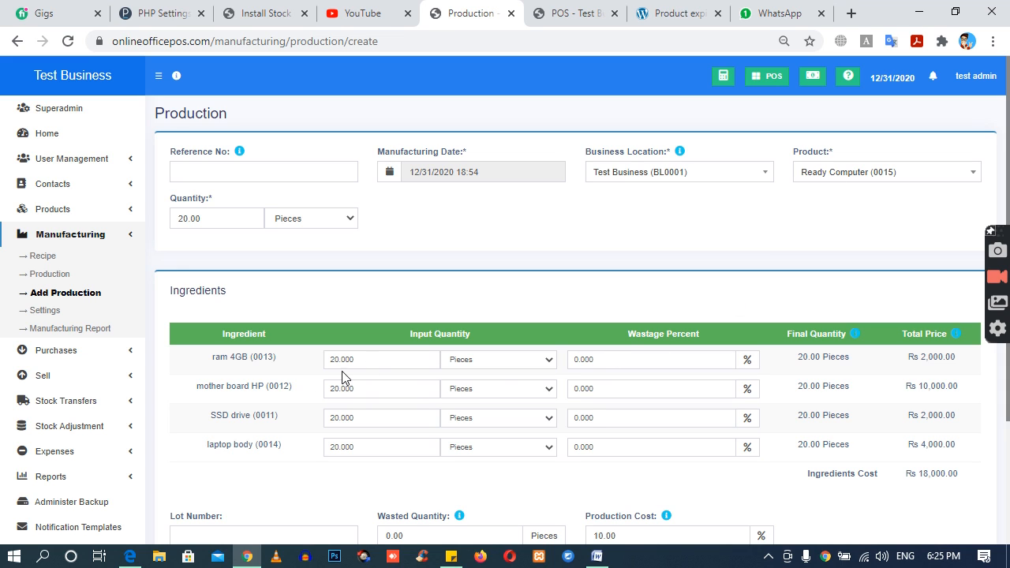
scroll(439, 363, "down", 2)
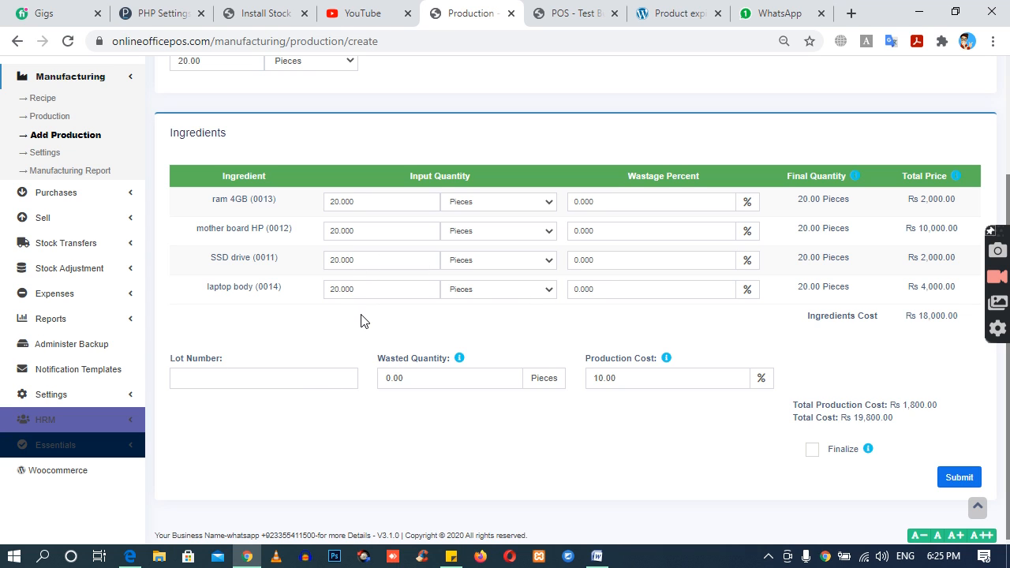
scroll(873, 244, "up", 2)
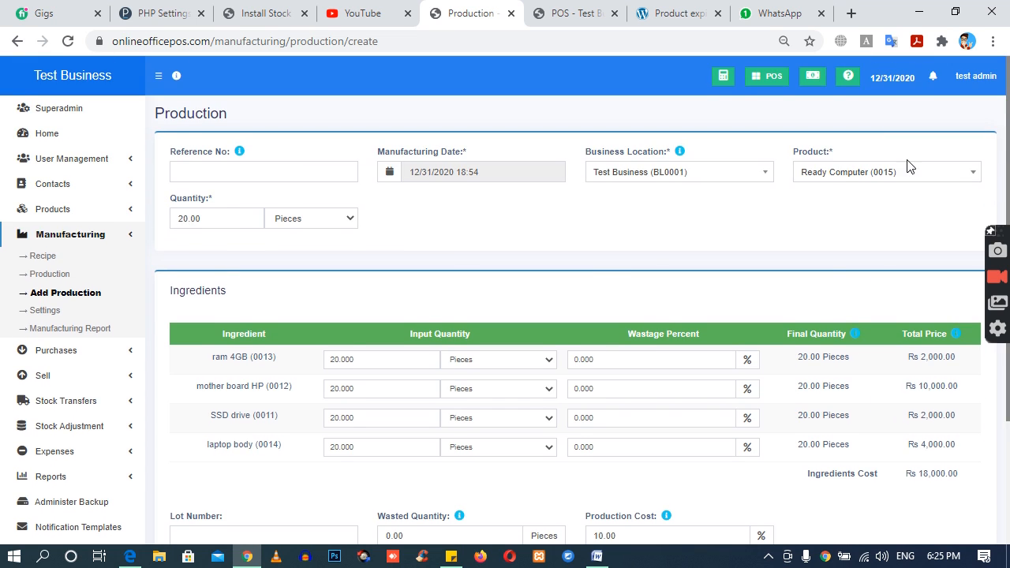
Step: Enter lot number 777 for the production, mark it as finalized and submit it
scroll(679, 336, "down", 2)
left_click(189, 373)
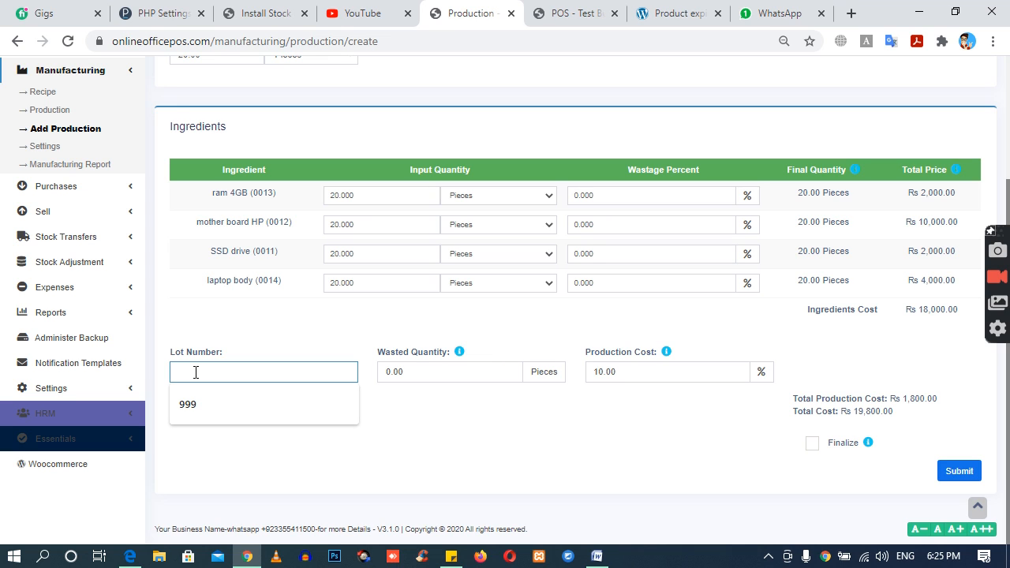
type("777")
left_click(249, 401)
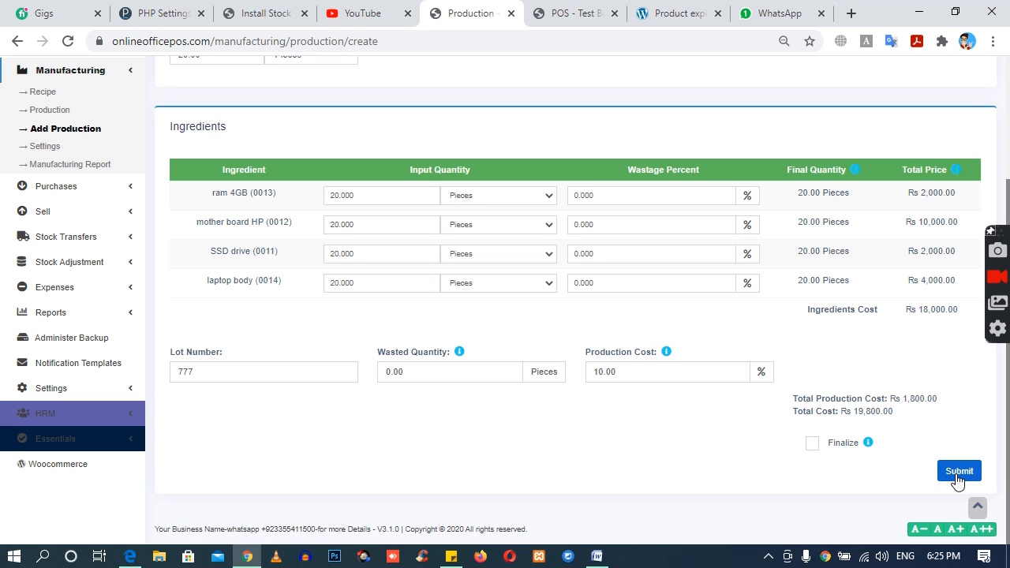
left_click(812, 445)
mouse_move(869, 450)
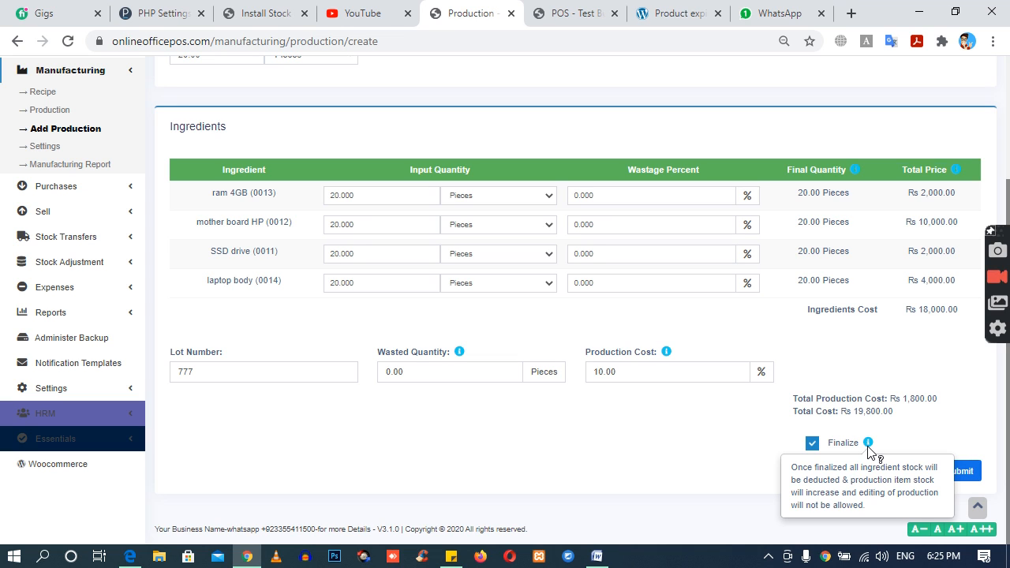
left_click(962, 471)
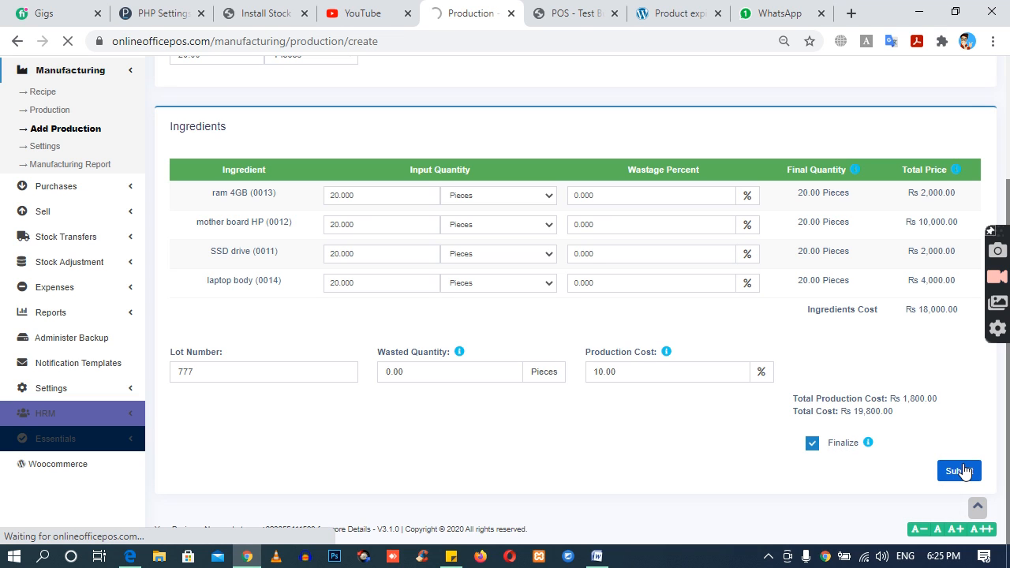
Step: Switch to the POS sale screen and add Ready Computer to the walk-in customer's sale
left_click(575, 8)
left_click(481, 8)
left_click(537, 8)
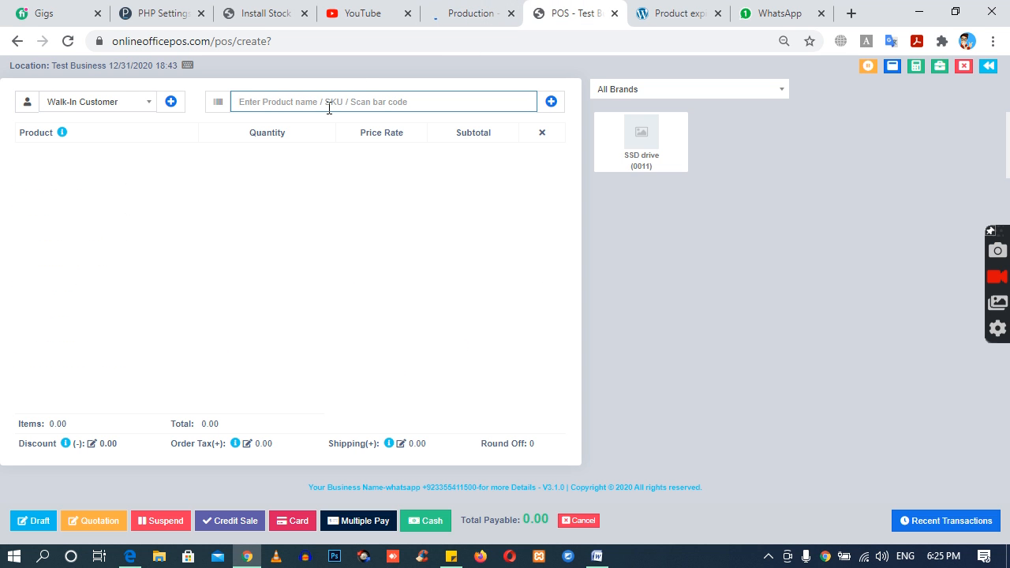
type("ready")
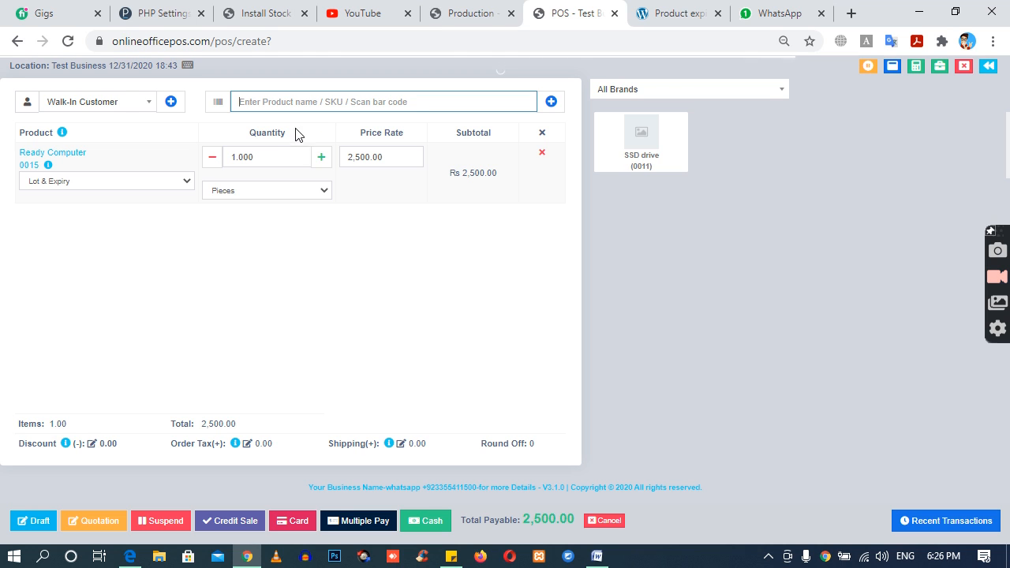
Step: Try to raise the Ready Computer quantity in the sale to 21 to check the stock limit
left_click(321, 157)
left_click(321, 157)
left_click_drag(308, 157, 205, 167)
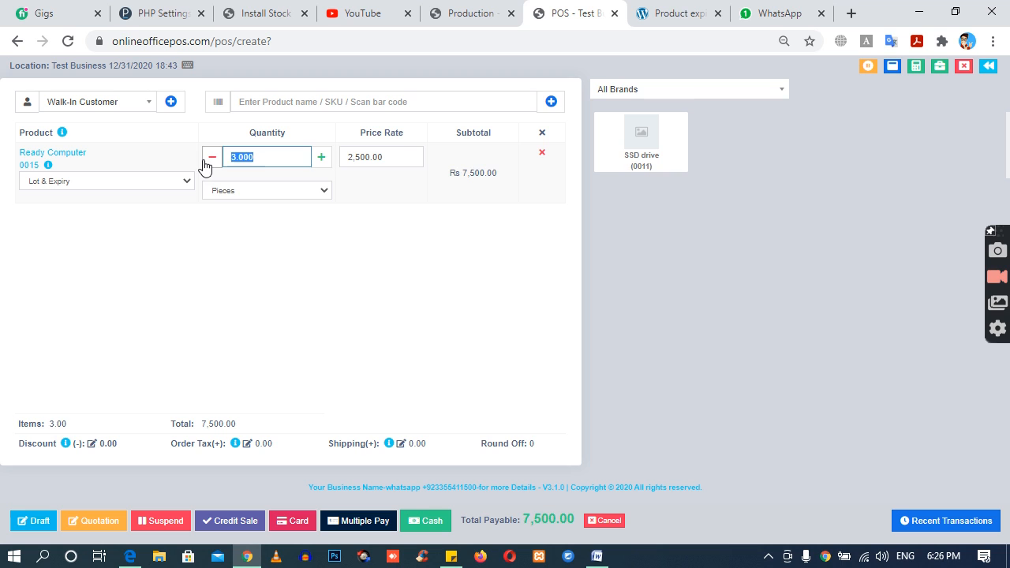
type("21")
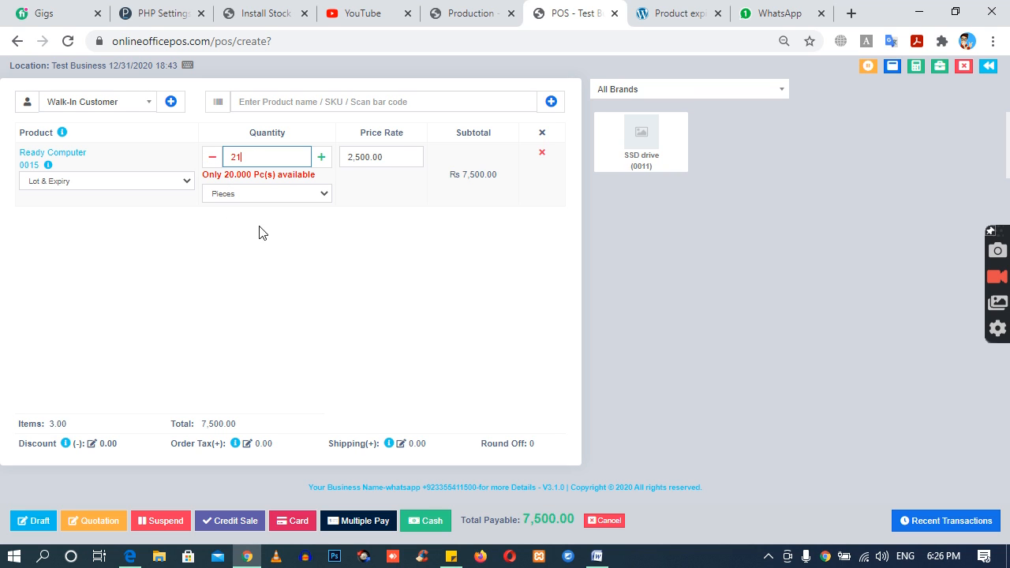
left_click_drag(223, 186, 308, 186)
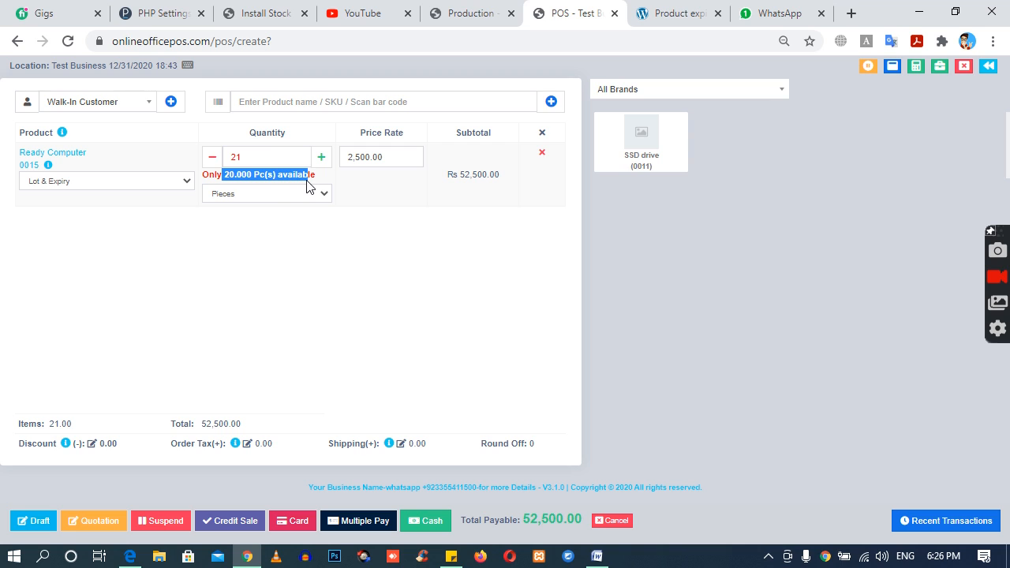
left_click(308, 186)
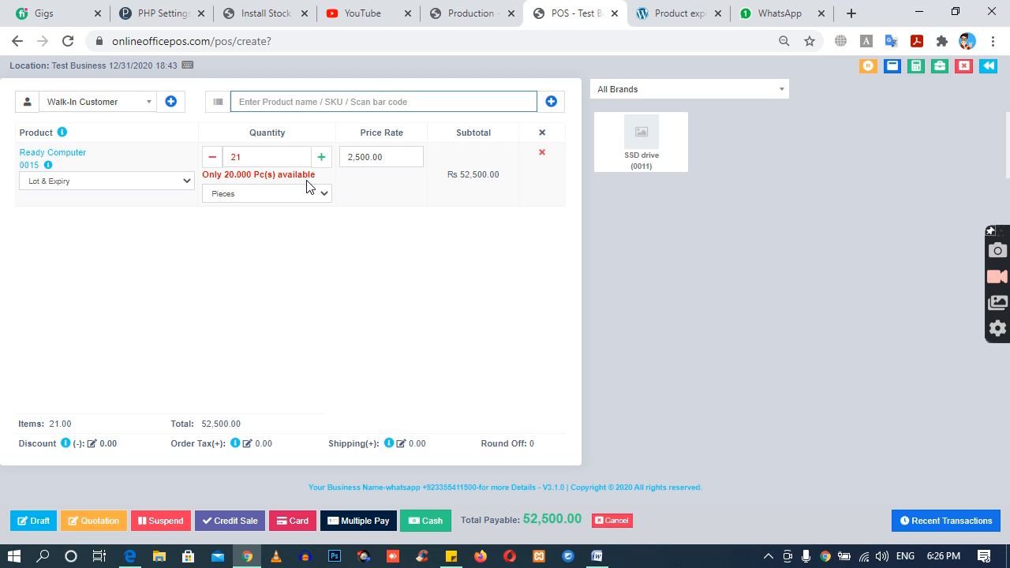
left_click_drag(219, 176, 315, 176)
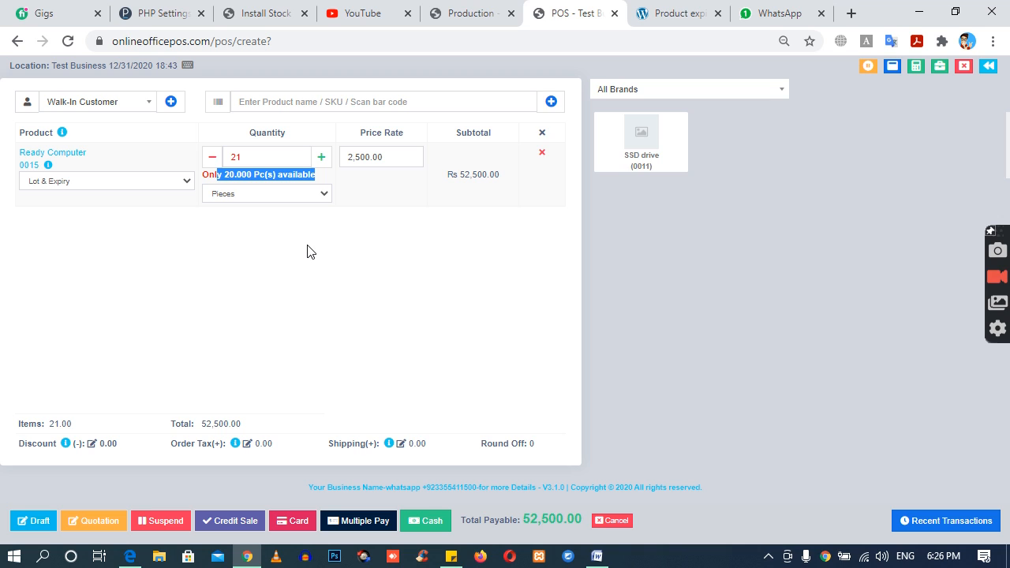
Step: Set the Ready Computer quantity to 1 and complete the sale as a cash payment
left_click(240, 162)
double_click(233, 162)
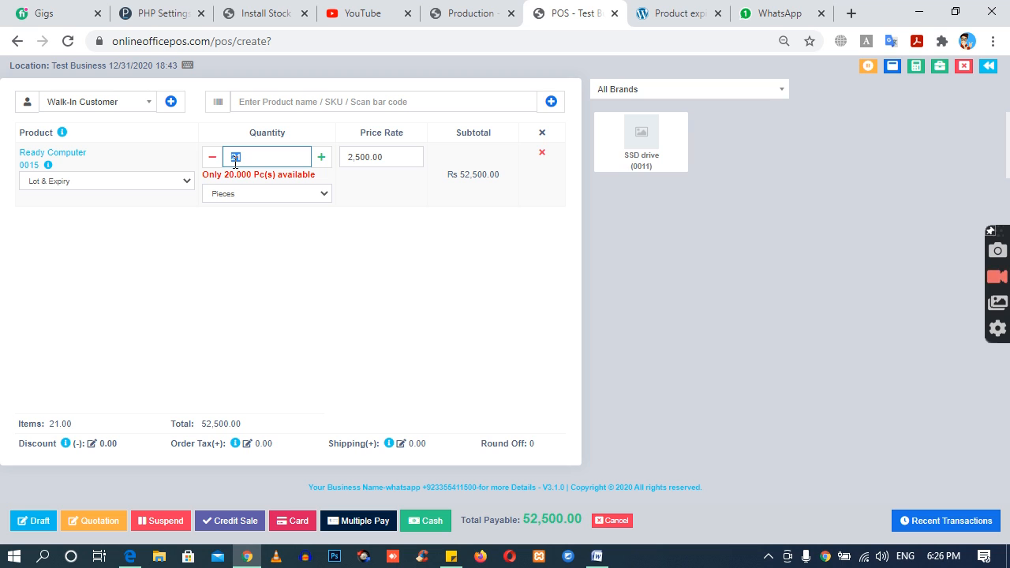
key("BackSpace")
type("1")
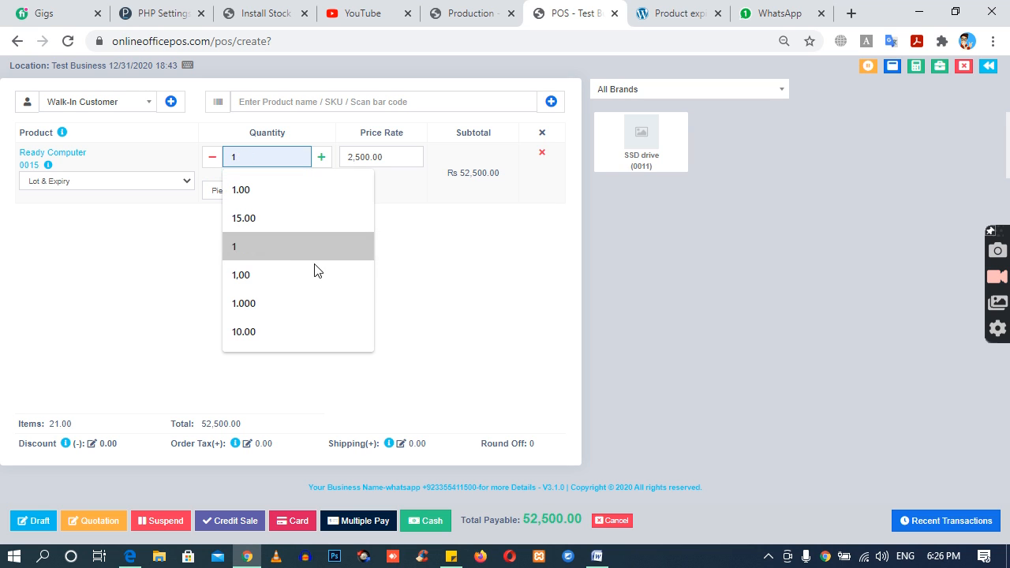
left_click(284, 252)
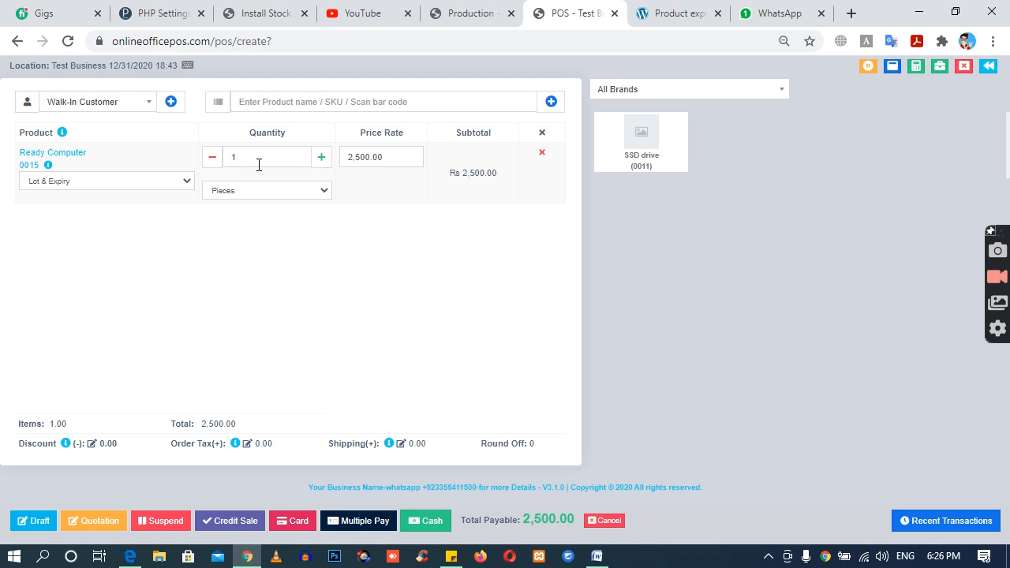
left_click_drag(465, 173, 505, 182)
left_click(499, 214)
double_click(478, 173)
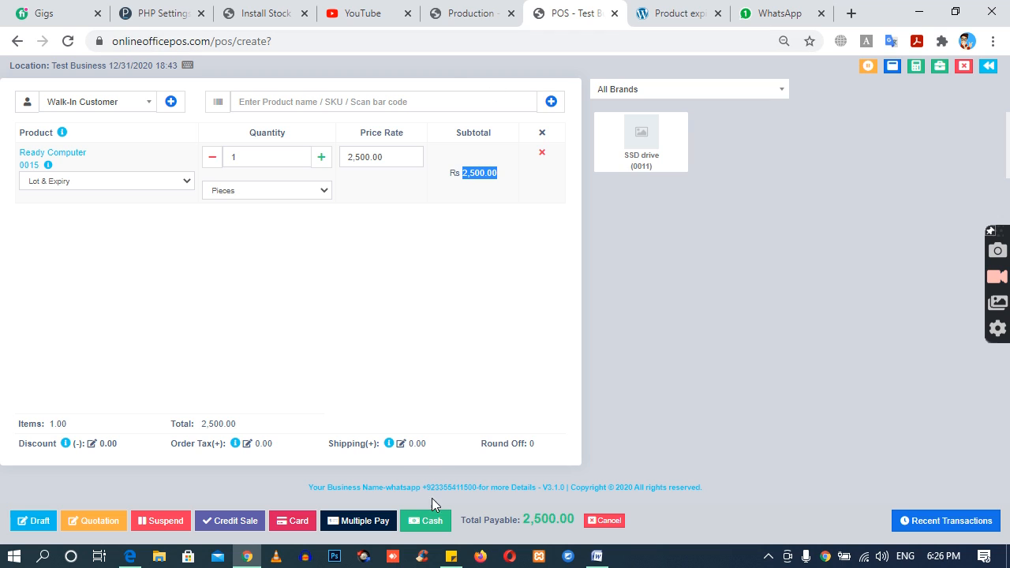
left_click(433, 529)
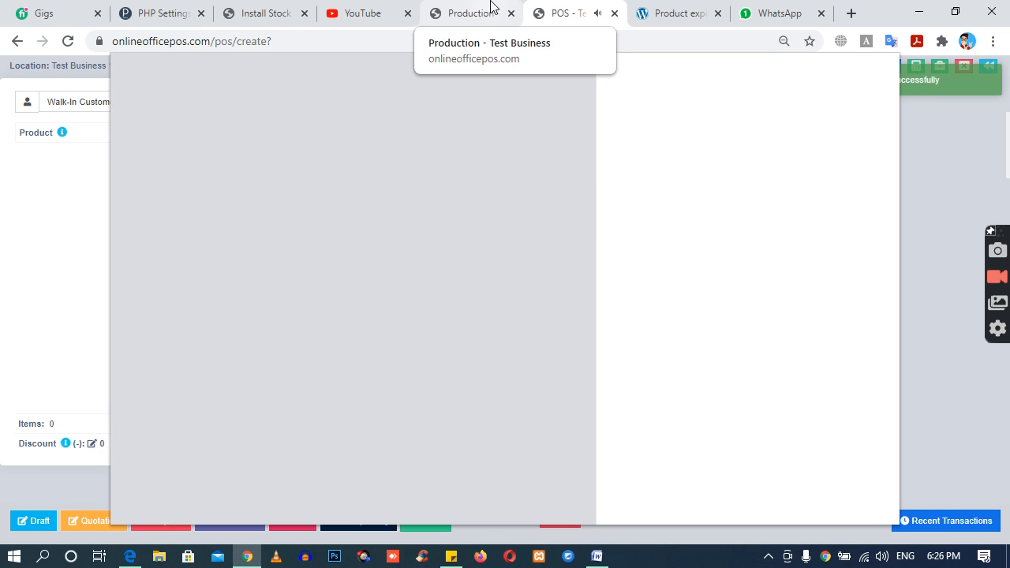
Step: Return to the production page and open the Stock Report from there
left_click(491, 6)
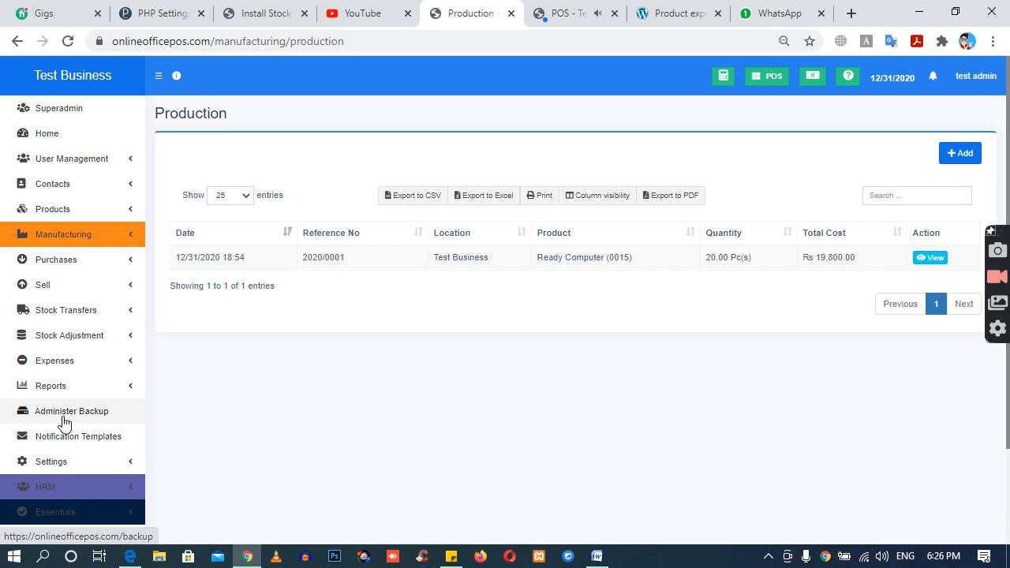
left_click(74, 386)
scroll(71, 442, "down", 2)
scroll(70, 483, "down", 2)
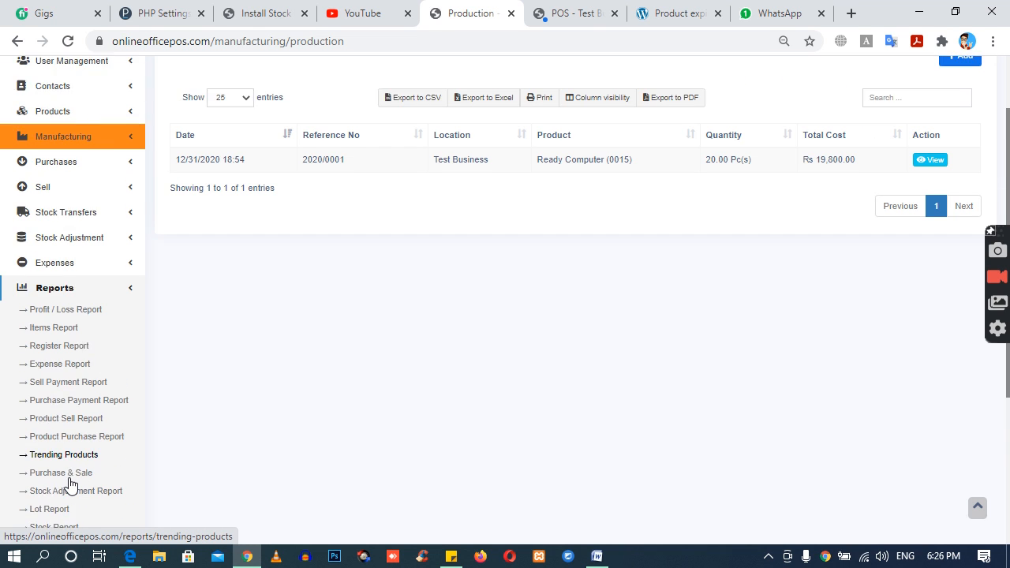
left_click(47, 390)
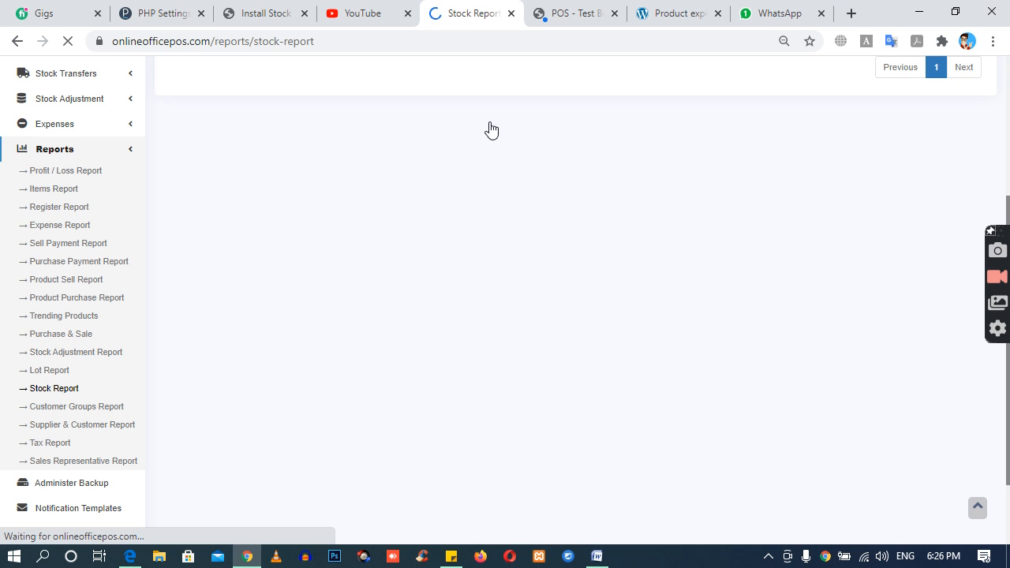
scroll(467, 392, "down", 3)
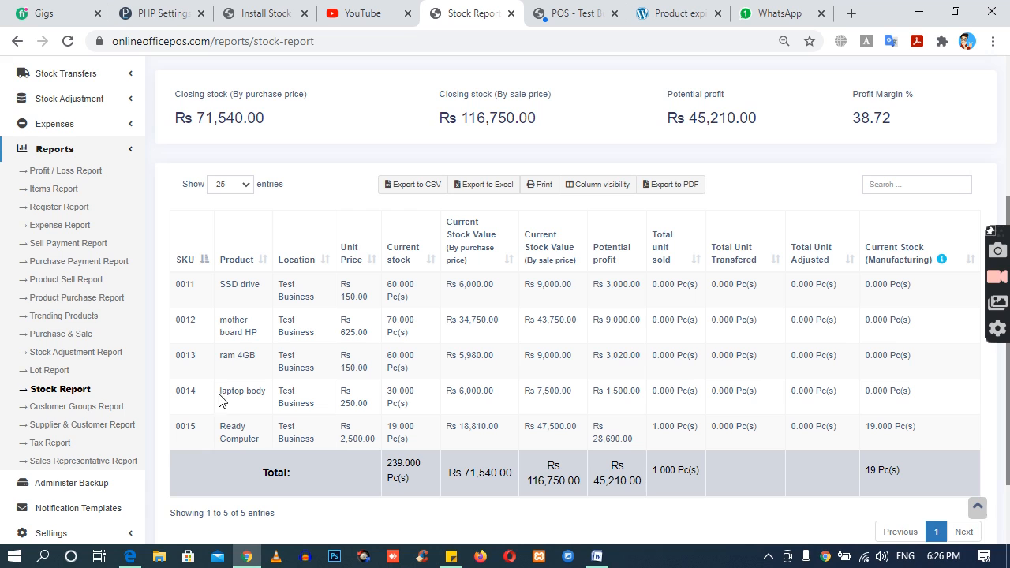
Step: Check Ready Computer's total units sold and current stock, and the laptop body's current stock in the report
left_click_drag(219, 426, 265, 445)
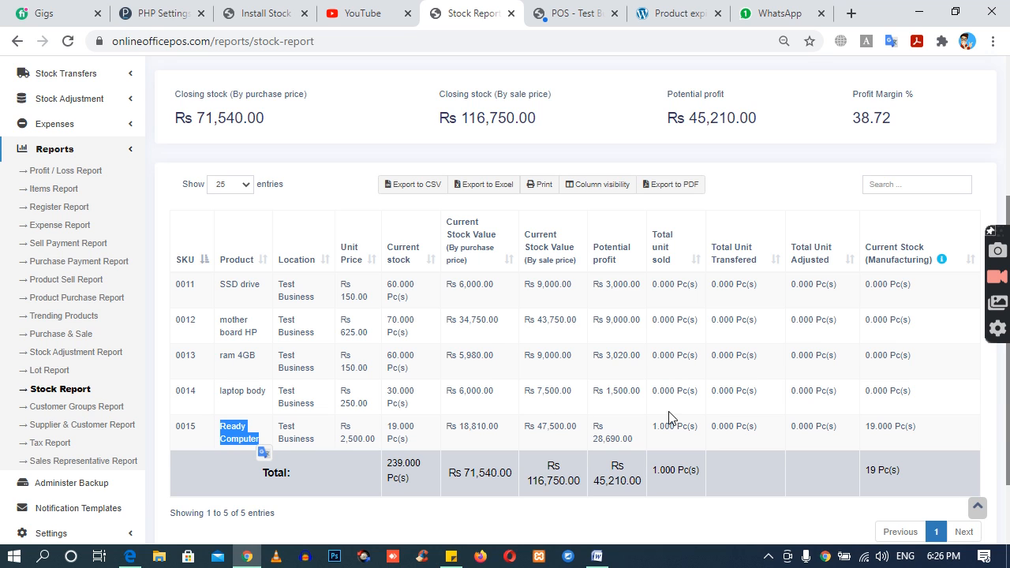
left_click_drag(653, 426, 691, 431)
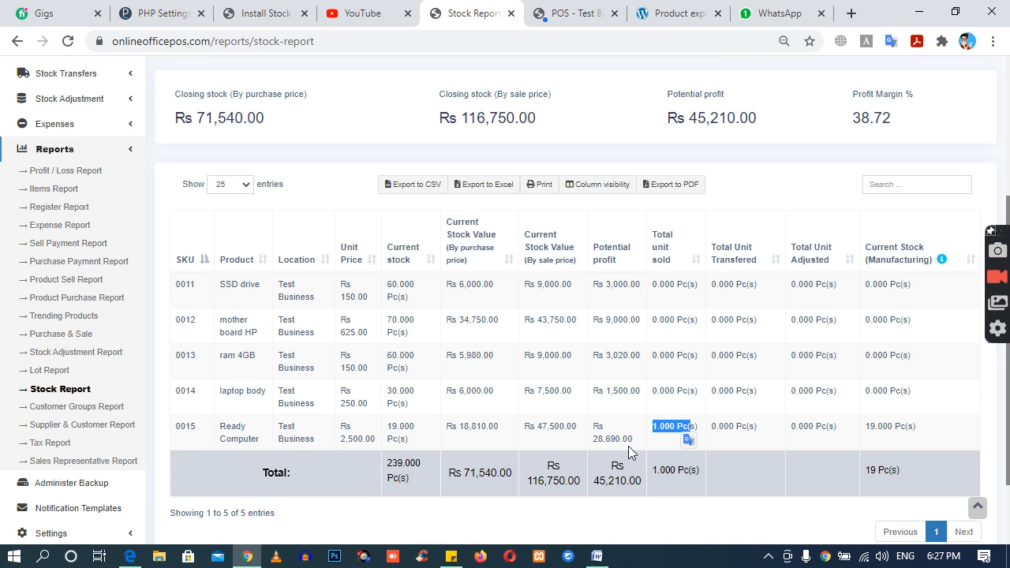
double_click(412, 433)
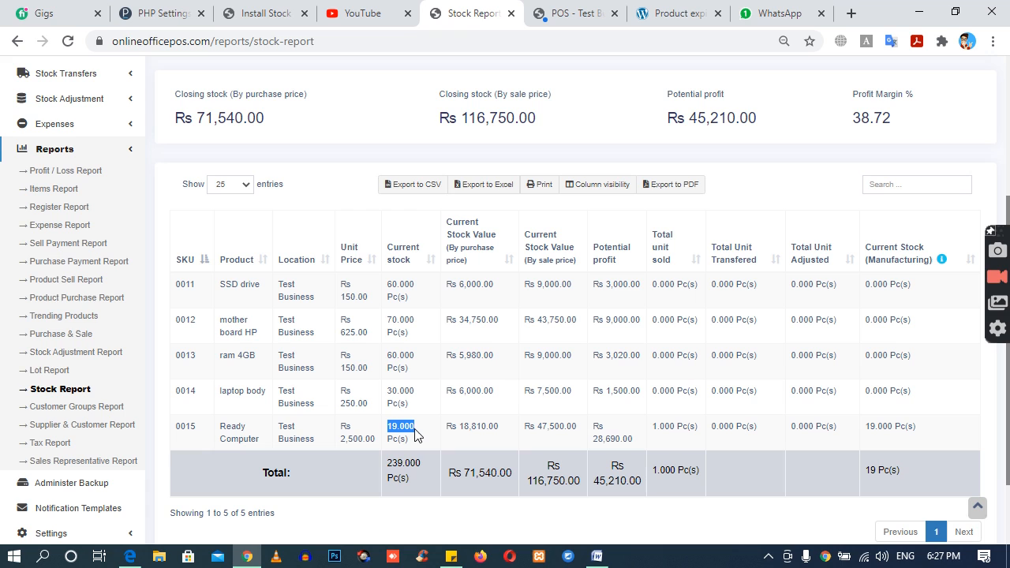
double_click(399, 391)
Step: Check the current stock of ram 4GB, mother board HP and SSD drive in the Stock Report
double_click(412, 355)
double_click(399, 320)
left_click_drag(393, 286, 411, 289)
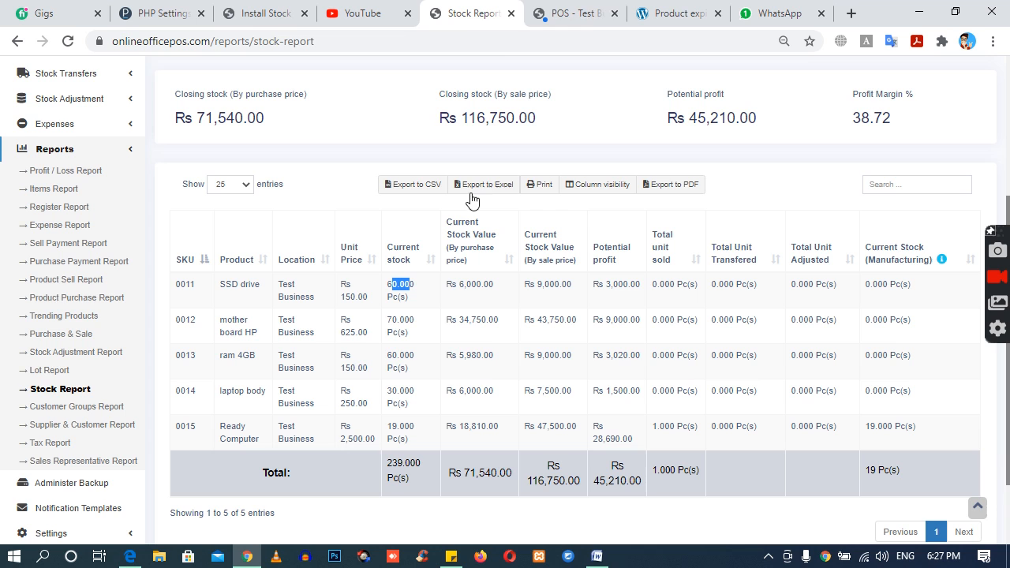
Step: Return to the POS sale page, dismiss the pending invoice print and sell one SSD drive for cash without printing its invoice
left_click(575, 14)
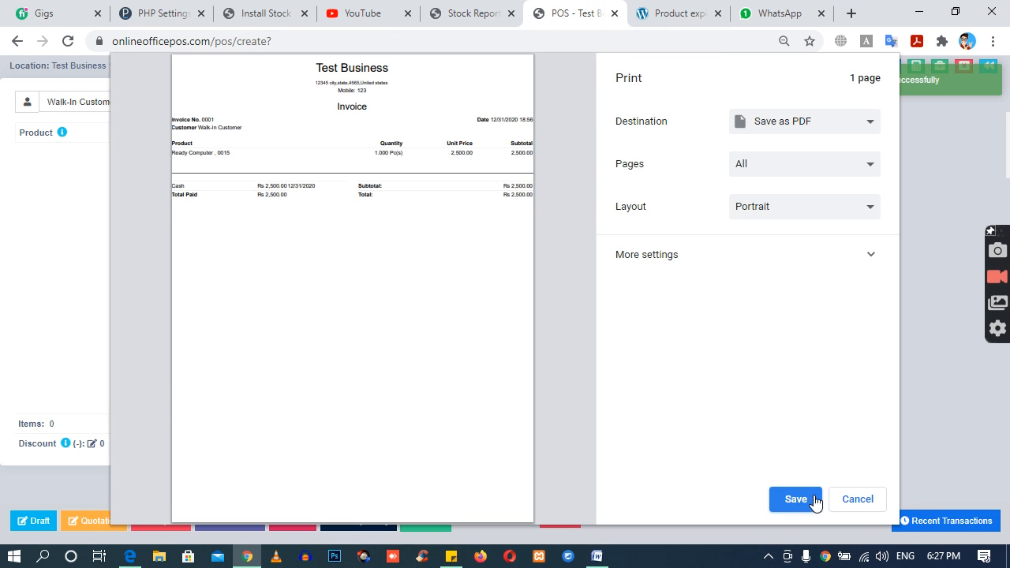
left_click(856, 502)
left_click(645, 138)
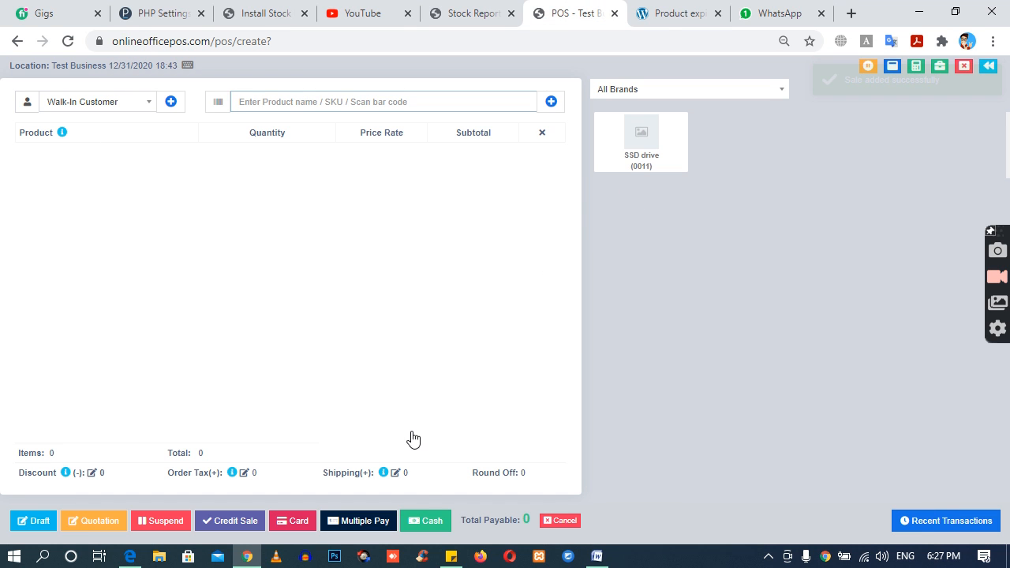
left_click(425, 523)
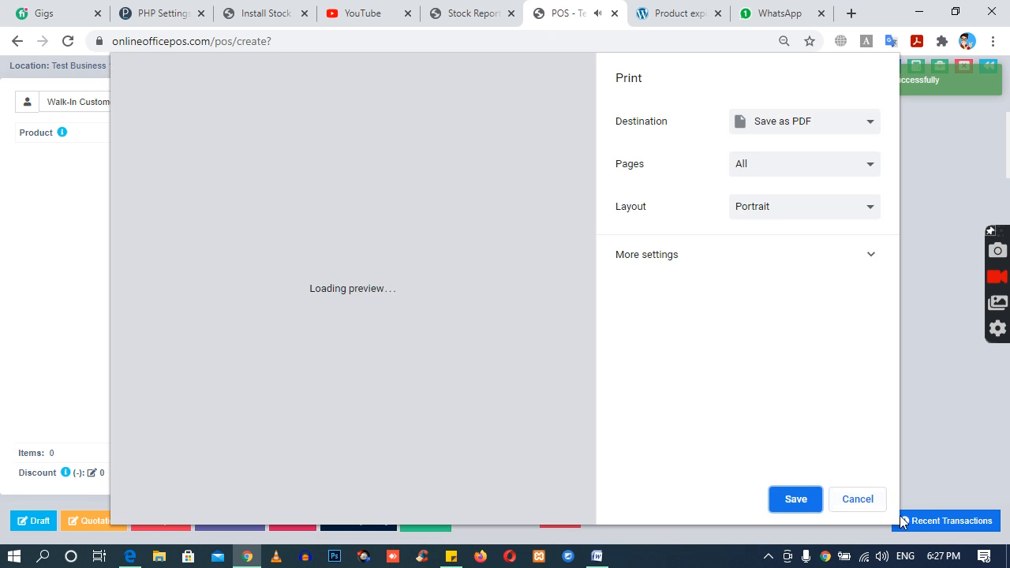
left_click(868, 503)
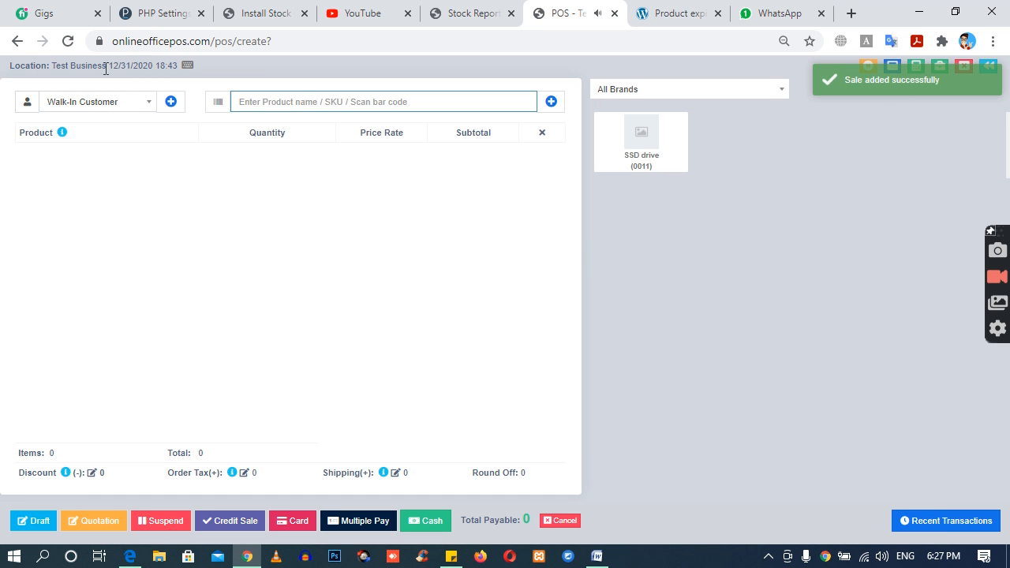
Step: Reload the POS sale page and sell one Ready Computer as a cash payment
left_click(67, 43)
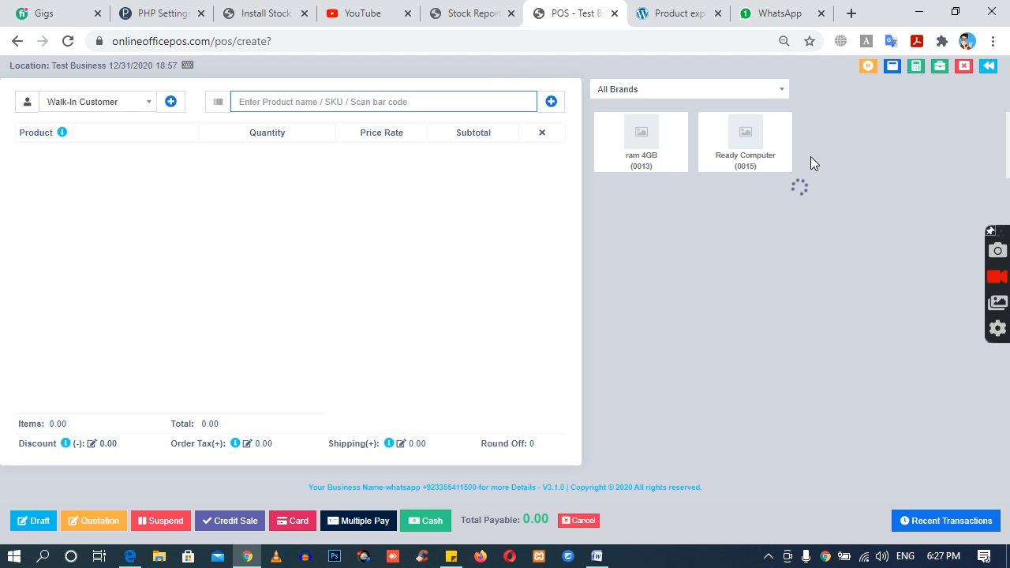
left_click(746, 138)
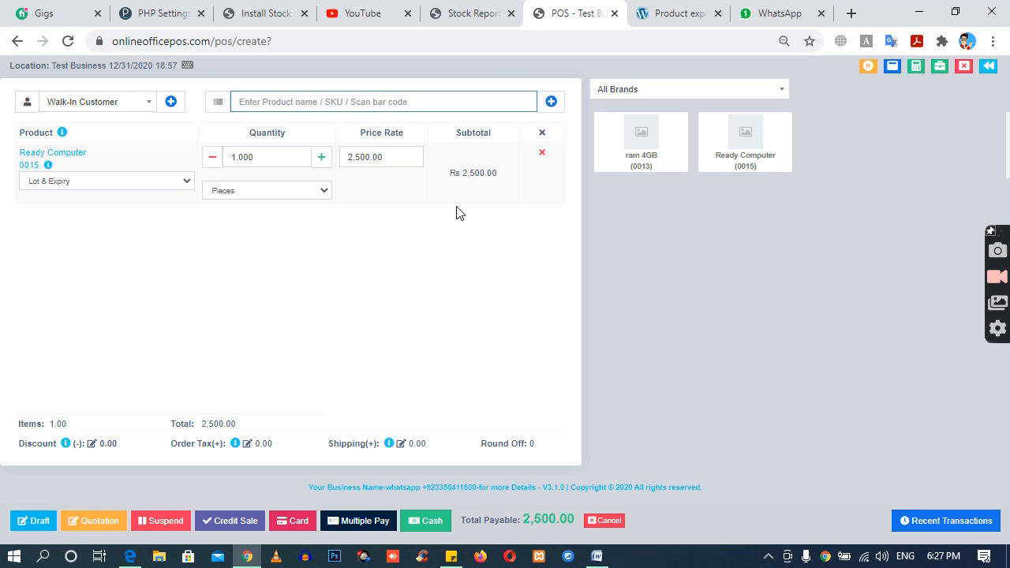
left_click(434, 522)
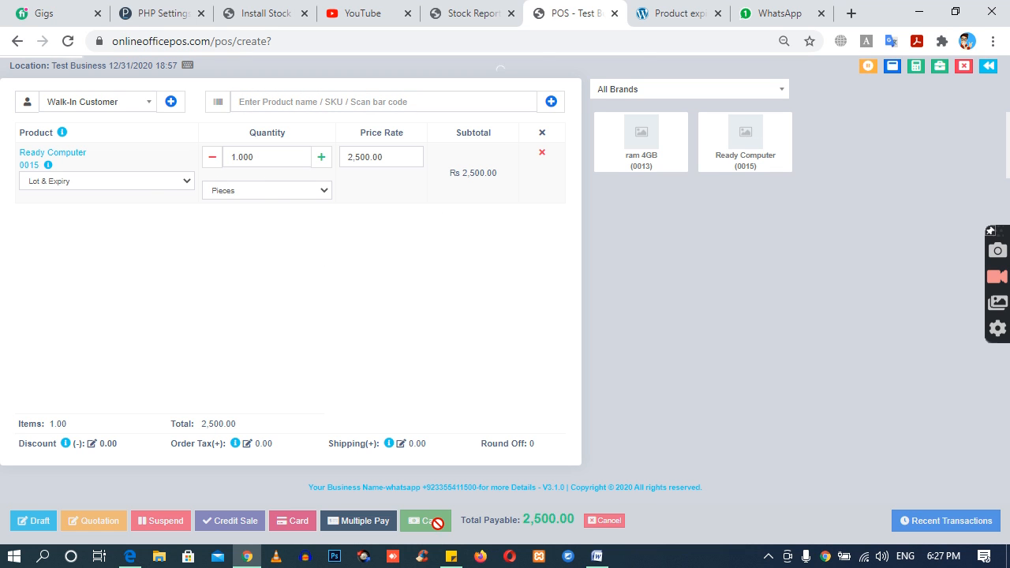
Step: Reload the Stock Report and check the current stock of SSD drive, mother board HP, ram 4GB and laptop body
left_click(467, 11)
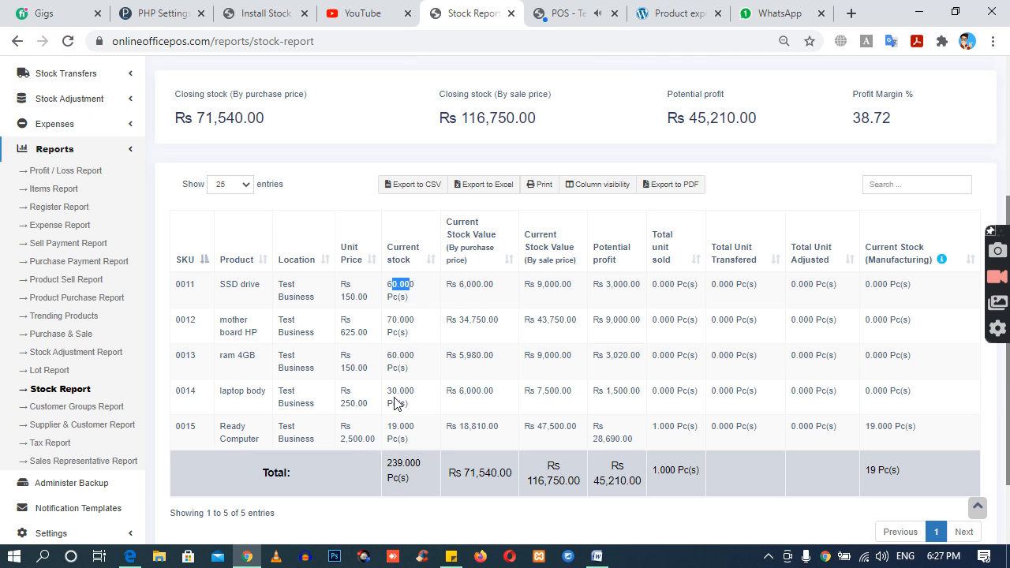
left_click(68, 41)
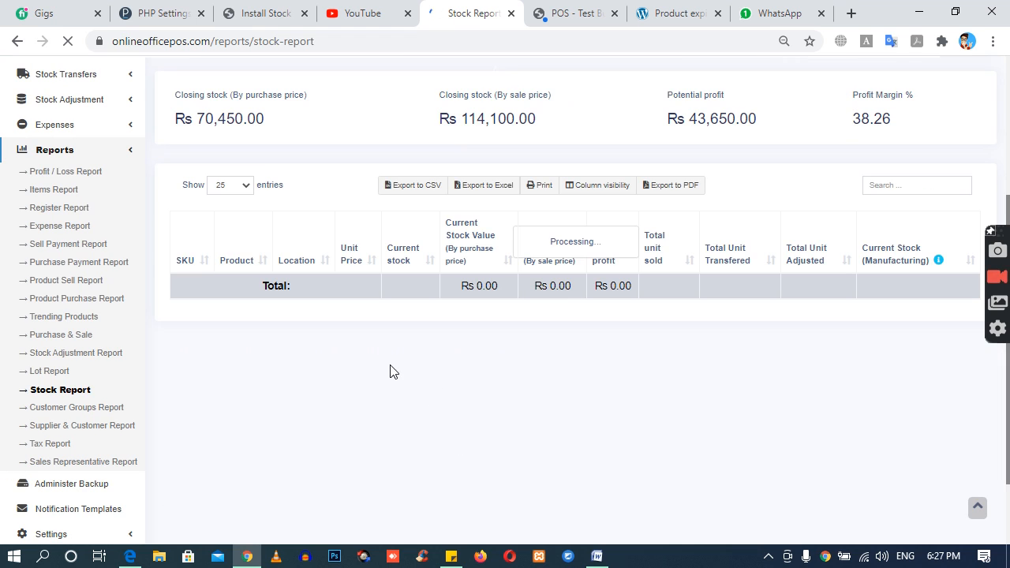
left_click_drag(388, 289, 409, 325)
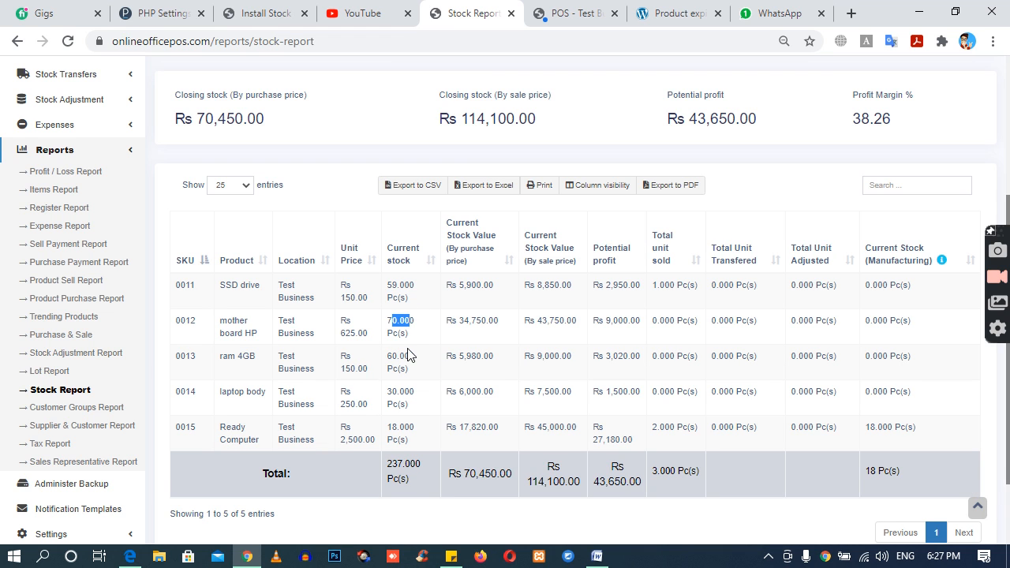
left_click_drag(385, 360, 419, 360)
left_click_drag(386, 391, 410, 394)
left_click_drag(386, 356, 411, 359)
left_click_drag(386, 323, 416, 324)
left_click_drag(385, 284, 413, 286)
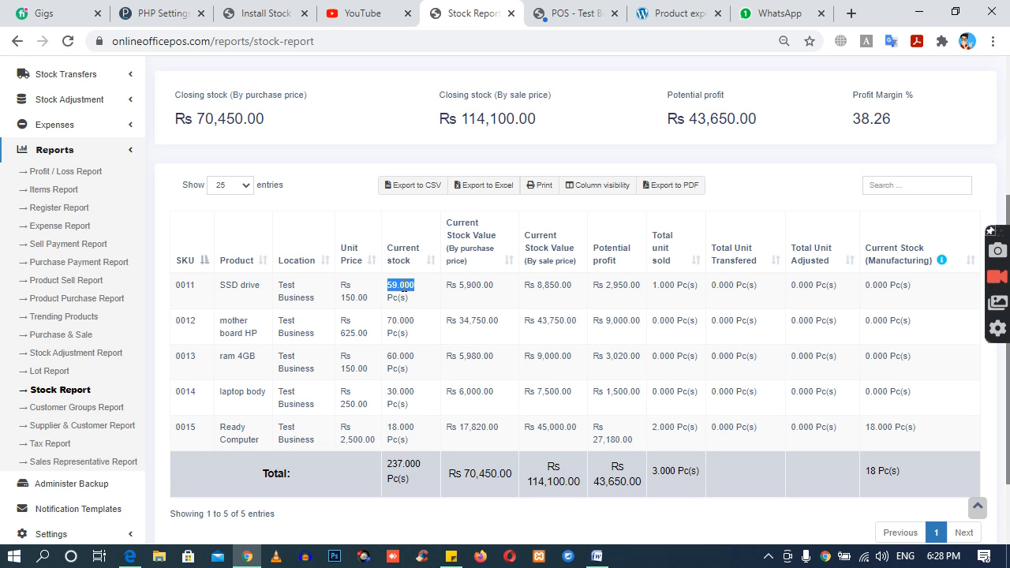
Step: Compare Ready Computer's current stock with the current stock of its component products in the report
left_click_drag(391, 427, 426, 432)
left_click(505, 409)
left_click_drag(388, 323, 415, 323)
left_click_drag(393, 357, 407, 362)
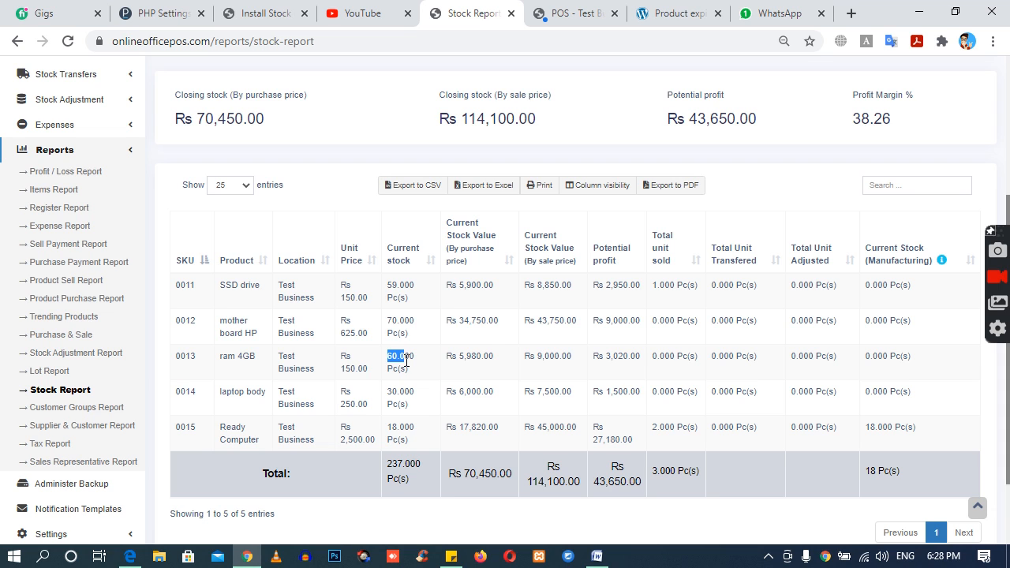
left_click_drag(388, 323, 420, 322)
left_click_drag(386, 359, 417, 392)
left_click_drag(389, 286, 419, 291)
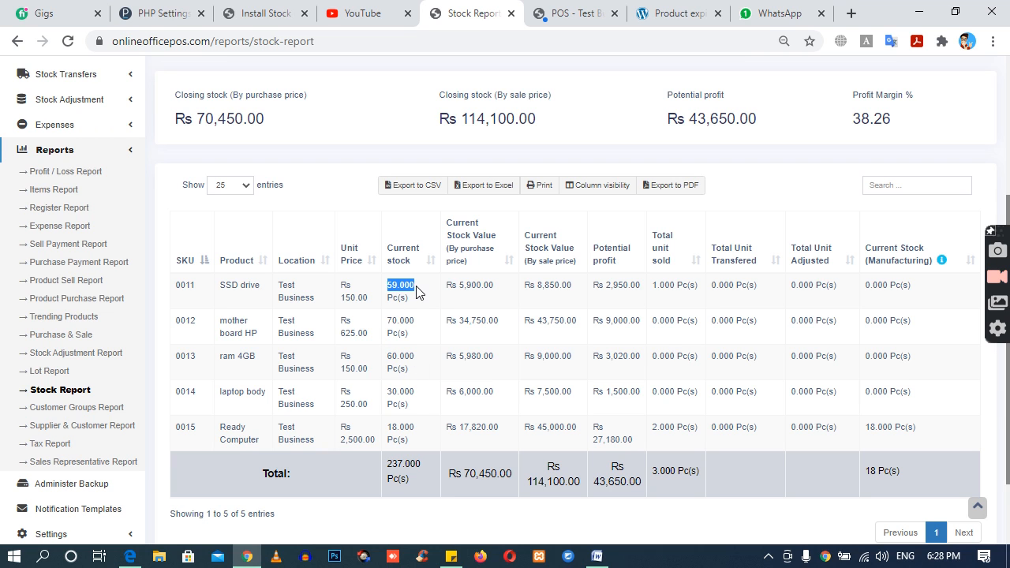
left_click(392, 286)
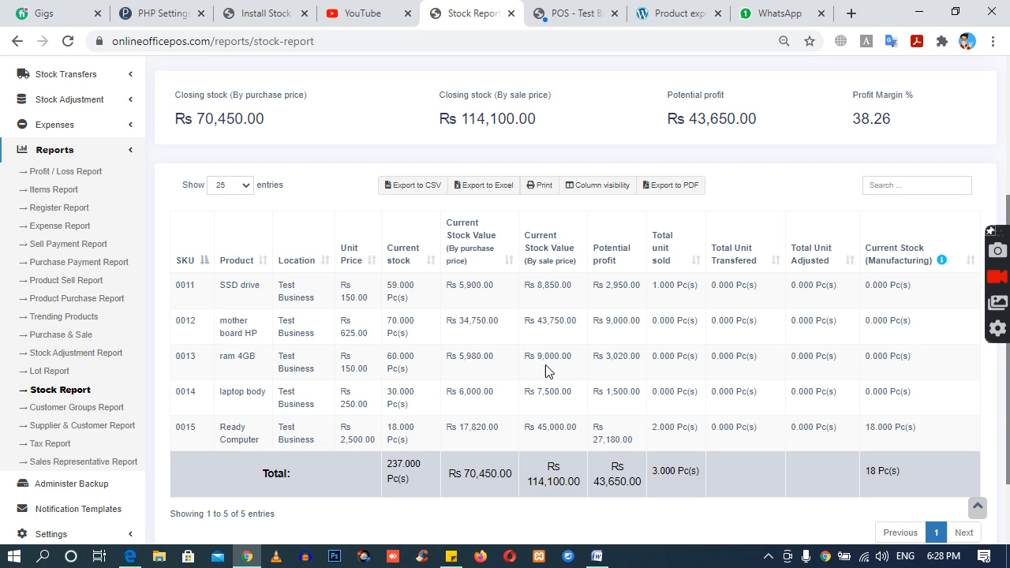
Step: Examine ram 4GB's potential profit, Ready Computer's manufacturing stock, and the current stock of Ready Computer and its components
left_click_drag(535, 356, 636, 357)
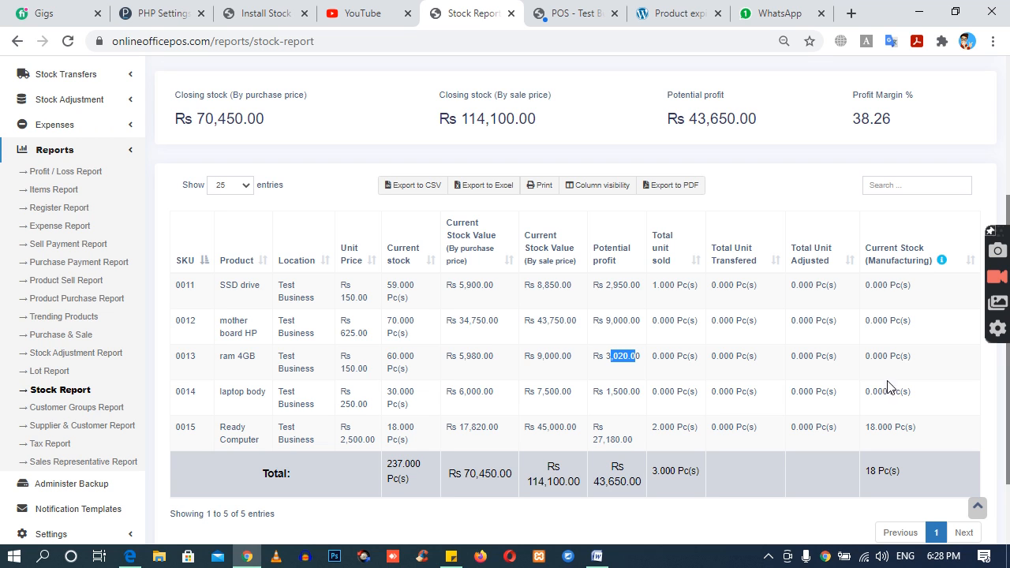
left_click_drag(866, 437, 902, 434)
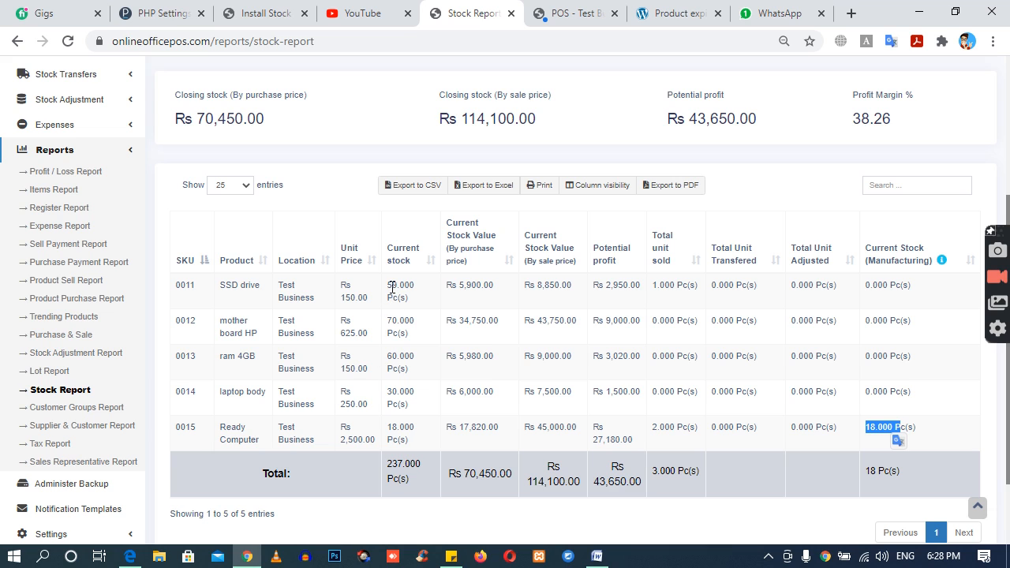
left_click_drag(388, 326, 405, 325)
left_click_drag(387, 363, 401, 358)
mouse_move(382, 430)
left_mouse_down()
mouse_move(413, 430)
mouse_move(394, 430)
left_mouse_up()
left_click(394, 430)
double_click(394, 430)
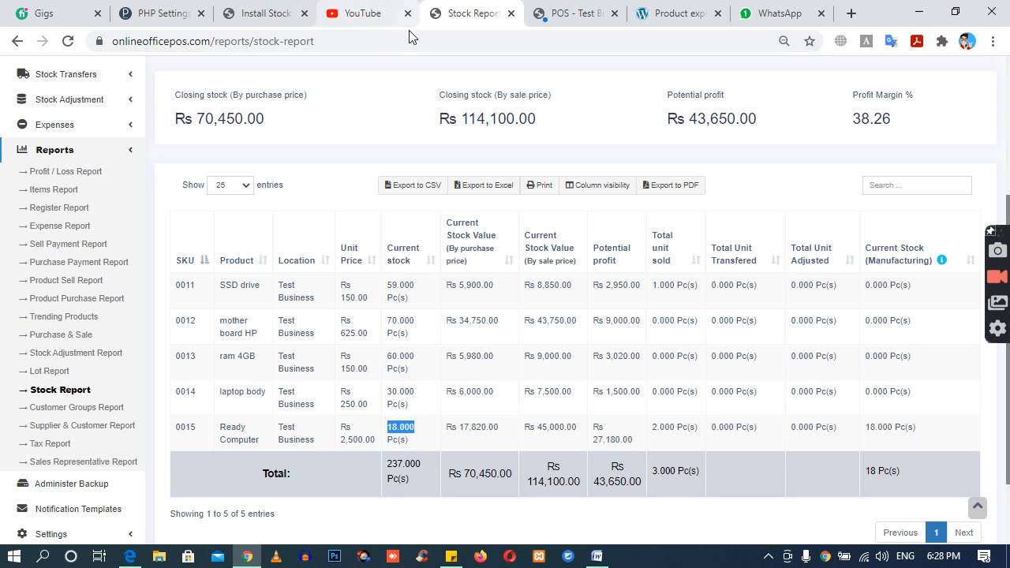
Step: Expand the Manufacturing section to show its pages
scroll(89, 234, "up", 3)
left_click(90, 234)
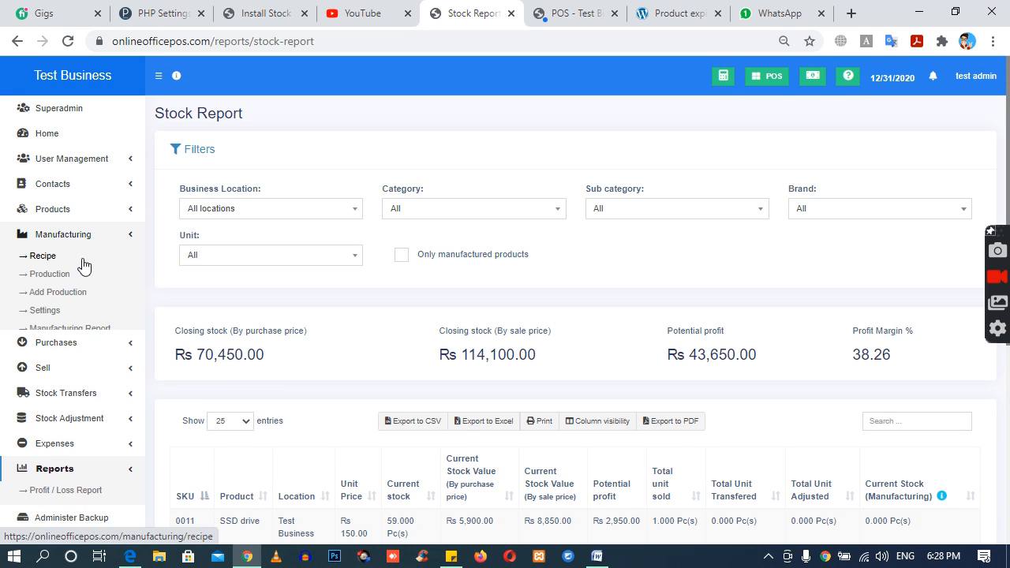